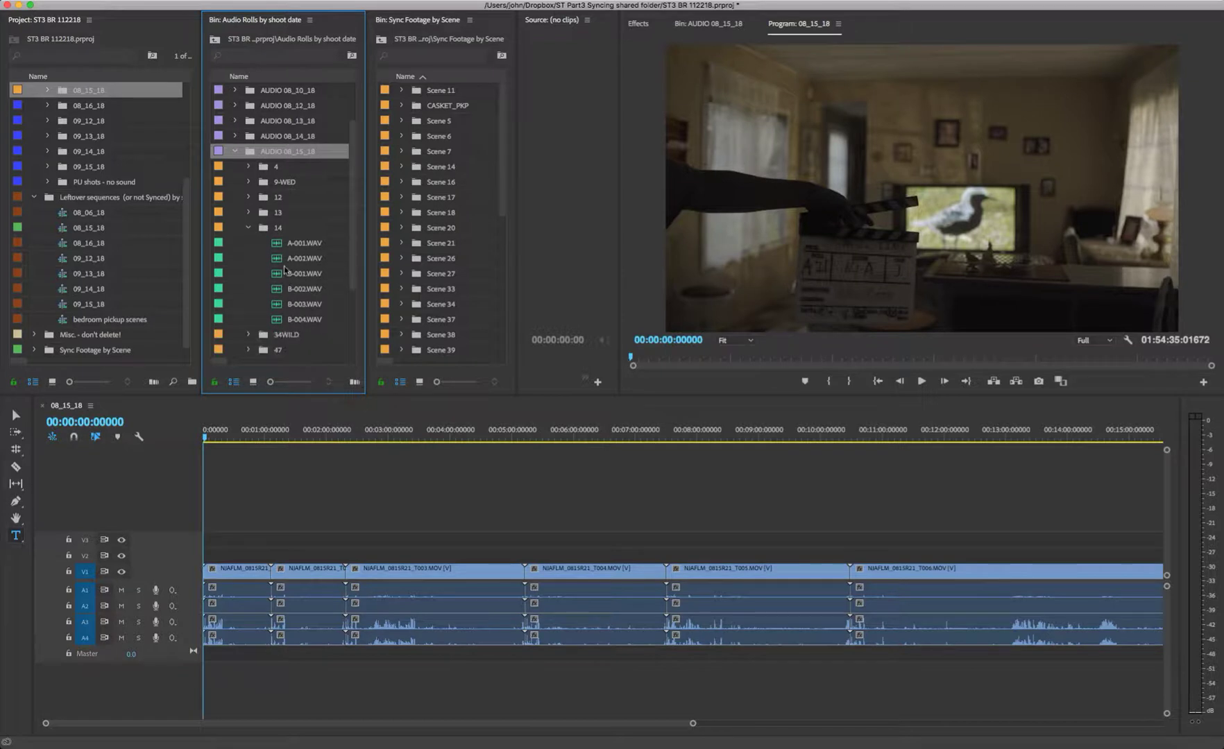
- Add A-001.WAV from audio roll 14 to tracks A5–A8 at the start of the 08_15_18 sequence
{"action": "left_click", "coordinate": [283, 246]}
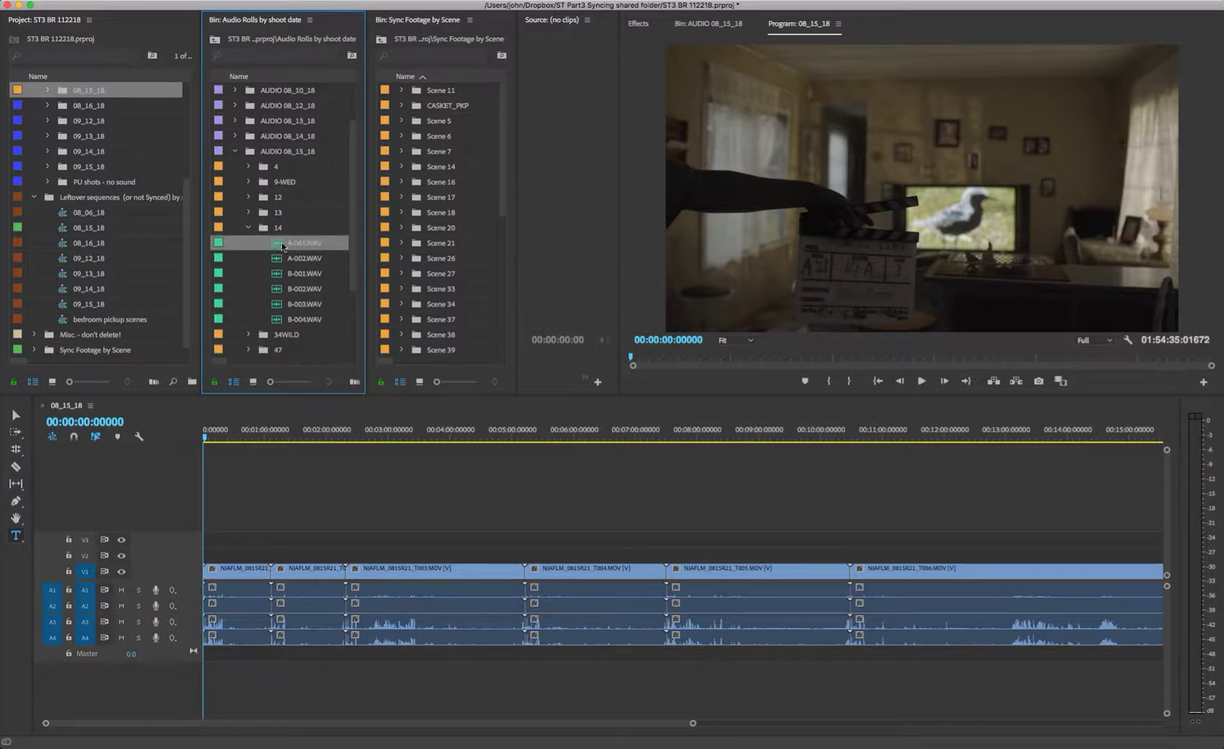
{"action": "left_click_drag", "start_coordinate": [275, 247], "coordinate": [208, 677]}
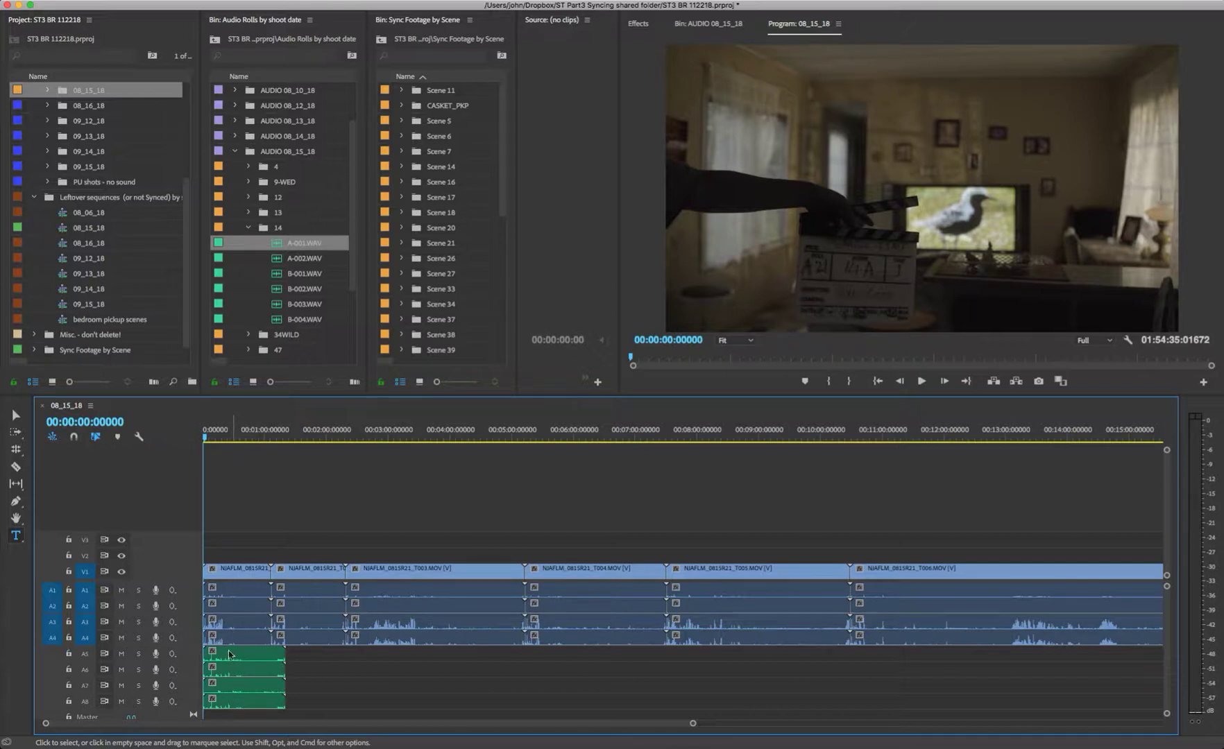
- Move all clips after the first one forward as a block so they start at about 00:09:45
{"action": "left_click_drag", "start_coordinate": [255, 569], "coordinate": [273, 573]}
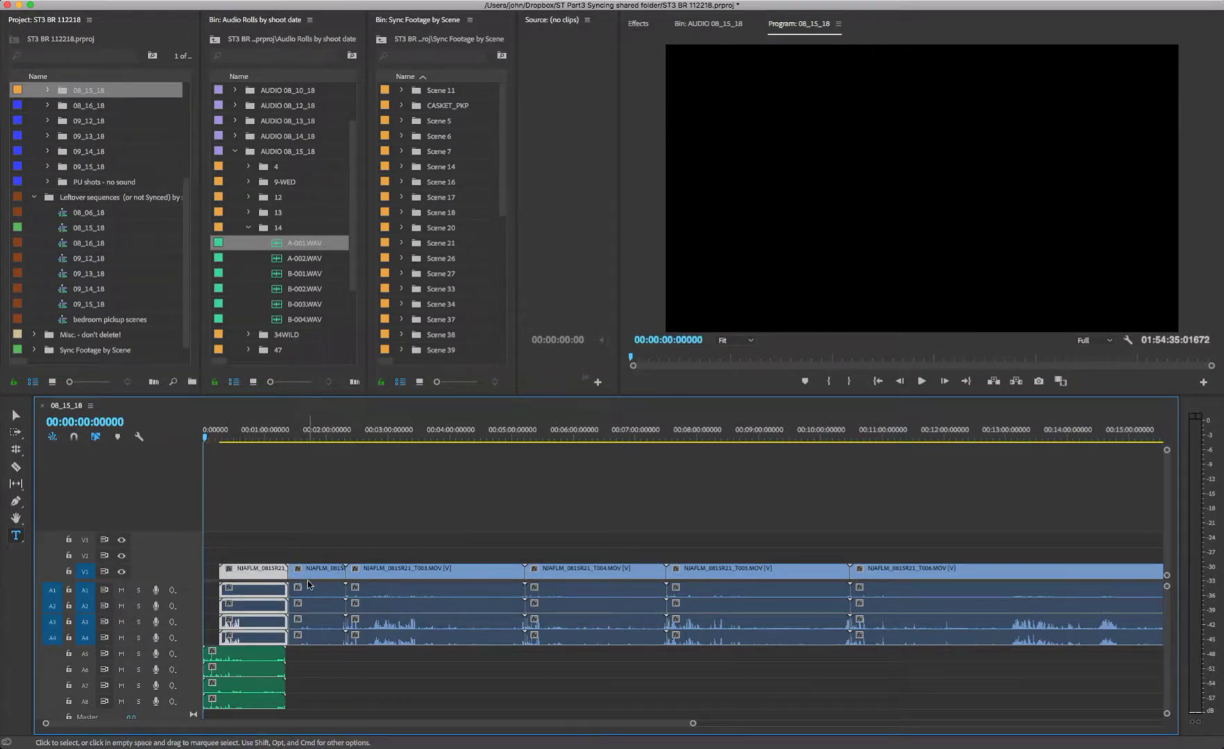
{"action": "key", "text": "super+z"}
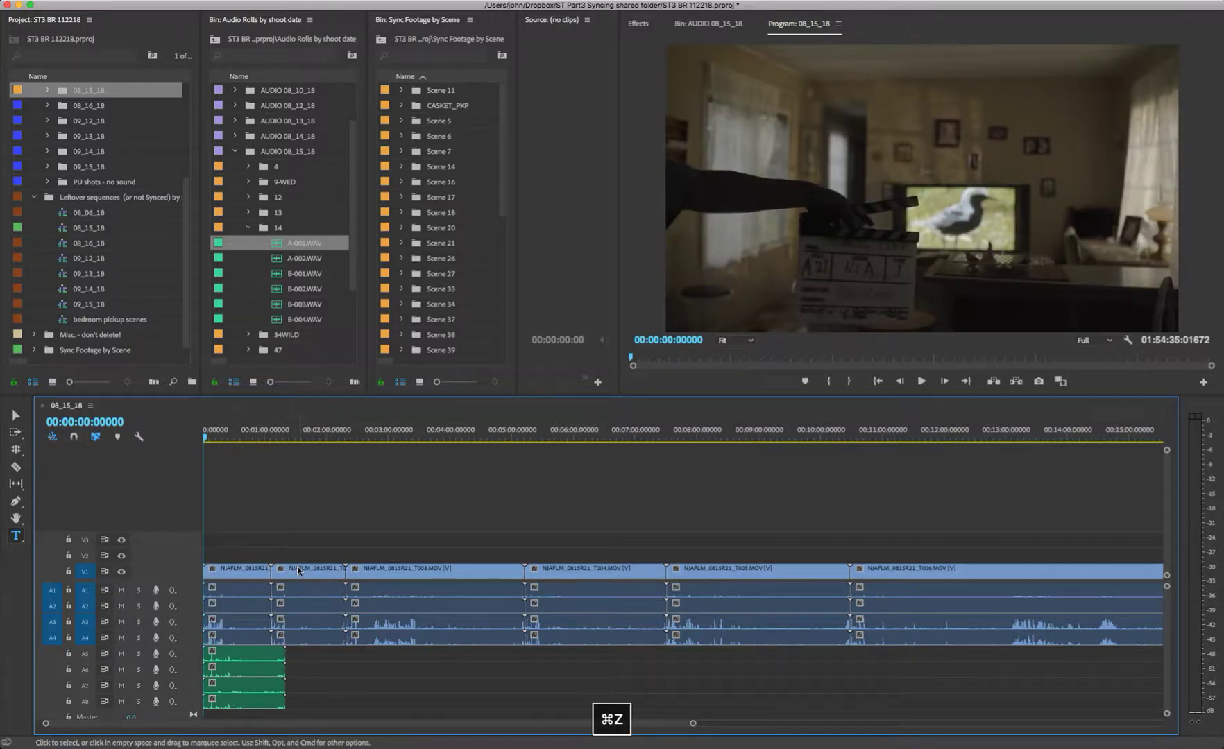
{"action": "key", "text": "a"}
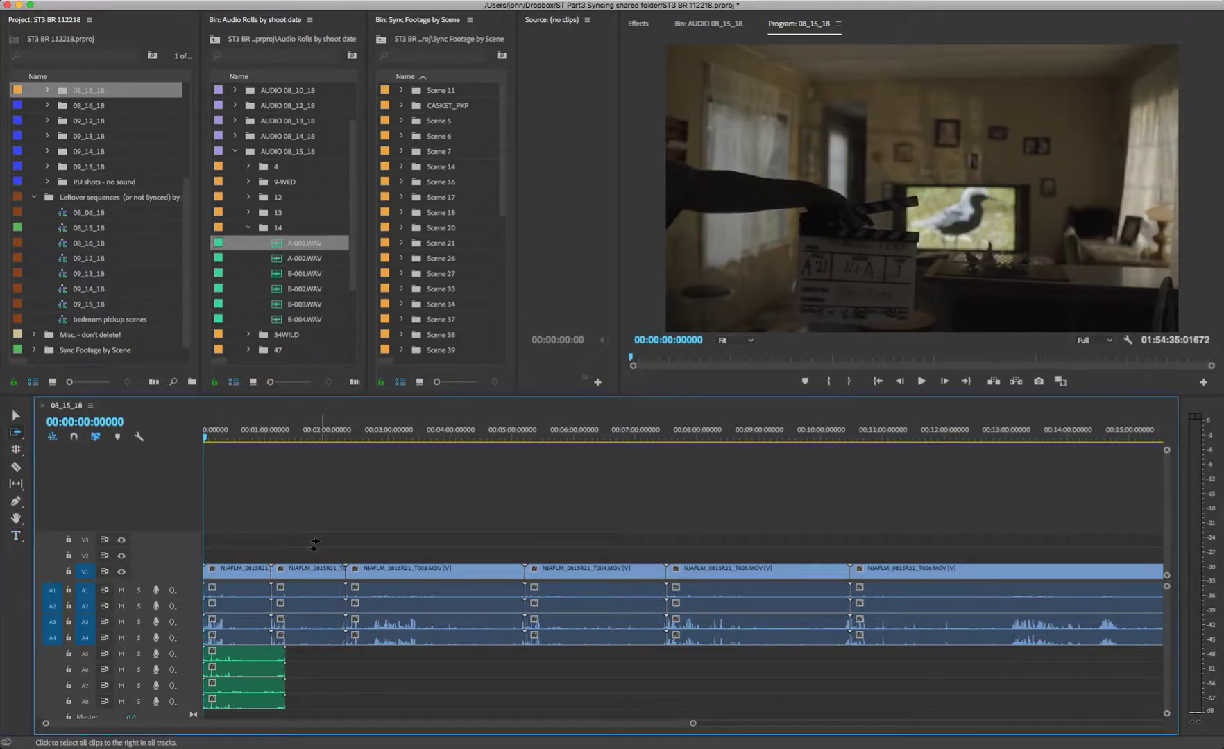
{"action": "left_click_drag", "start_coordinate": [310, 573], "coordinate": [852, 583]}
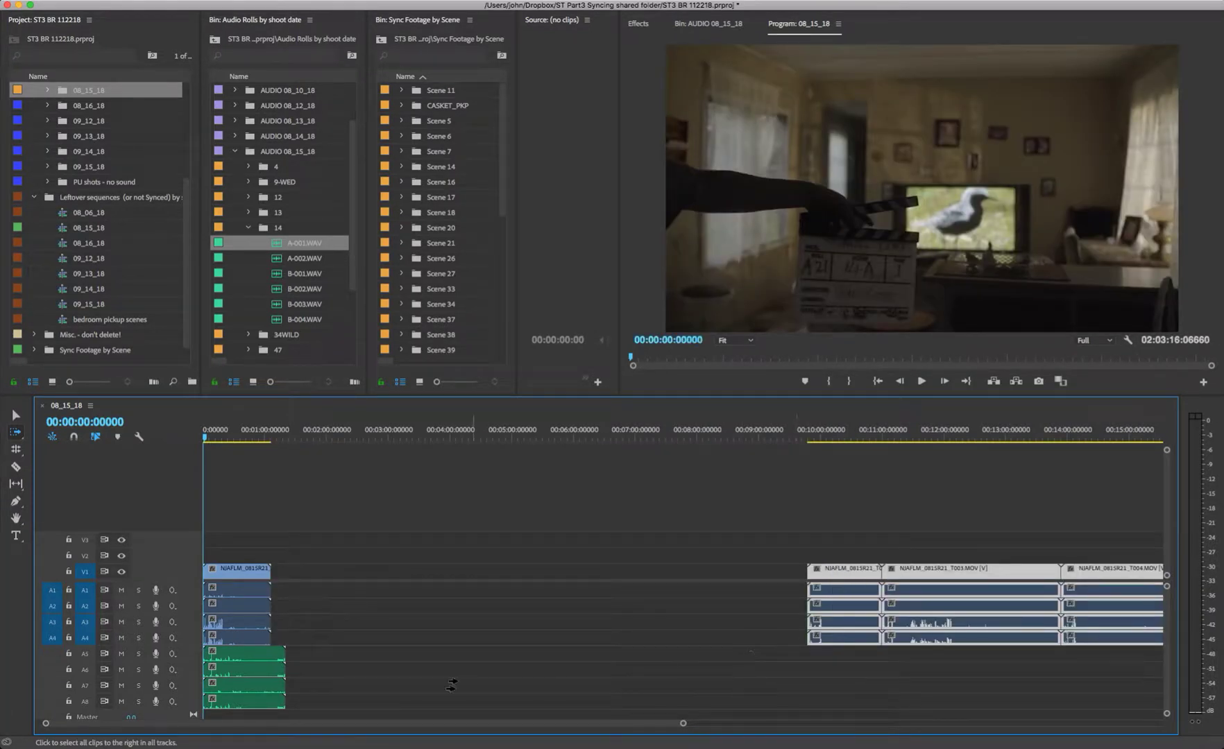
- Try to synchronize the first video clip with A-001.WAV by audio, using track channel 4
{"action": "left_click", "coordinate": [15, 415]}
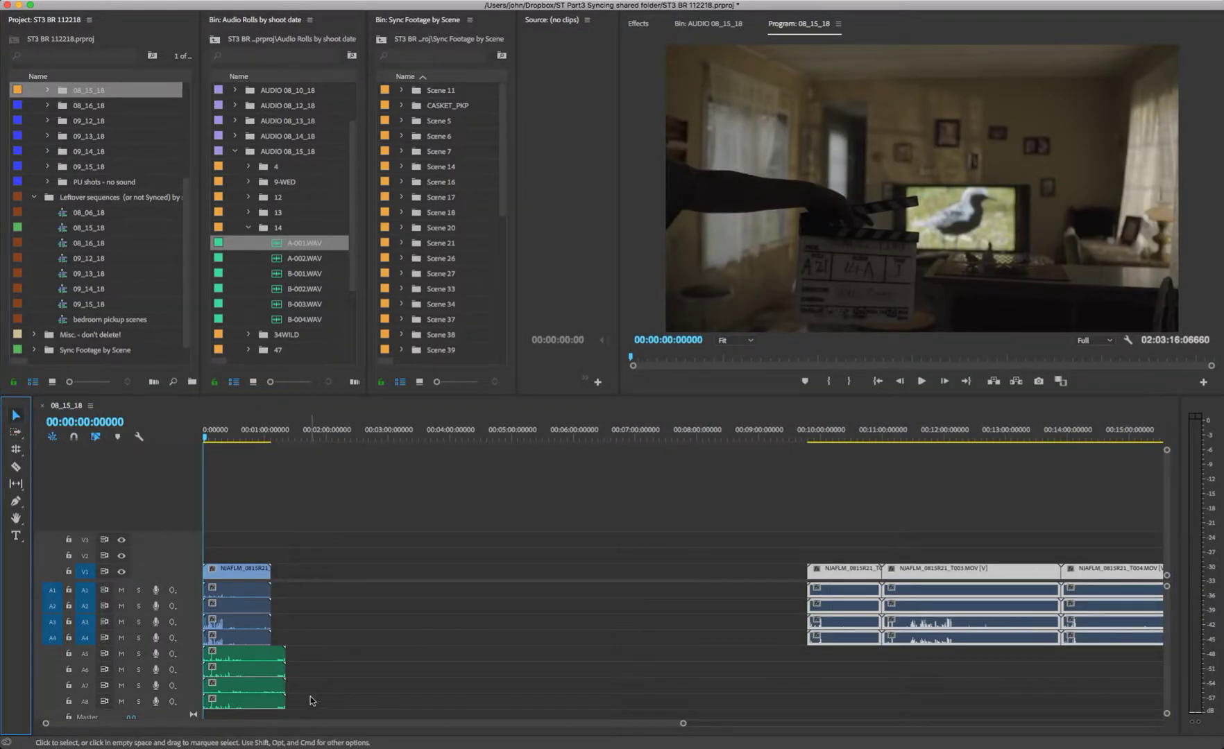
{"action": "left_click_drag", "start_coordinate": [310, 700], "coordinate": [207, 567]}
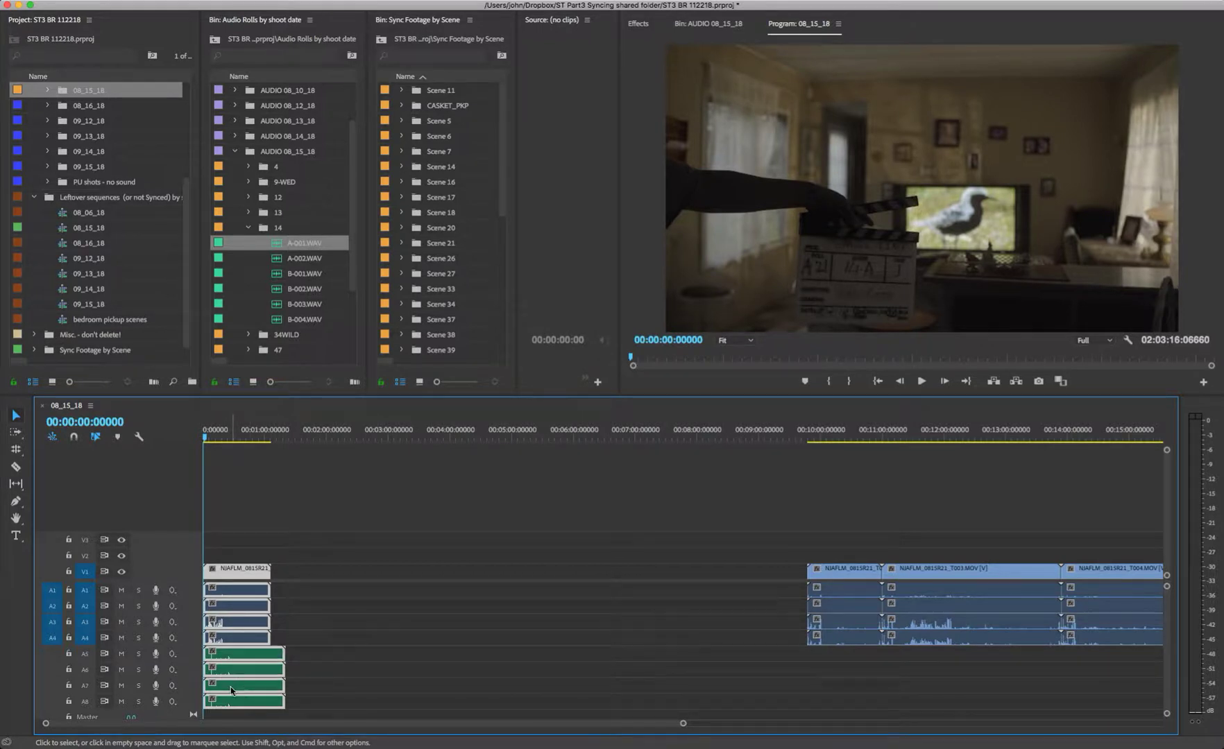
{"action": "right_click", "coordinate": [237, 601]}
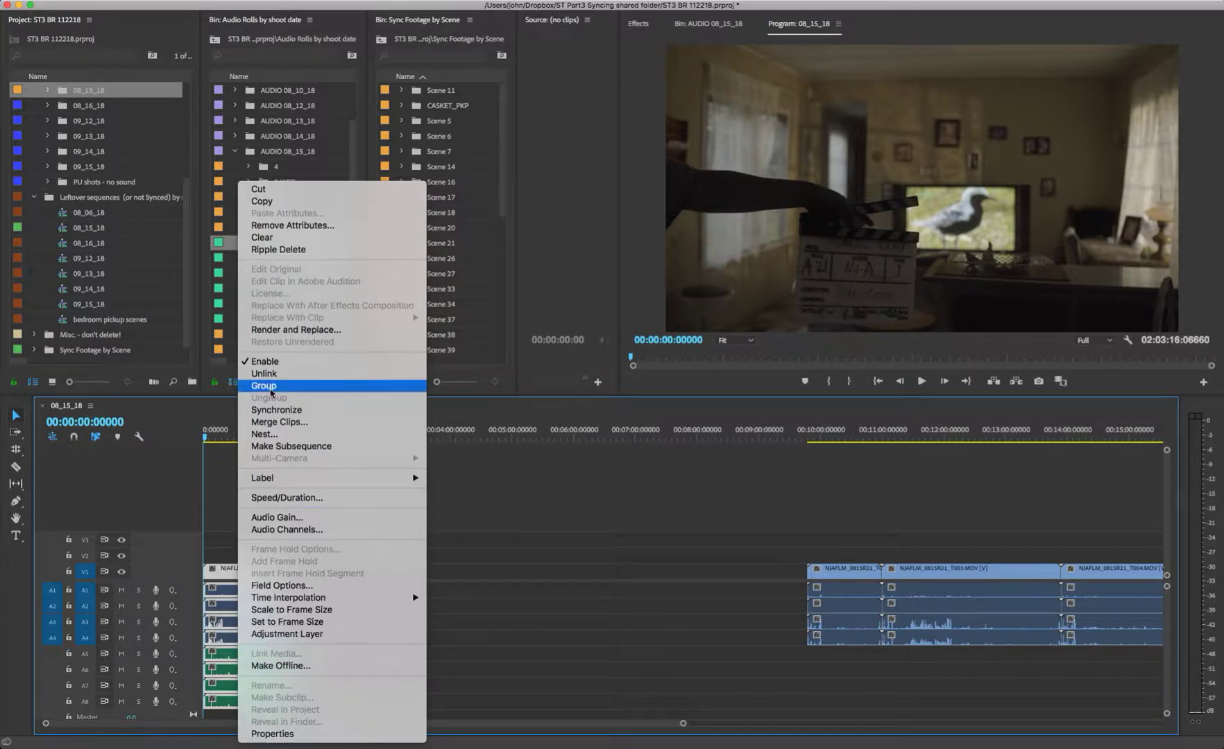
{"action": "left_click", "coordinate": [276, 410]}
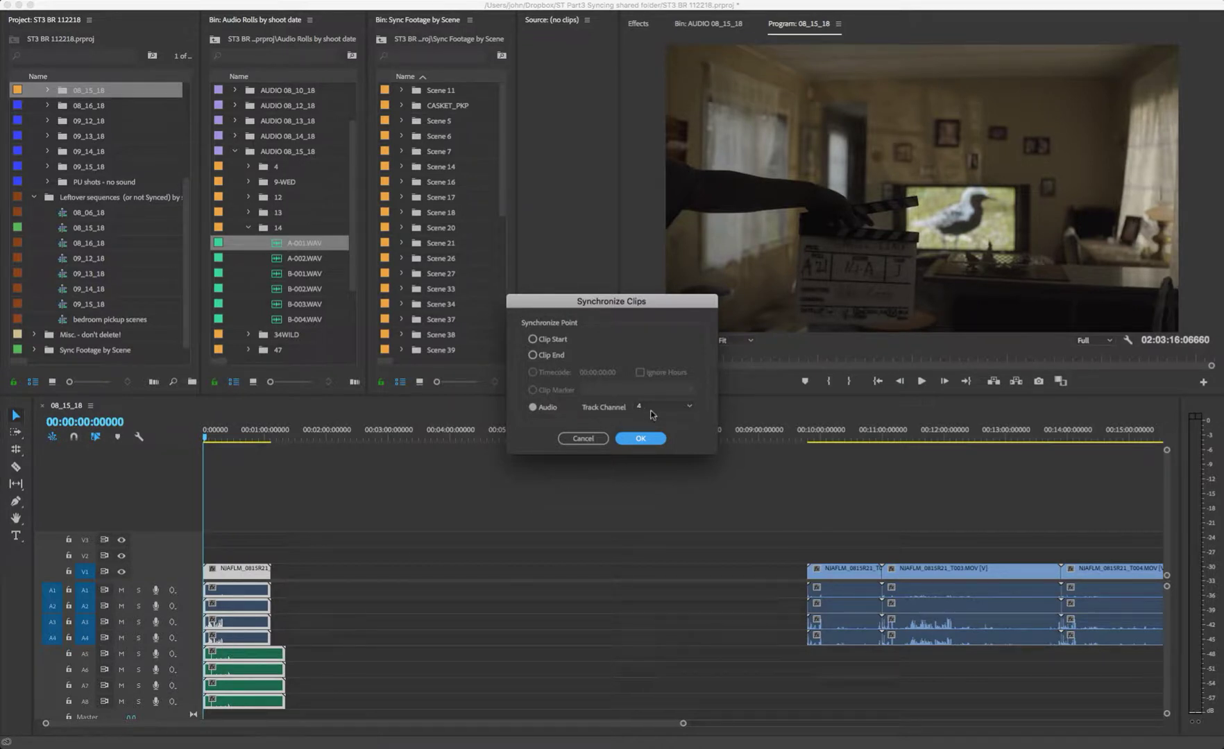
{"action": "left_click", "coordinate": [640, 439]}
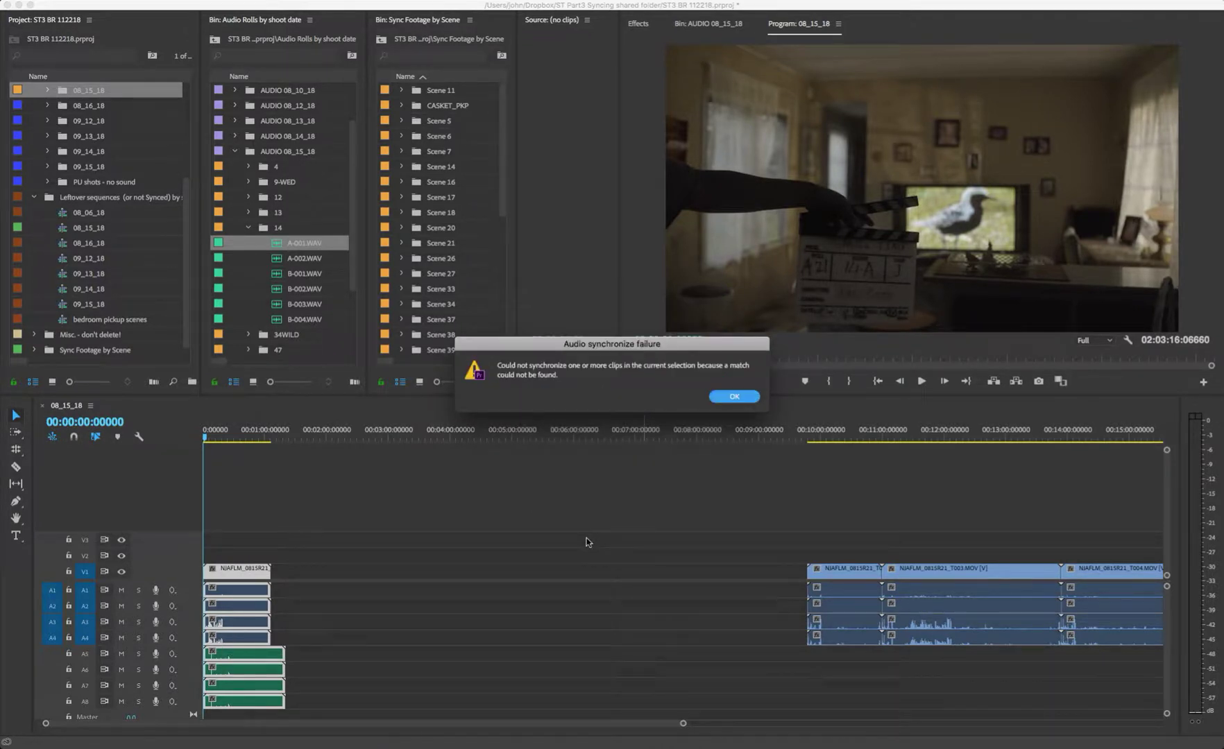
{"action": "left_click", "coordinate": [734, 396]}
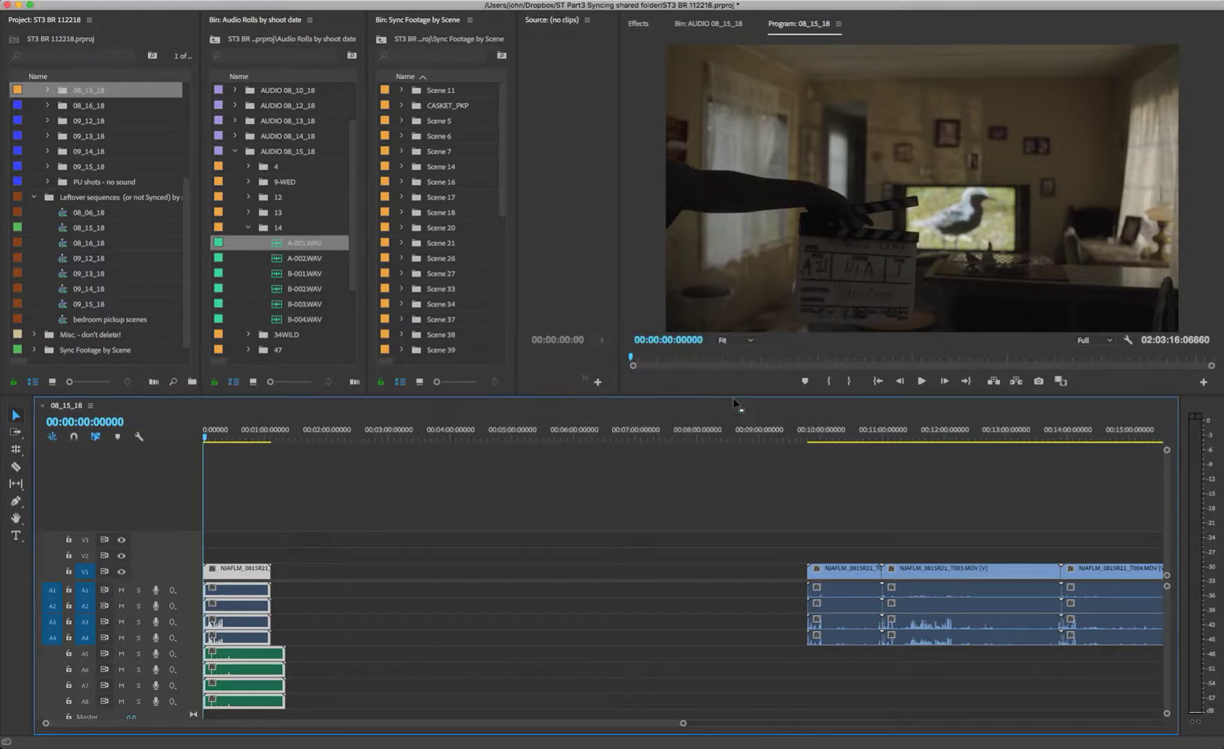
- Try to synchronize the first video clip with A-001.WAV by audio, using the Mix Down track channel
{"action": "right_click", "coordinate": [257, 608]}
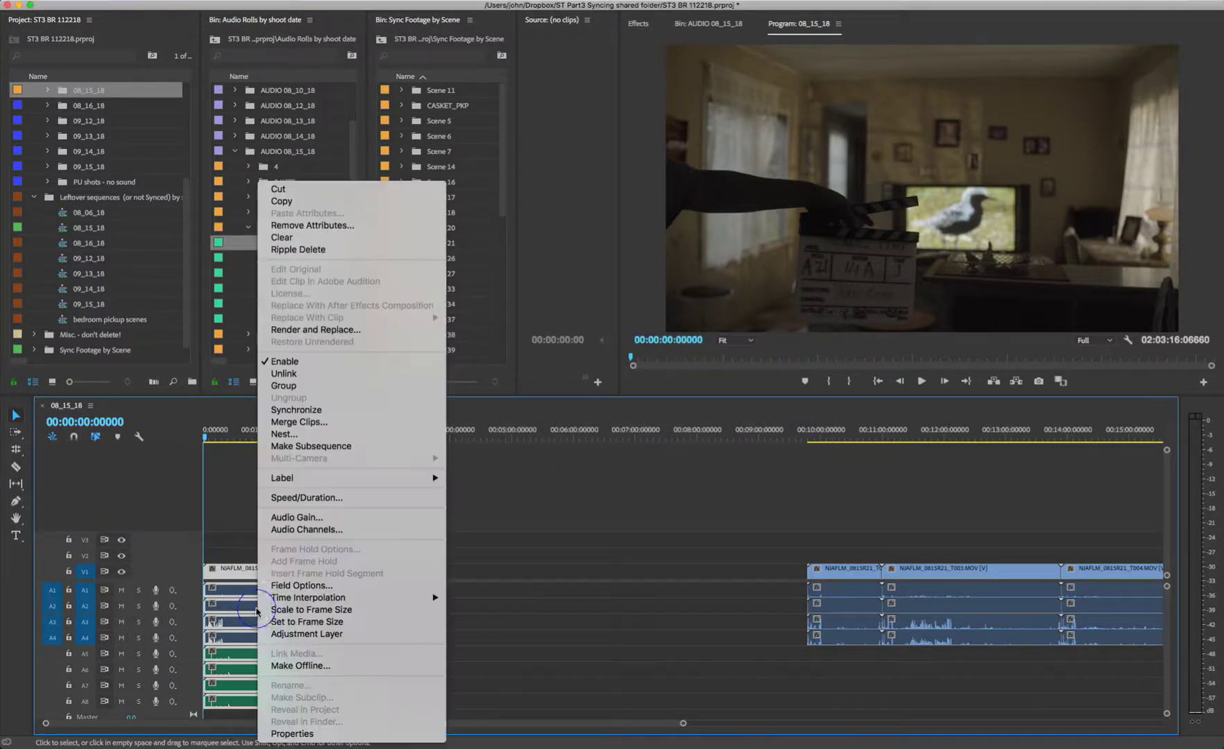
{"action": "left_click", "coordinate": [305, 409]}
{"action": "left_click", "coordinate": [656, 407]}
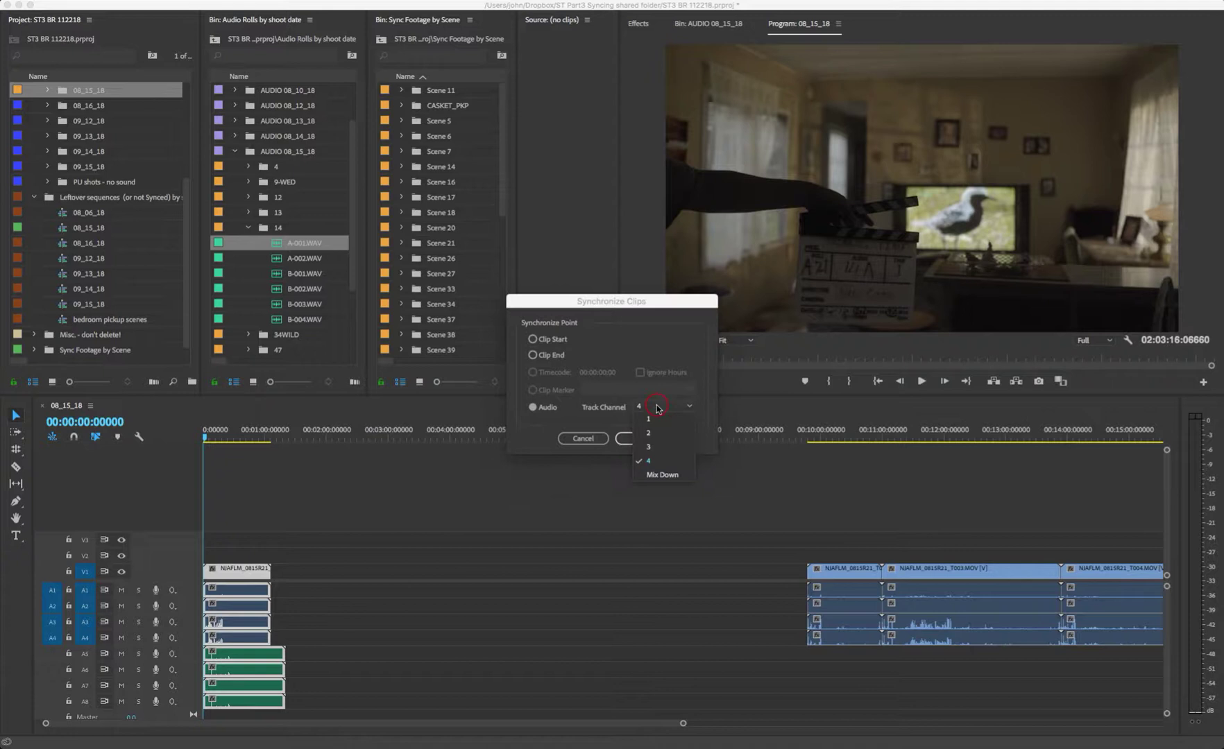
{"action": "left_click", "coordinate": [657, 476]}
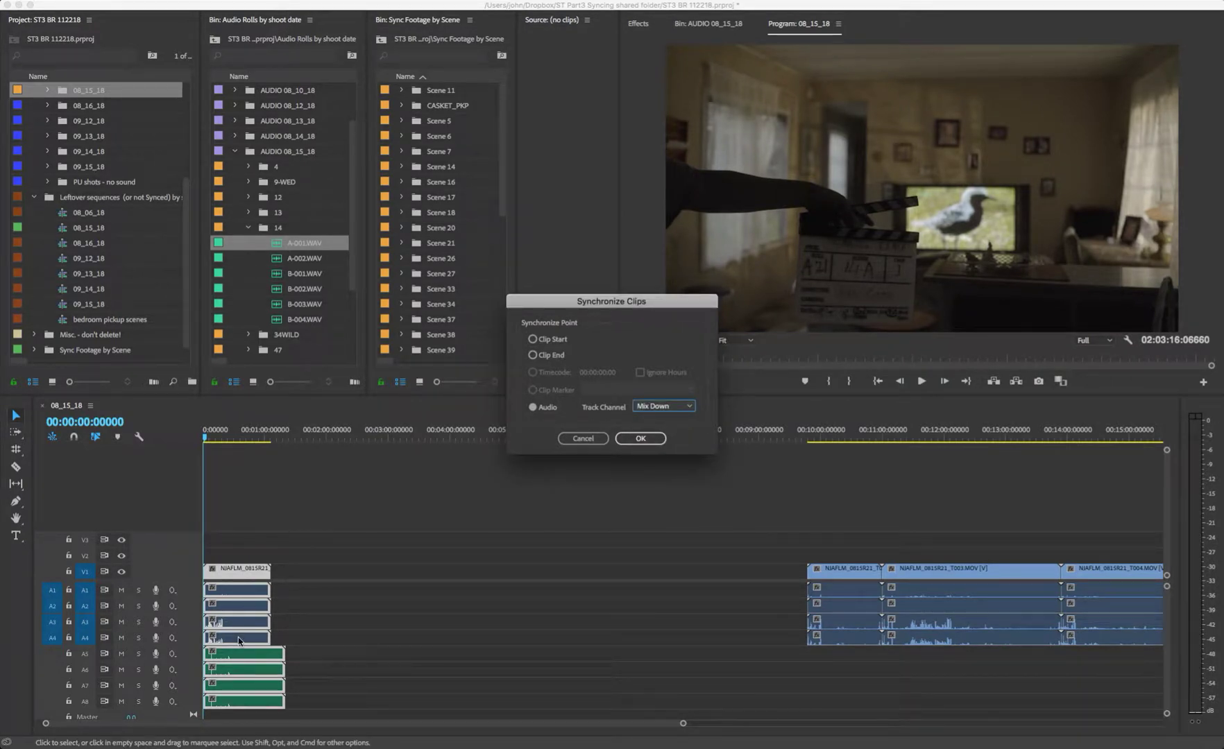
{"action": "left_click", "coordinate": [642, 438]}
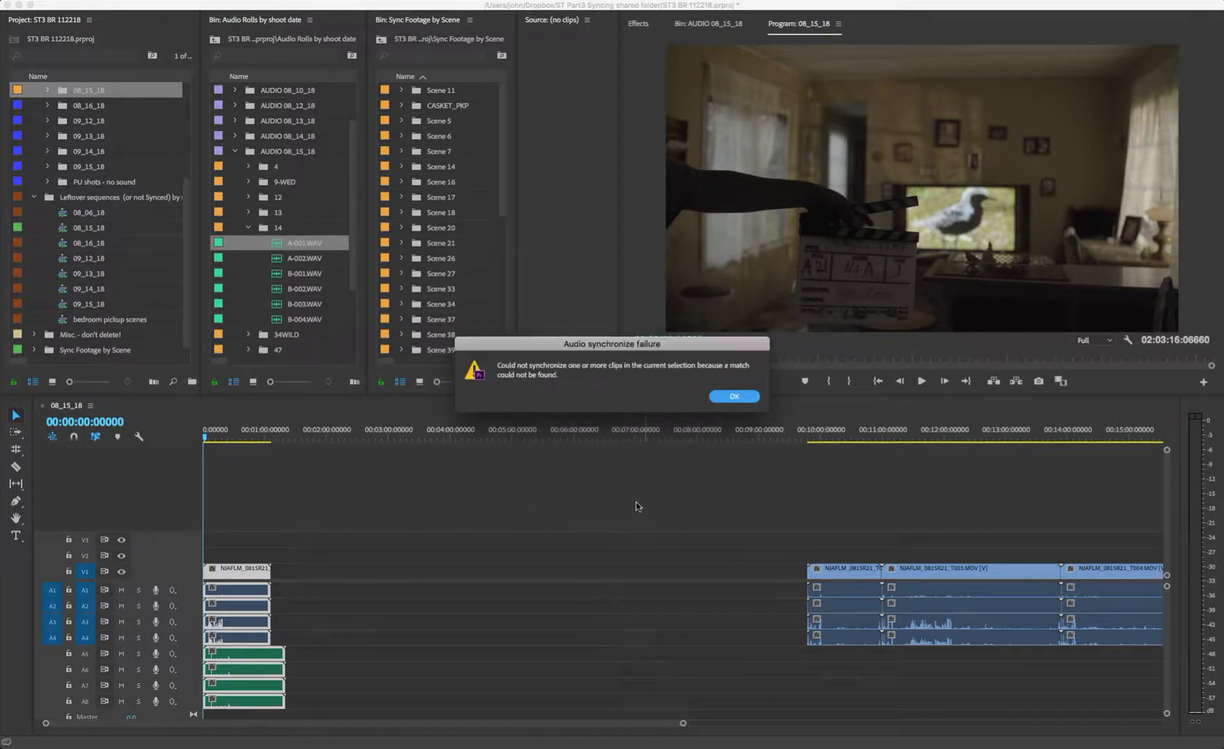
{"action": "left_click", "coordinate": [725, 399]}
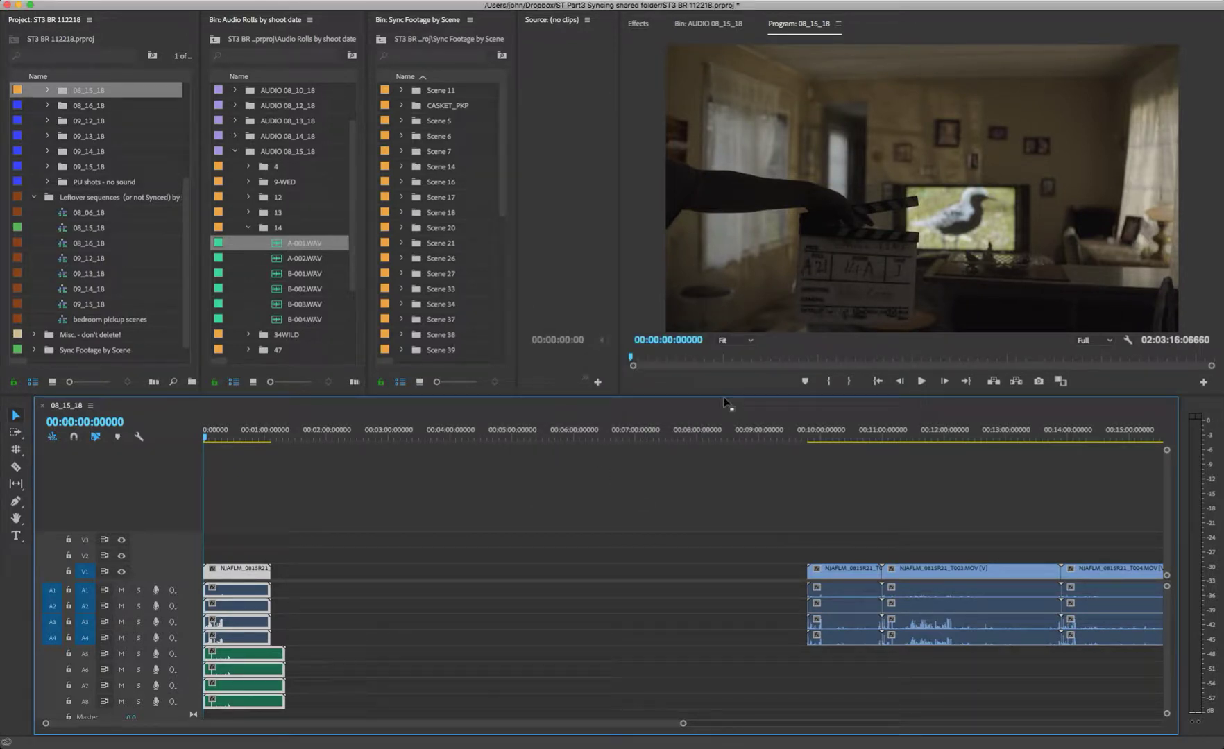
- Examine the waveforms of the first video clip and A-001.WAV up close in the timeline
{"action": "key", "text": "equal"}
{"action": "key", "text": "minus"}
{"action": "key", "text": "equal"}
{"action": "key", "text": "equal"}
{"action": "key", "text": "equal"}
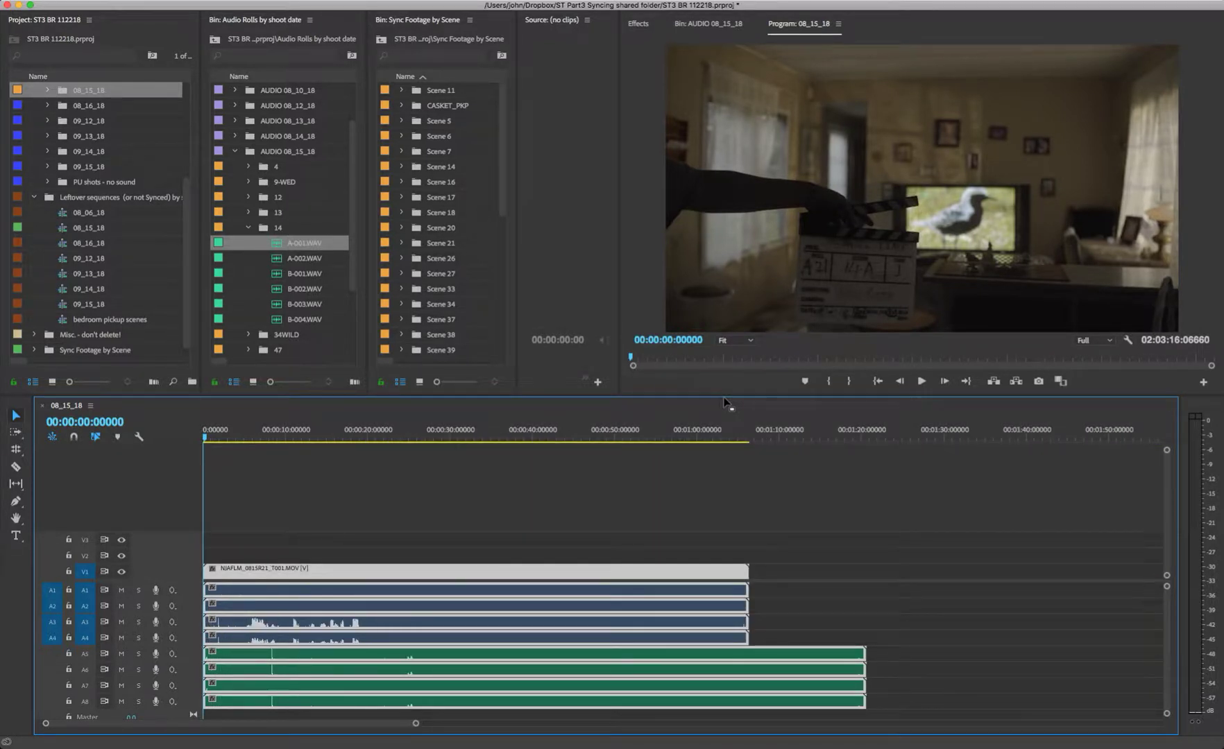
- Switch to the macOS Notification Center, turn on Do Not Disturb, and return to the sequence
{"action": "left_click", "coordinate": [1211, 2]}
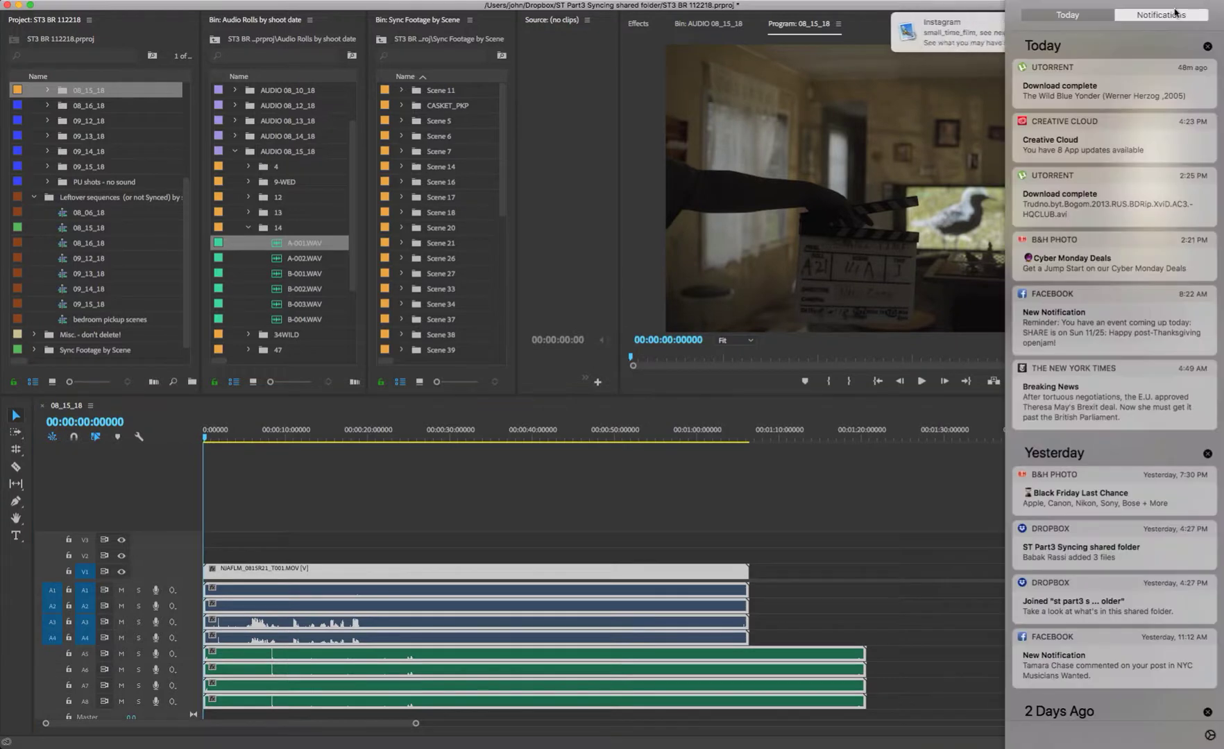
{"action": "scroll", "coordinate": [1180, 83], "scroll_direction": "up", "scroll_amount": 3}
{"action": "left_click", "coordinate": [1198, 78]}
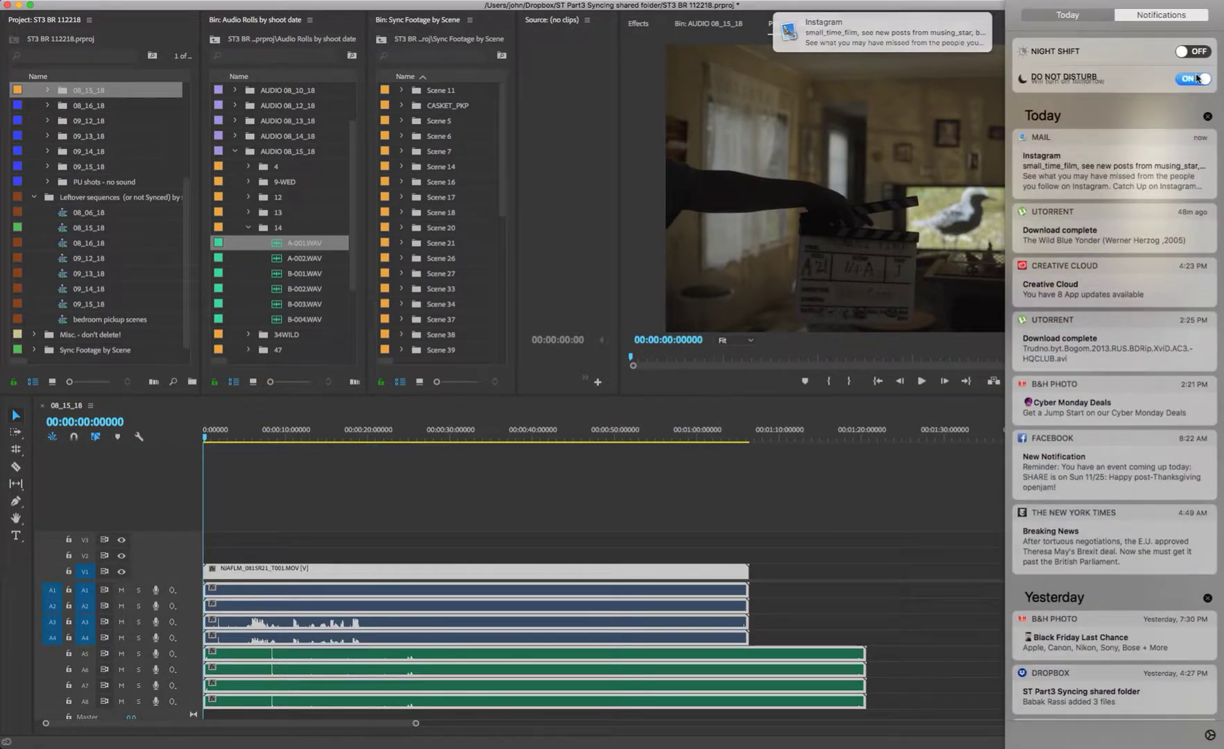
{"action": "left_click", "coordinate": [1211, 1]}
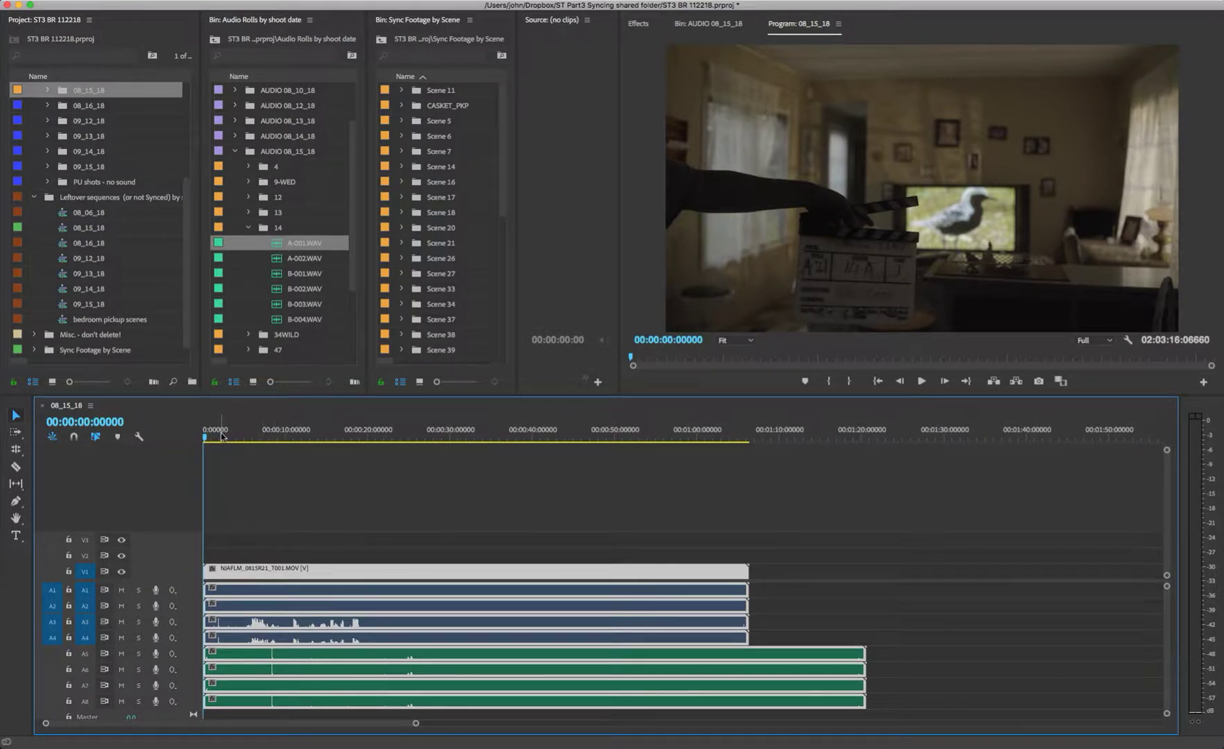
- Find the slate clap in both recordings by playback and move the T001 clip to match A-001.WAV's clap at about 8 seconds
{"action": "key", "text": "="}
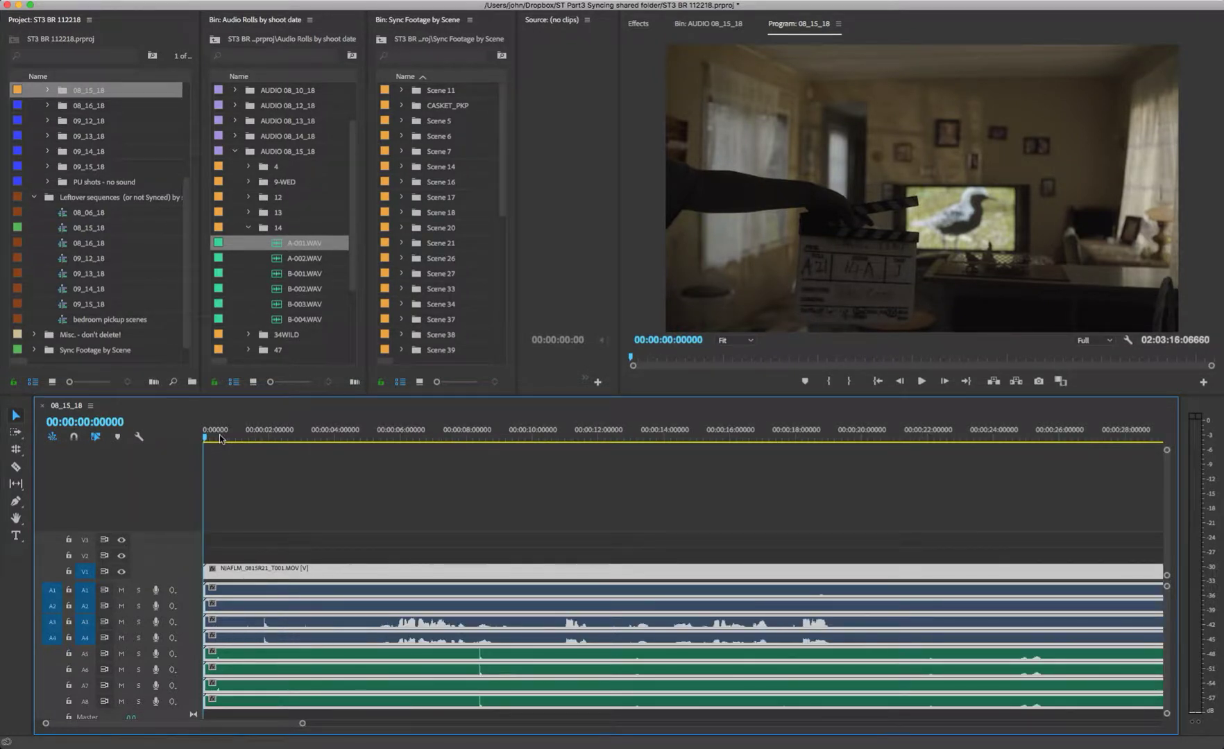
{"action": "left_click", "coordinate": [259, 437]}
{"action": "key", "text": "space"}
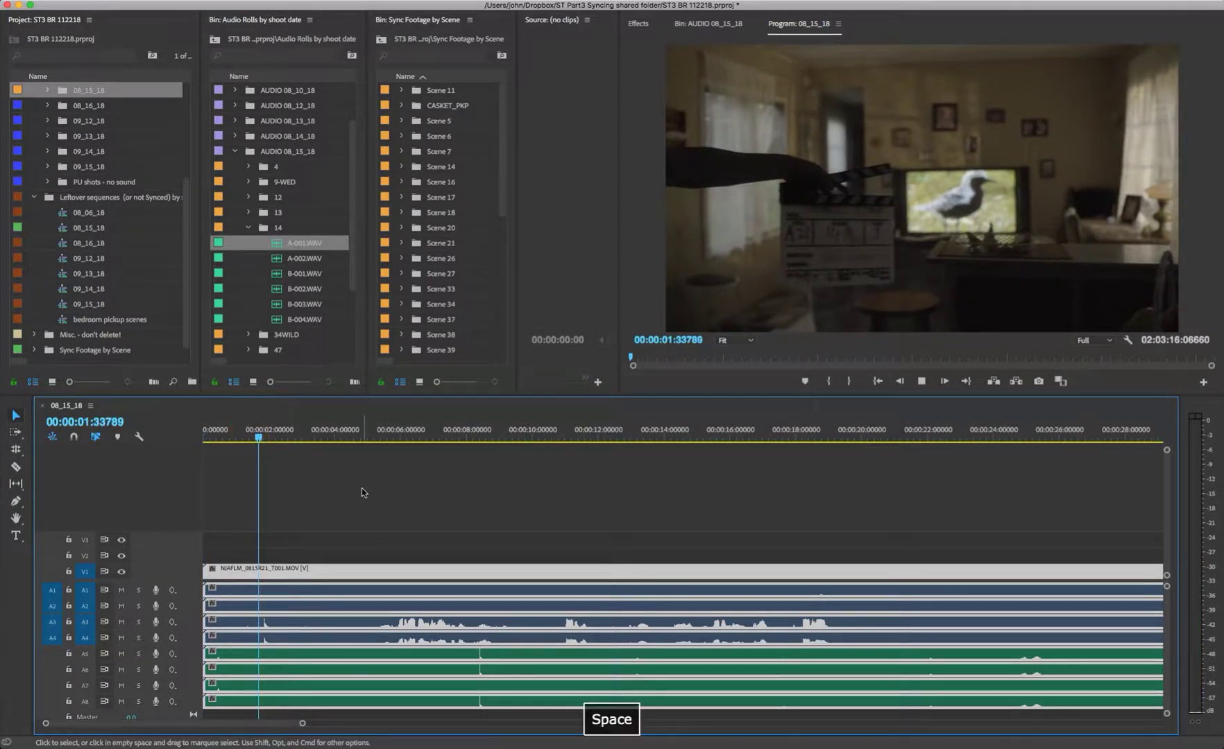
{"action": "key", "text": "space"}
{"action": "left_click", "coordinate": [477, 433]}
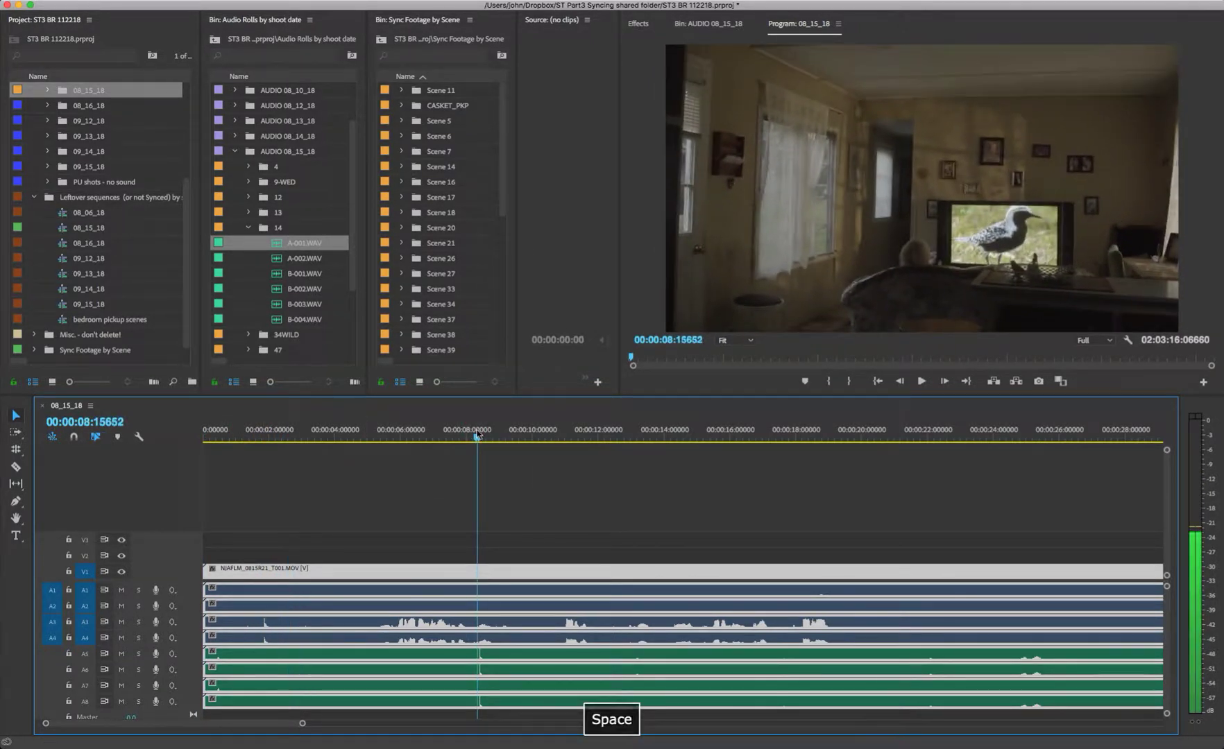
{"action": "left_click_drag", "start_coordinate": [476, 433], "coordinate": [466, 435]}
{"action": "key", "text": "space"}
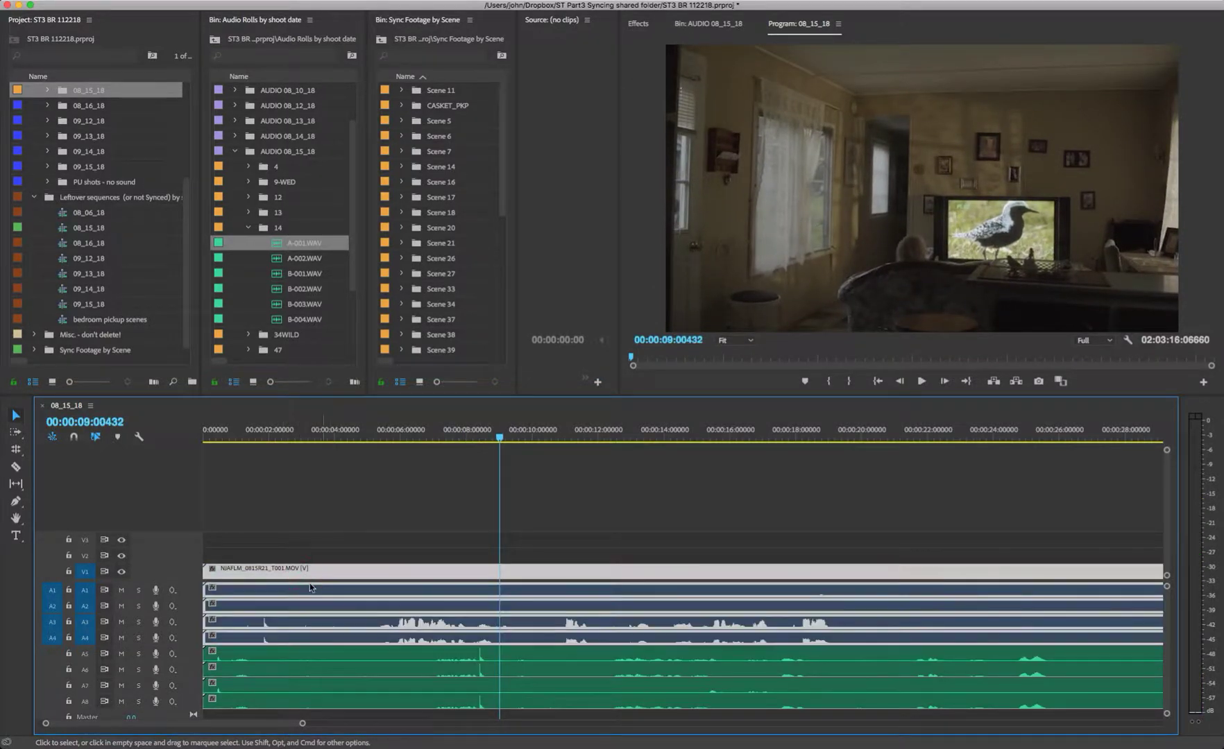
{"action": "left_click_drag", "start_coordinate": [263, 577], "coordinate": [485, 574]}
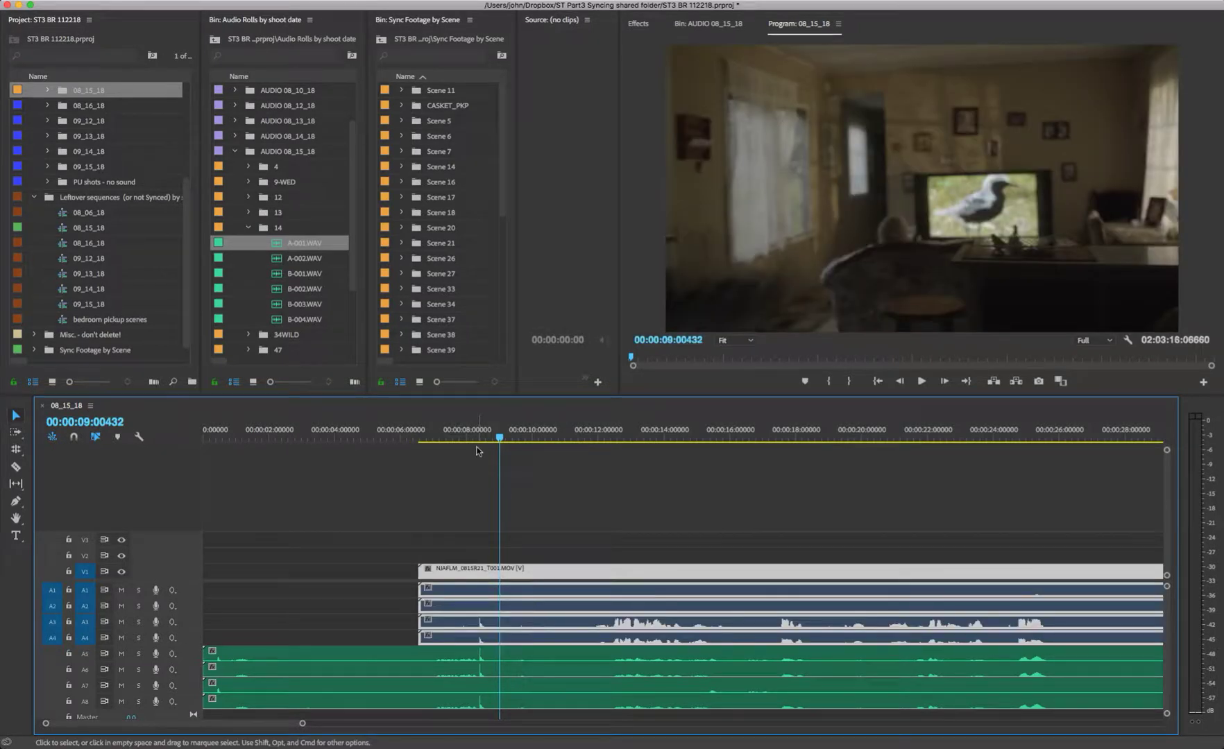
- Place the playhead at the slate clap near 8 seconds and compare both clap peaks at sample level
{"action": "left_click_drag", "start_coordinate": [484, 431], "coordinate": [484, 432]}
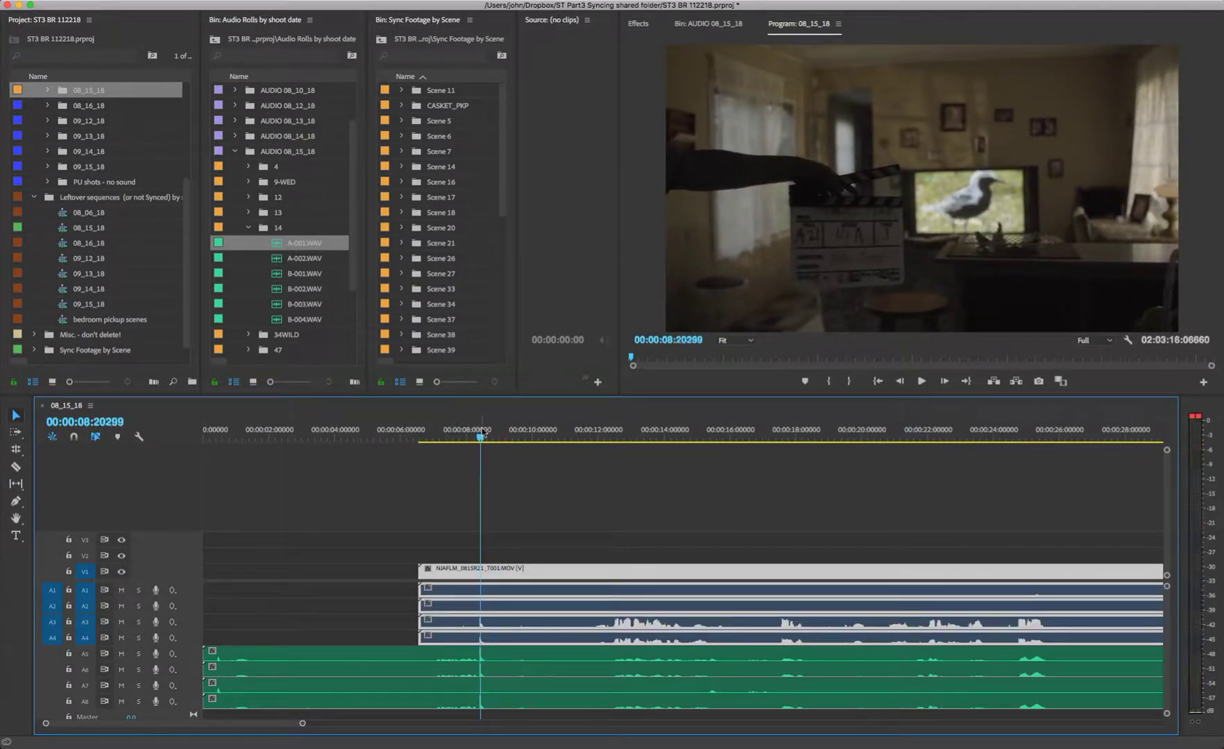
{"action": "key", "text": "="}
{"action": "key", "text": "="}
{"action": "key", "text": "="}
{"action": "key", "text": "="}
{"action": "key", "text": "="}
{"action": "key", "text": "="}
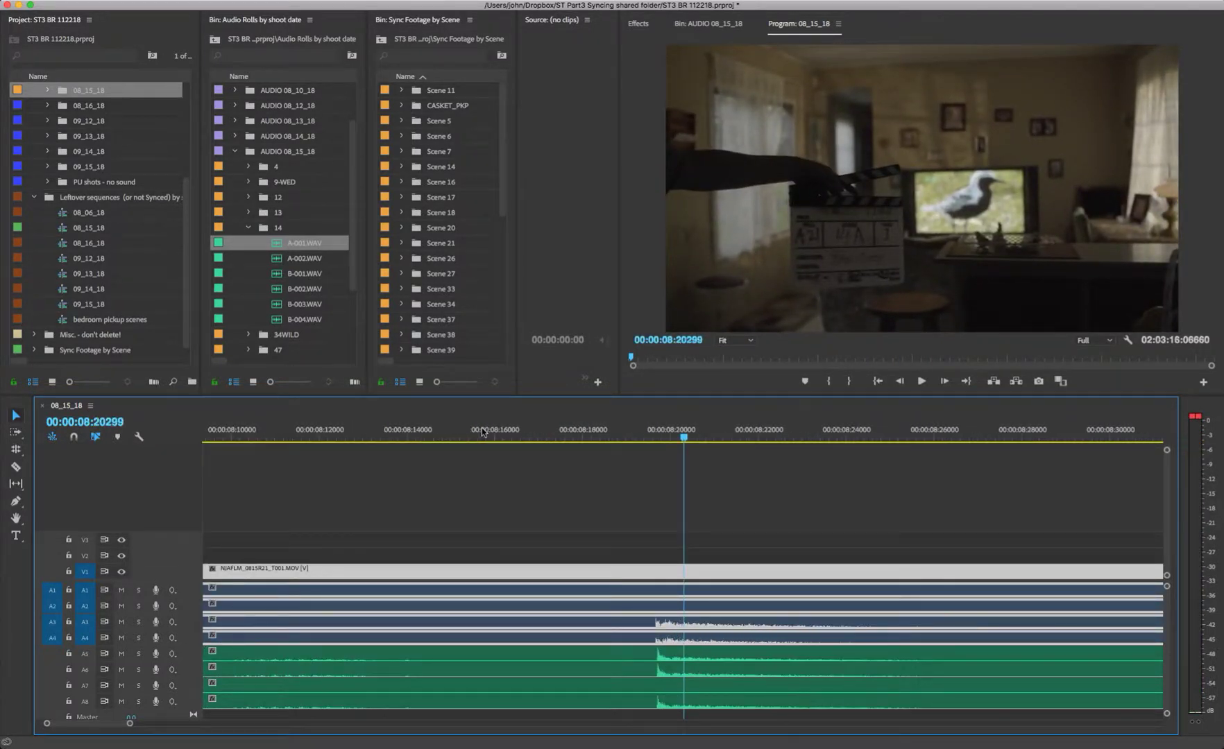
{"action": "left_click", "coordinate": [652, 431]}
{"action": "key", "text": "="}
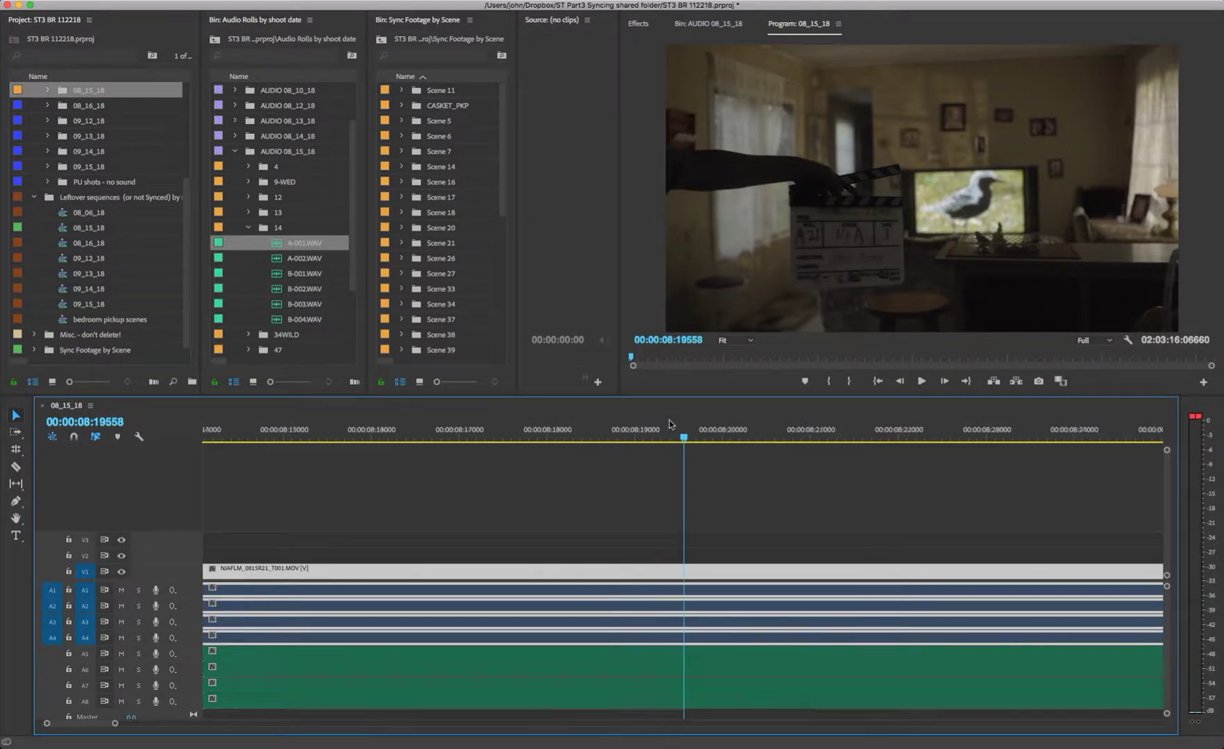
{"action": "key", "text": "="}
{"action": "key", "text": "="}
{"action": "key", "text": "="}
{"action": "key", "text": "minus"}
{"action": "key", "text": "minus"}
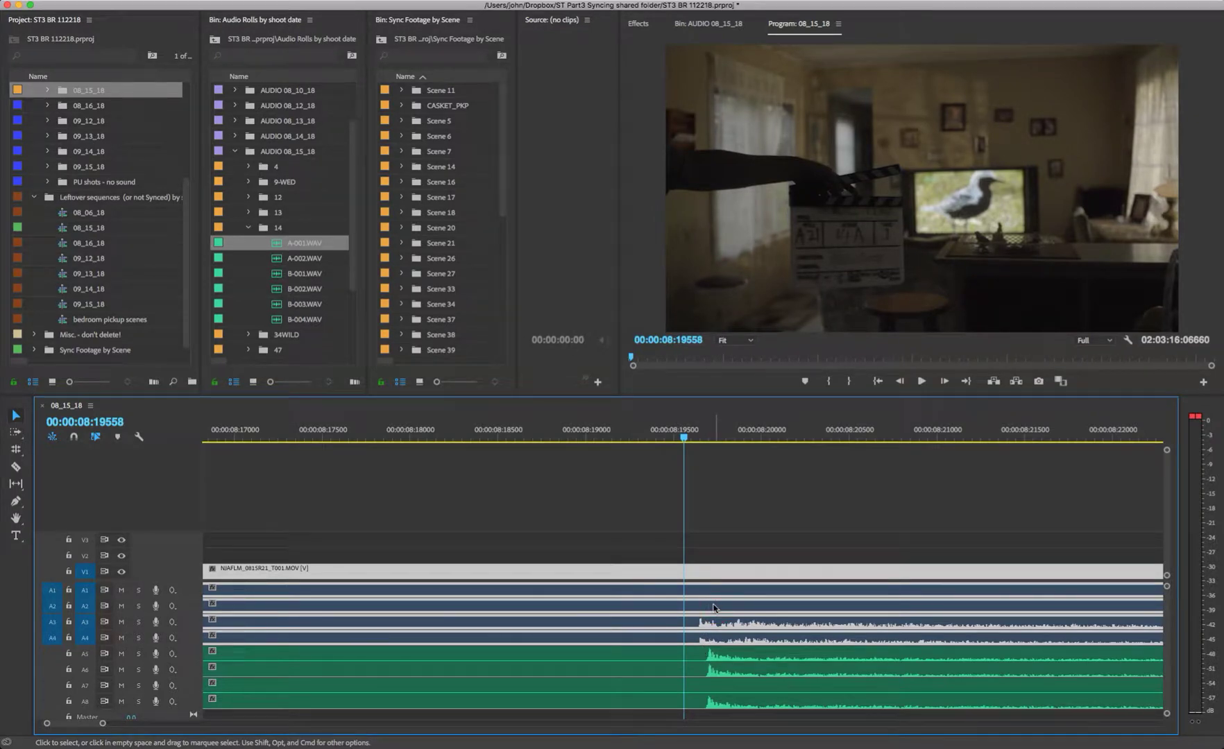
- Try to nudge the T001 clip slightly later to line up its clap peak exactly with A-001.WAV
{"action": "left_click_drag", "start_coordinate": [714, 608], "coordinate": [738, 611]}
{"action": "key", "text": "minus"}
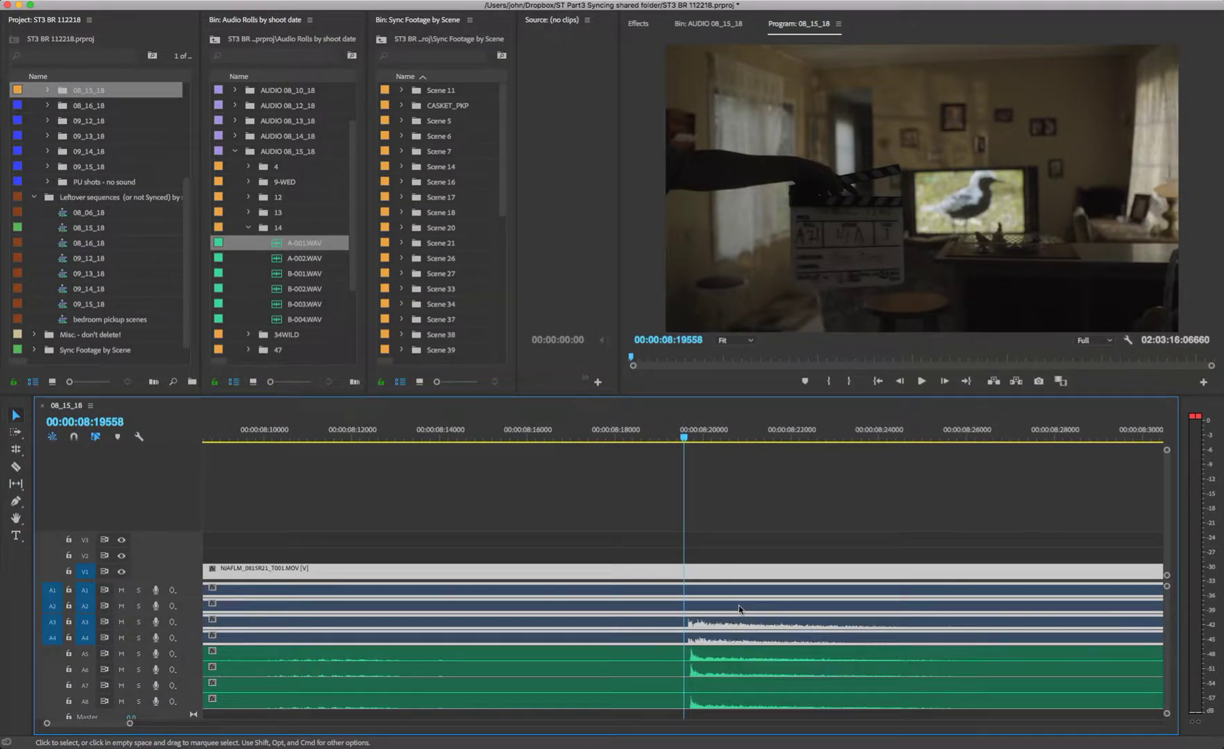
{"action": "mouse_move", "coordinate": [716, 615]}
{"action": "left_mouse_down"}
{"action": "mouse_move", "coordinate": [926, 614]}
{"action": "mouse_move", "coordinate": [732, 610]}
{"action": "left_mouse_up"}
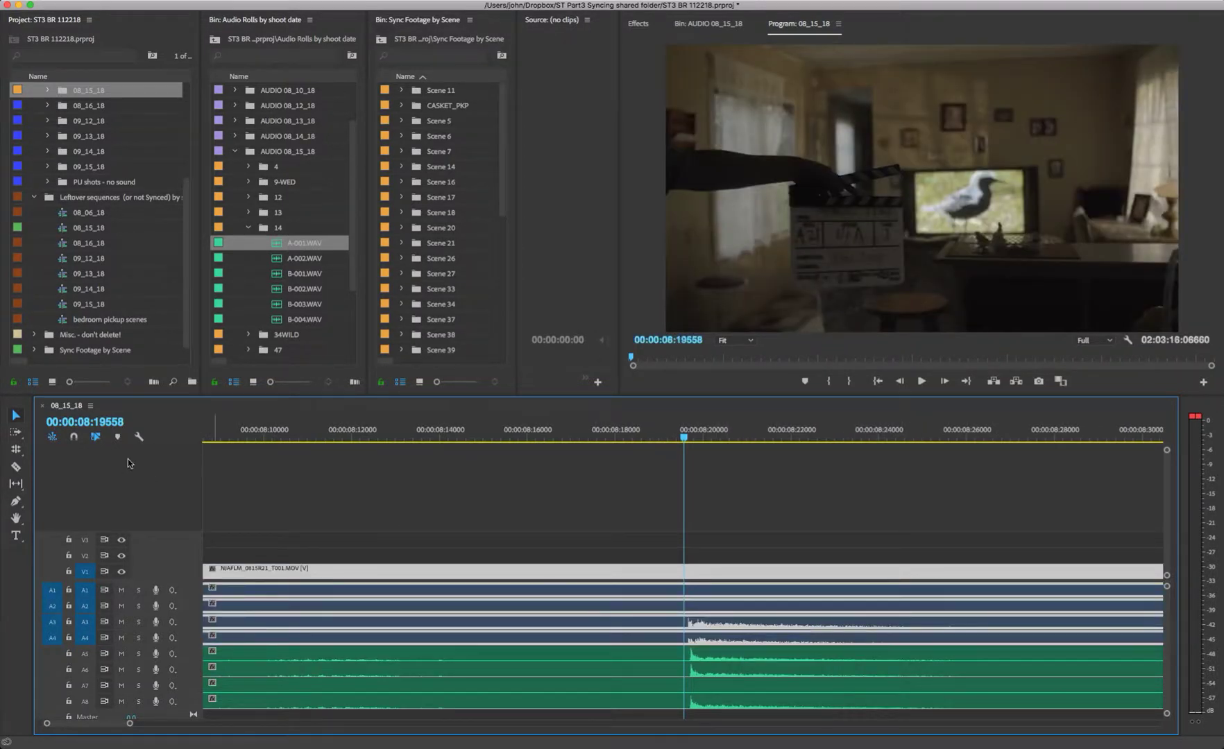
- Turn off Show Audio Time Units for the sequence and shift the T001 clip about two frames earlier
{"action": "left_click", "coordinate": [90, 406]}
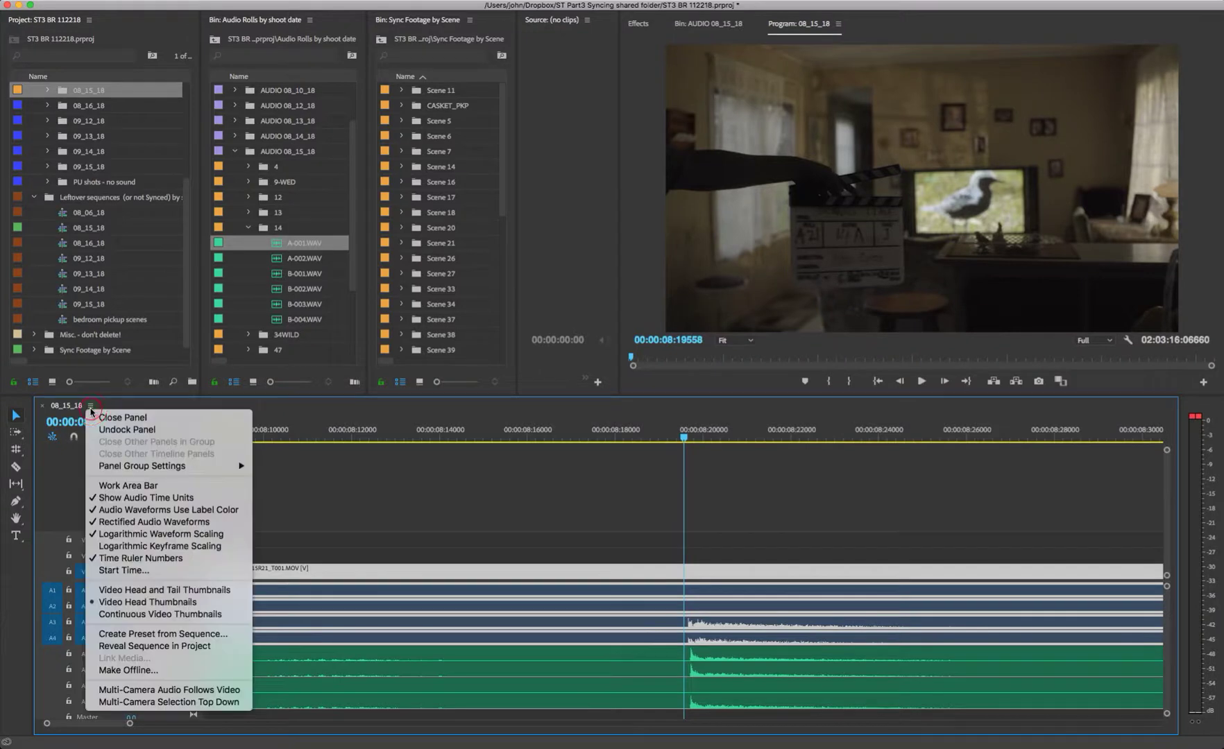
{"action": "left_click", "coordinate": [143, 497]}
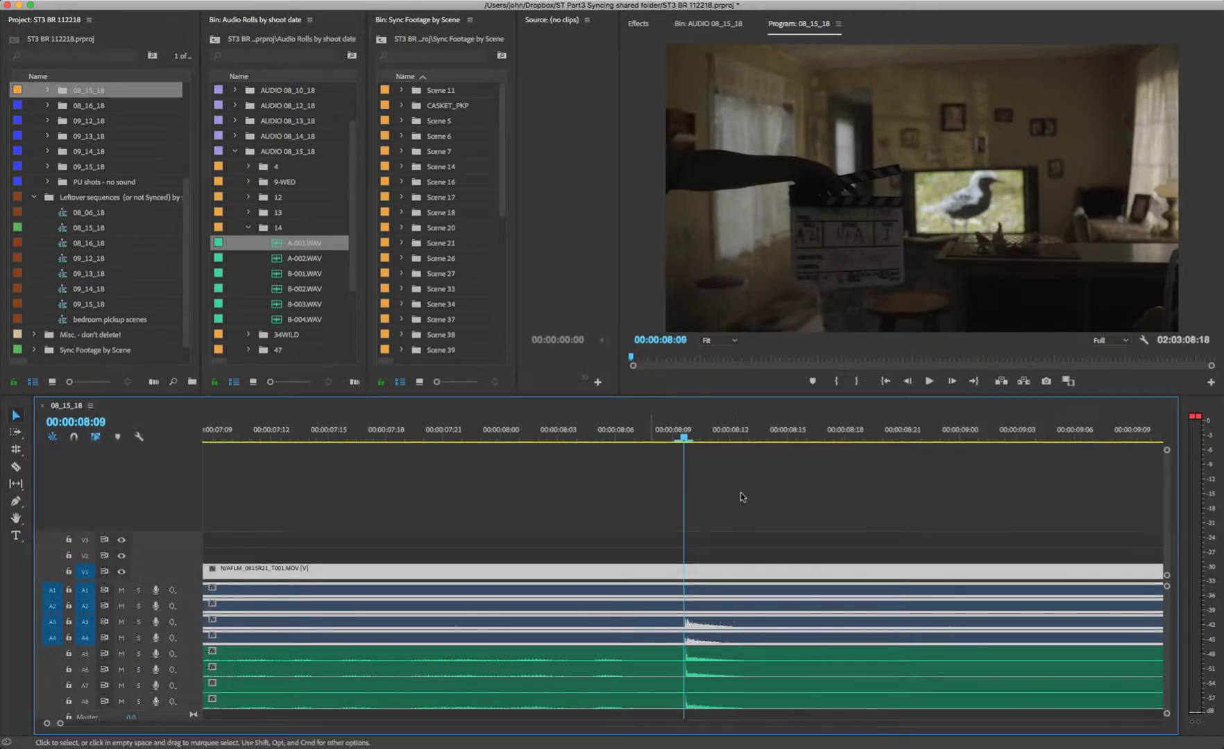
{"action": "left_click_drag", "start_coordinate": [721, 620], "coordinate": [691, 632]}
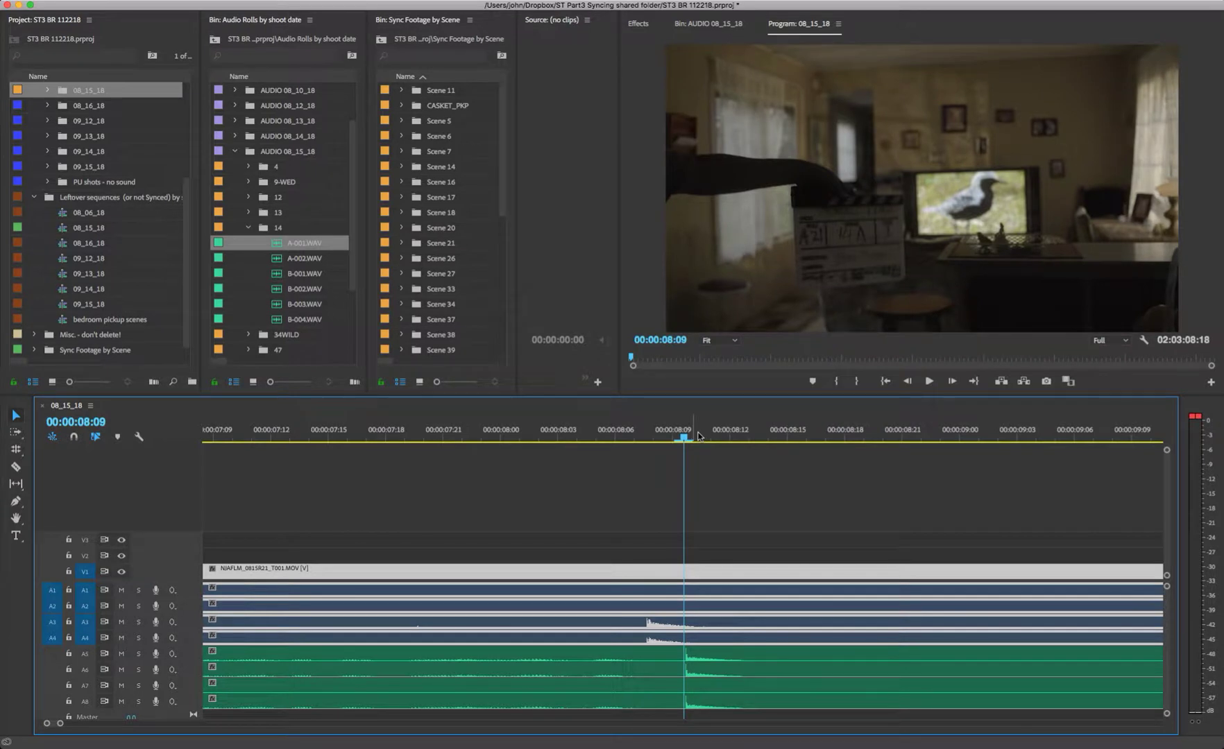
- Turn on Show Audio Time Units for the sequence and bring the T001 and A-001.WAV claps roughly together near 8 seconds
{"action": "left_click", "coordinate": [90, 405]}
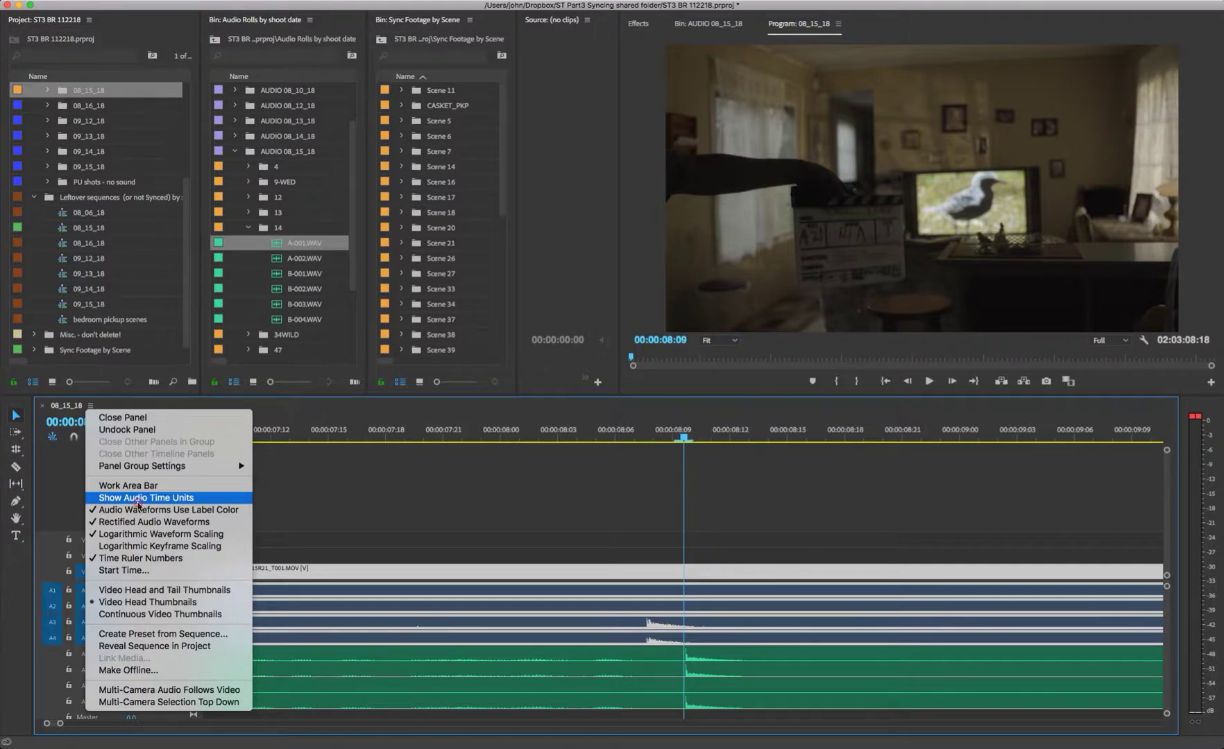
{"action": "left_click", "coordinate": [138, 503]}
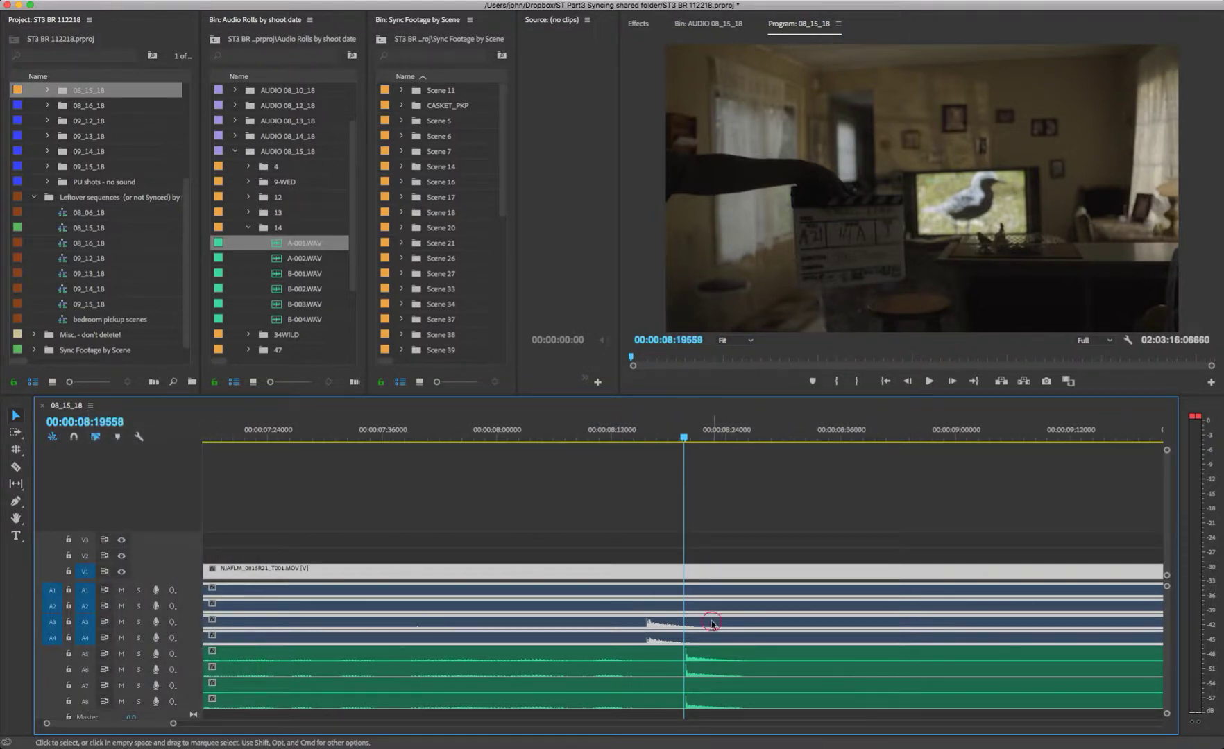
{"action": "left_click_drag", "start_coordinate": [709, 622], "coordinate": [757, 670]}
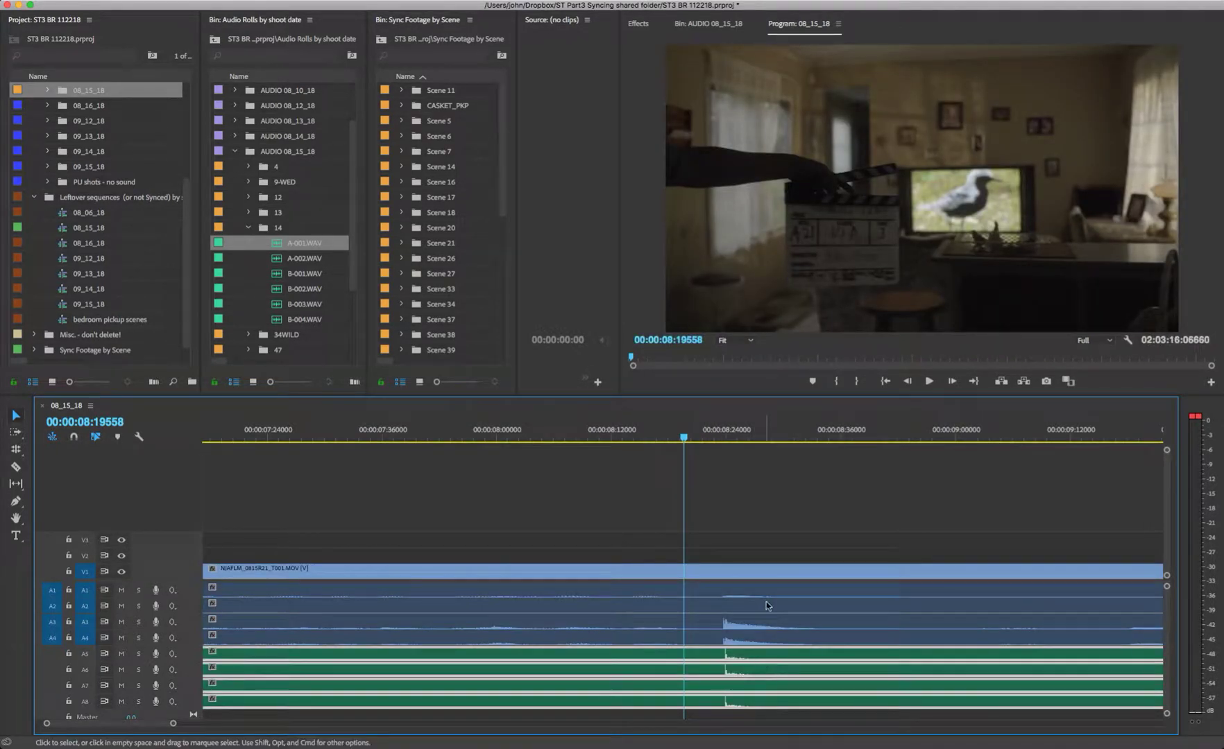
- Place the playhead just before the slate clap and nudge A-001.WAV earlier by seven single audio units
{"action": "left_click", "coordinate": [720, 432]}
{"action": "key", "text": "equal"}
{"action": "key", "text": "equal"}
{"action": "key", "text": "equal"}
{"action": "key", "text": "equal"}
{"action": "key", "text": "equal"}
{"action": "key", "text": "equal"}
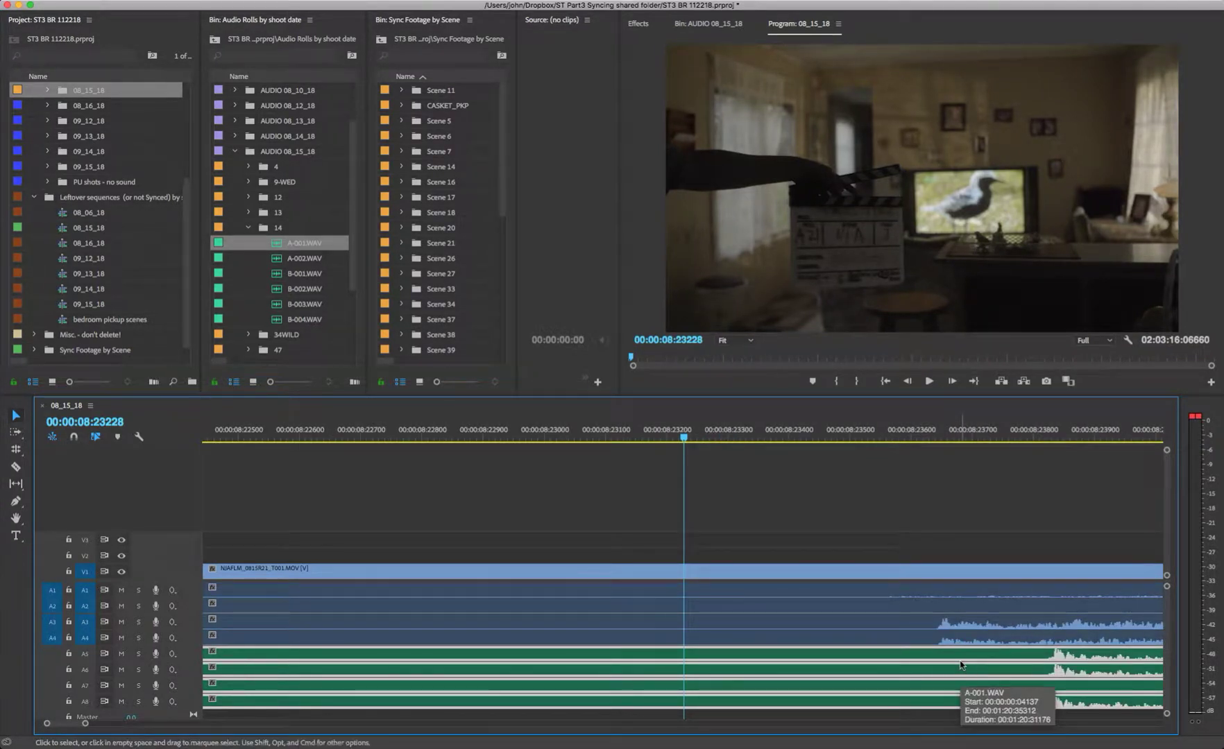
{"action": "key", "text": "super+Left"}
{"action": "key", "text": "super+Left"}
{"action": "key", "text": "super+Left"}
{"action": "key", "text": "super+Left"}
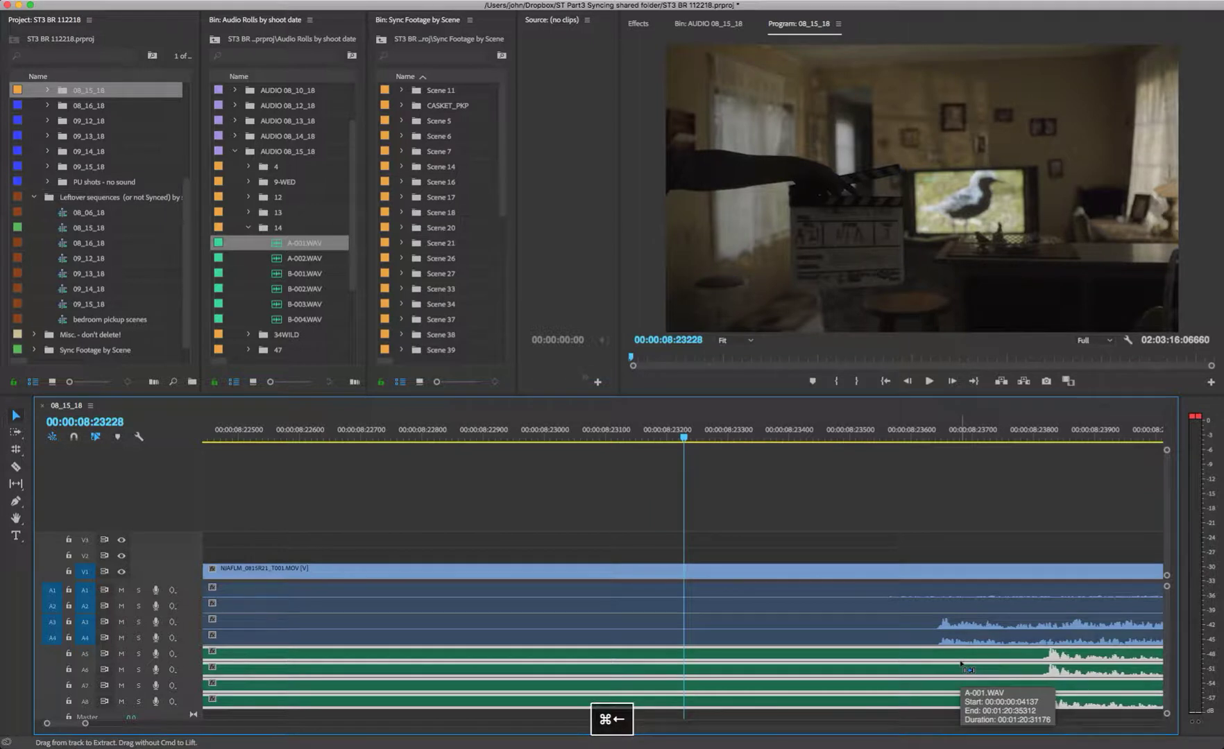
{"action": "key", "text": "super+Left"}
{"action": "key", "text": "super+Left"}
{"action": "key", "text": "super+Left"}
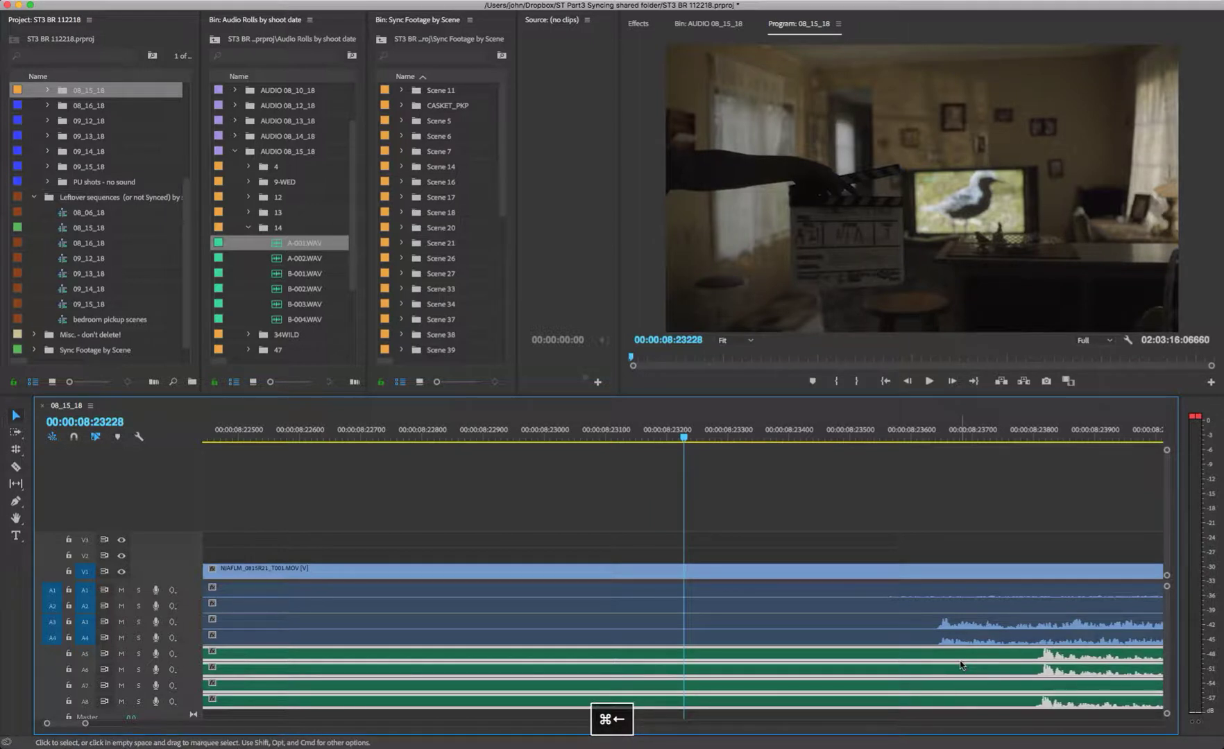
- Shift A-001.WAV earlier in larger increments until its clap peak lines up with the T001 clip's peak
{"action": "key", "text": "shift+super+Left"}
{"action": "key", "text": "shift+super+Left"}
{"action": "key", "text": "shift+super+Left"}
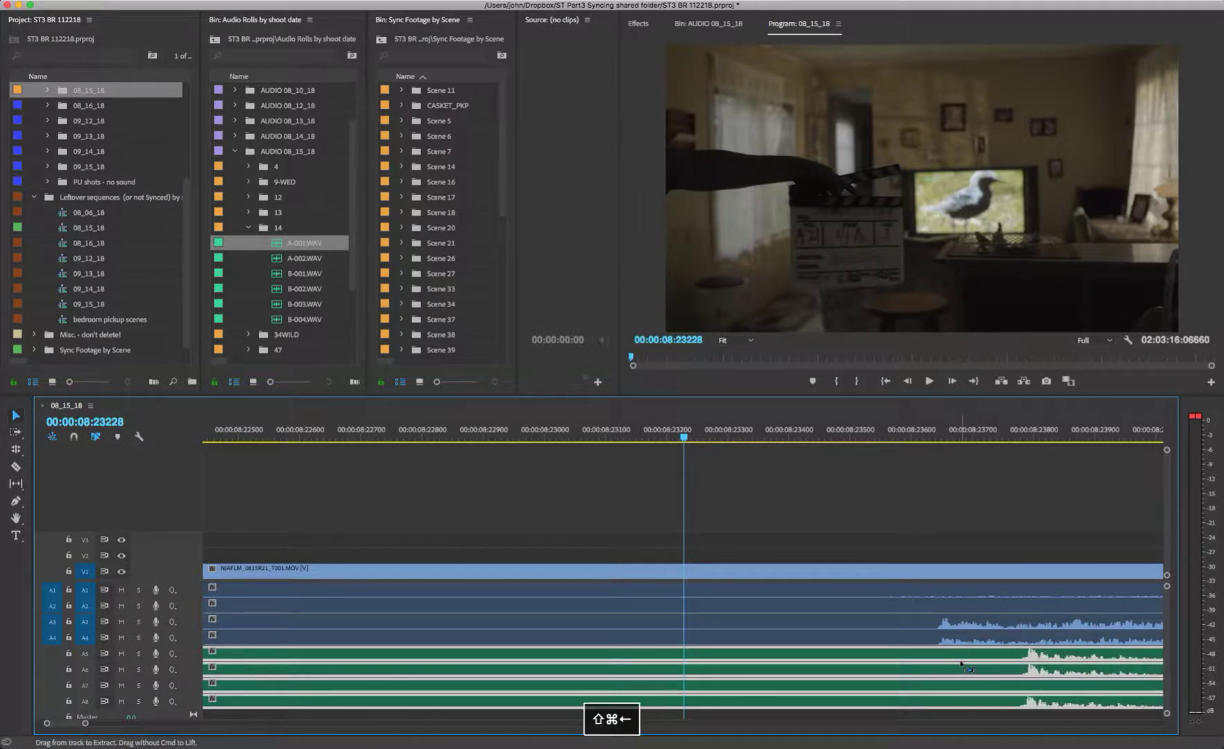
{"action": "key", "text": "shift+super+Left"}
{"action": "key", "text": "shift+super+Left"}
{"action": "key", "text": "shift+super+Left"}
{"action": "key", "text": "shift+super+Left"}
{"action": "key", "text": "shift+super+Left"}
{"action": "key", "text": "shift+super+Left"}
{"action": "key", "text": "shift+super+Left"}
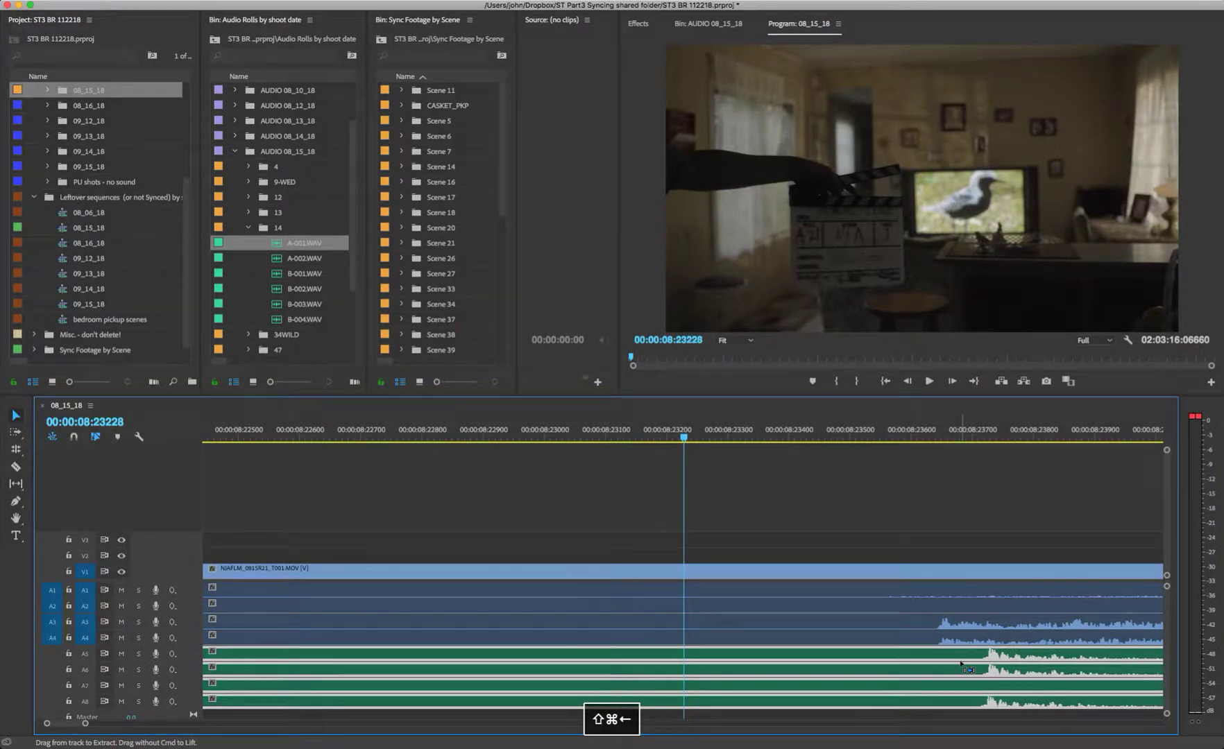
{"action": "key", "text": "shift+super+Left"}
{"action": "key", "text": "shift+super+Left"}
{"action": "key", "text": "shift+super+Left"}
{"action": "key", "text": "shift+super+Left"}
{"action": "key", "text": "shift+super+Left"}
{"action": "key", "text": "shift+super+Left"}
{"action": "key", "text": "shift+super+Left"}
{"action": "key", "text": "shift+super+Left"}
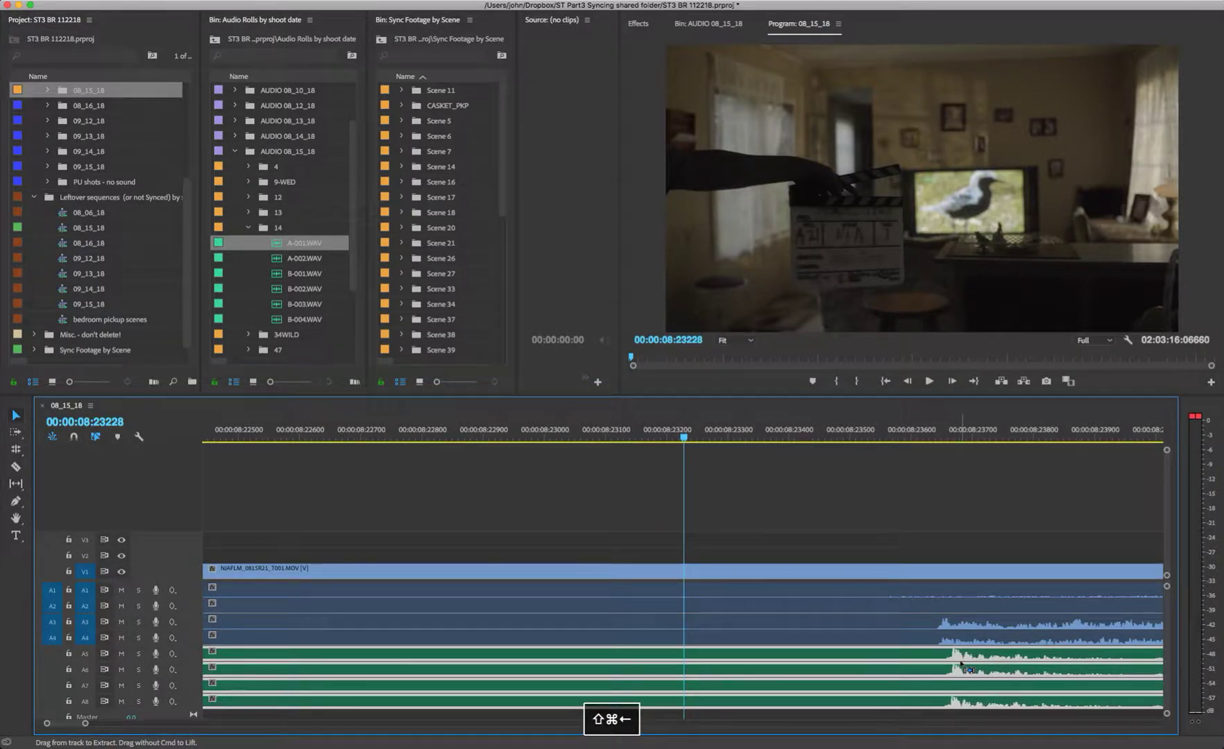
{"action": "key", "text": "shift+super+Left"}
{"action": "key", "text": "shift+super+Left"}
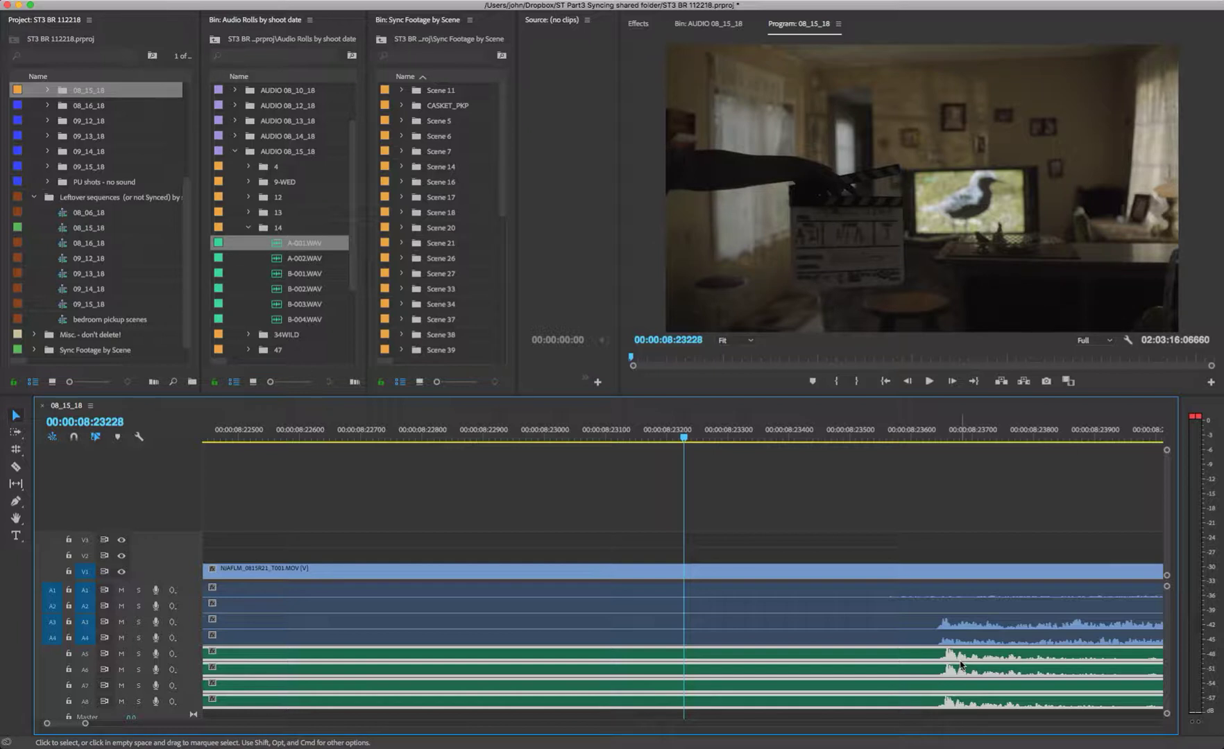
- Try trimming the start of A-001.WAV to match the start of the T001 clip, and undo the trim
{"action": "key", "text": "minus"}
{"action": "key", "text": "minus"}
{"action": "key", "text": "minus"}
{"action": "key", "text": "minus"}
{"action": "key", "text": "minus"}
{"action": "key", "text": "minus"}
{"action": "key", "text": "minus"}
{"action": "key", "text": "minus"}
{"action": "key", "text": "minus"}
{"action": "key", "text": "minus"}
{"action": "key", "text": "minus"}
{"action": "key", "text": "minus"}
{"action": "key", "text": "minus"}
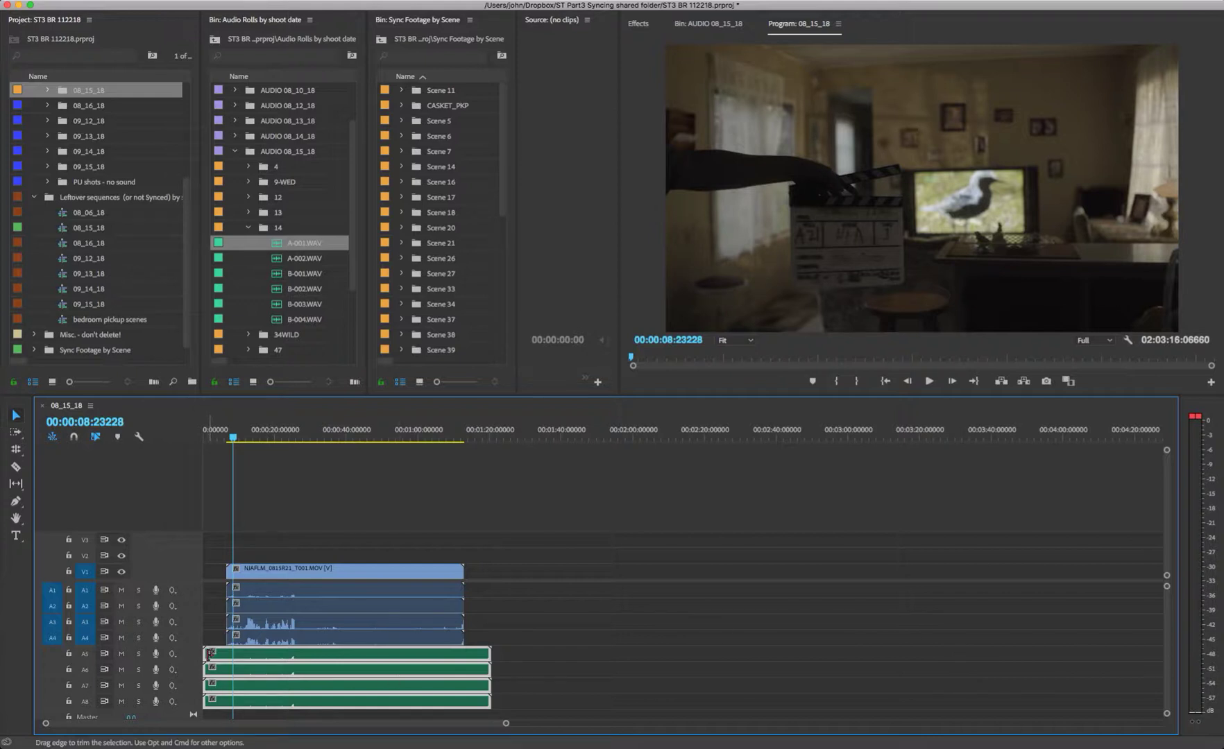
{"action": "left_click_drag", "start_coordinate": [211, 653], "coordinate": [227, 653]}
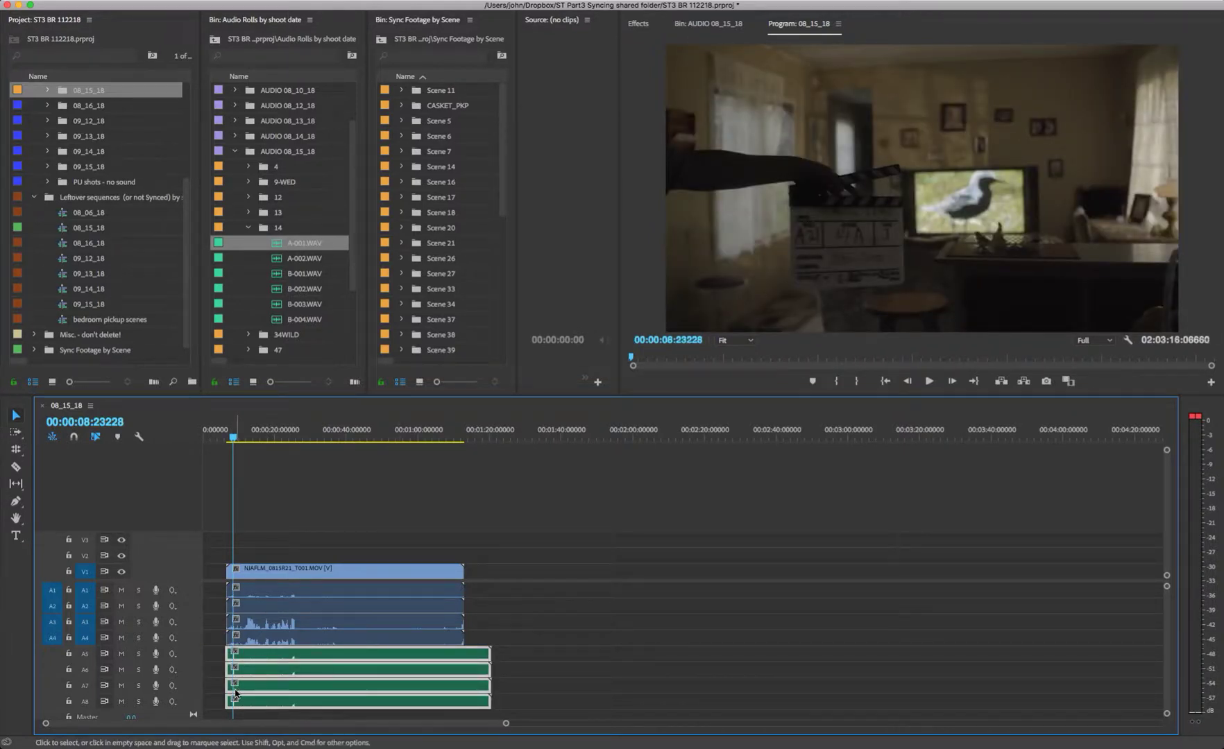
{"action": "key", "text": "super+z"}
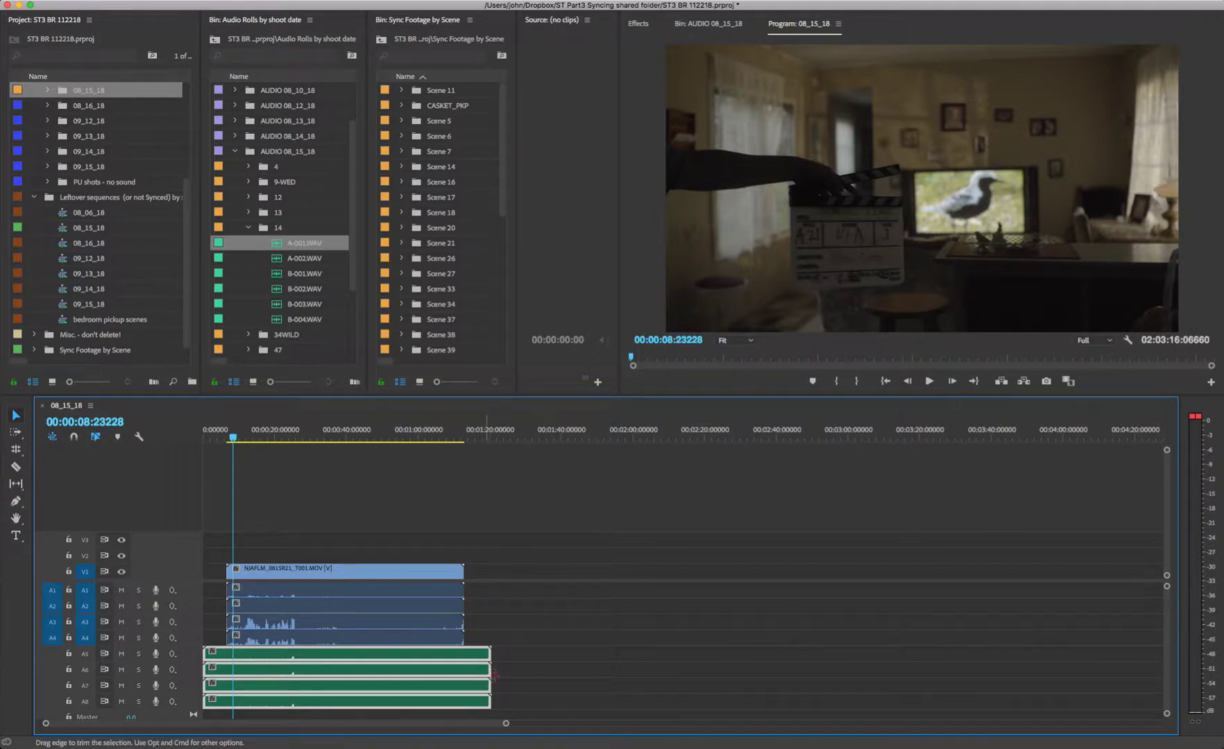
- Move the T002 clip earlier to start at about 00:03:58 and place A-002.WAV beneath it on tracks A5 to A8
{"action": "left_click_drag", "start_coordinate": [505, 723], "coordinate": [632, 724]}
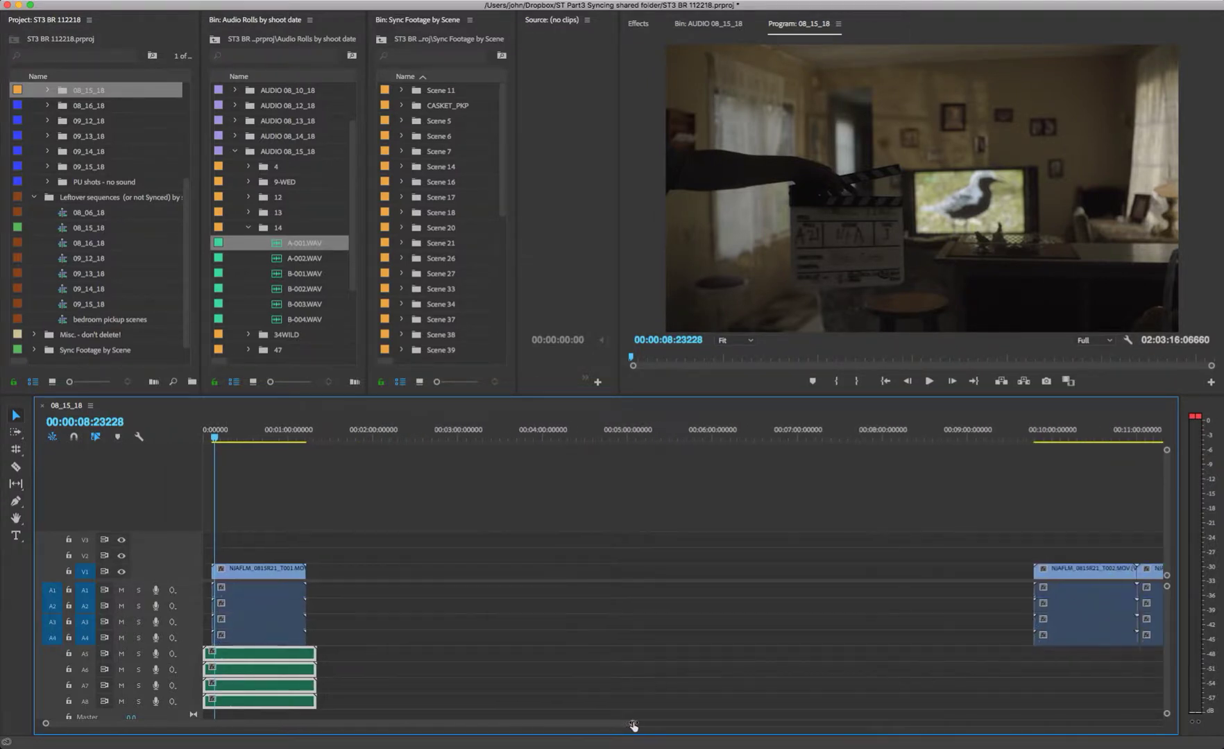
{"action": "left_click_drag", "start_coordinate": [1069, 584], "coordinate": [574, 583]}
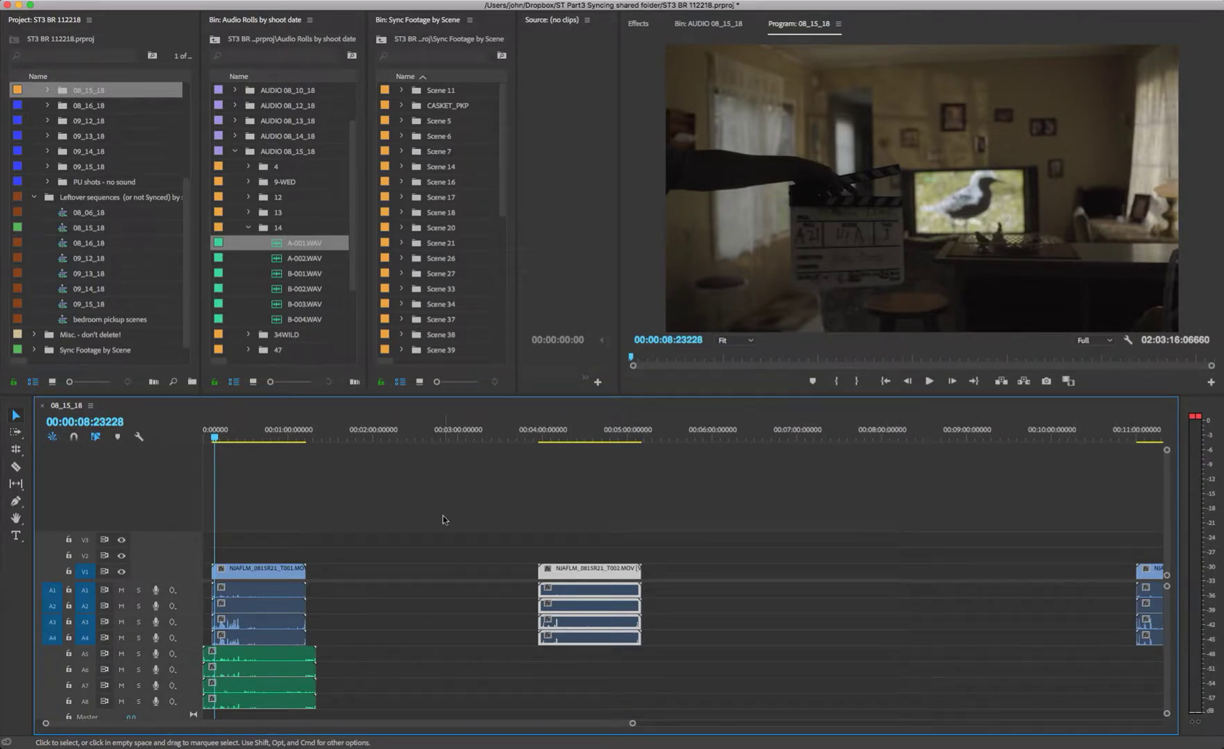
{"action": "left_click", "coordinate": [546, 434]}
{"action": "left_click_drag", "start_coordinate": [546, 434], "coordinate": [540, 437]}
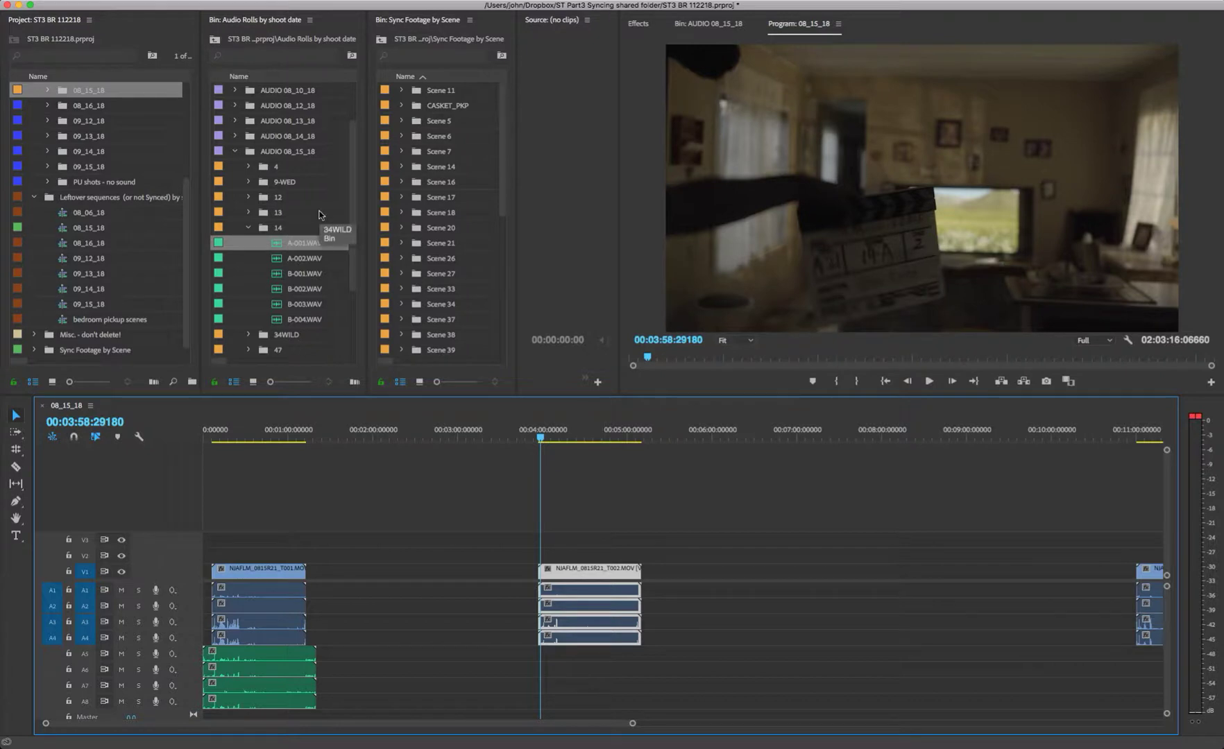
{"action": "left_click_drag", "start_coordinate": [279, 260], "coordinate": [531, 655]}
- Try to synchronize the T002 clip and A-002.WAV by audio using the Mix Down track channel
{"action": "left_click_drag", "start_coordinate": [503, 597], "coordinate": [592, 687]}
{"action": "right_click", "coordinate": [582, 607]}
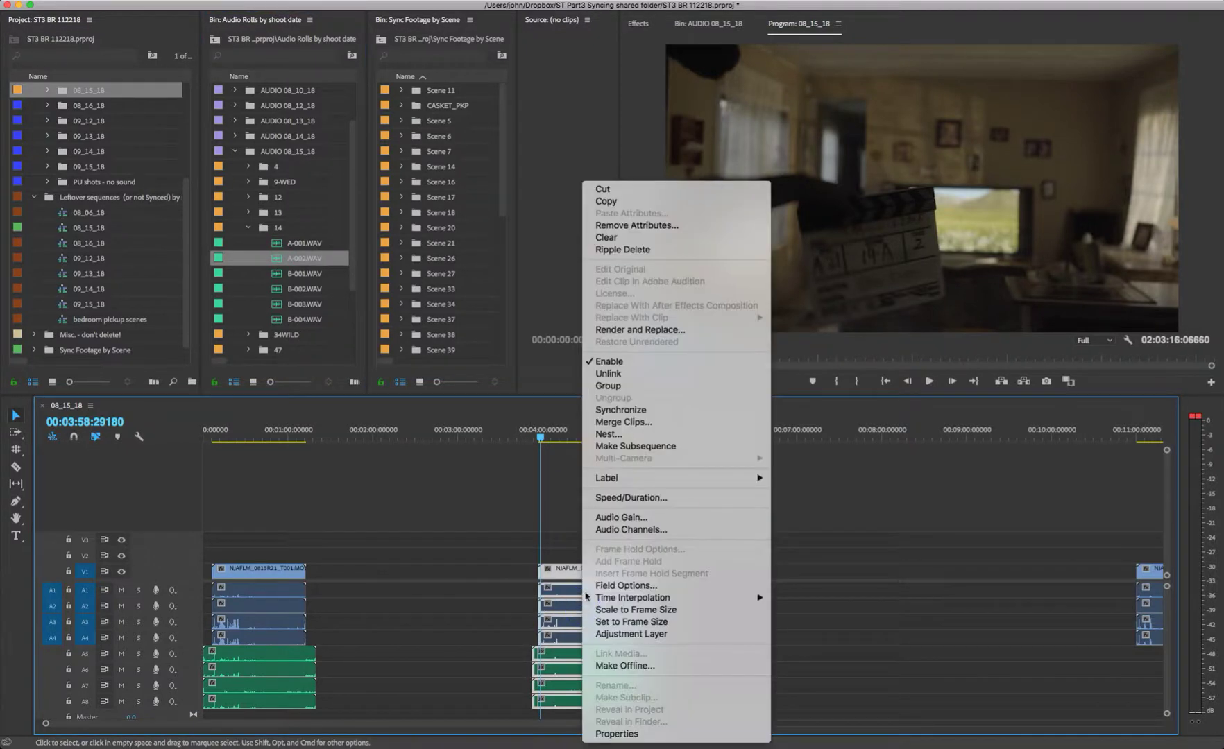
{"action": "left_click", "coordinate": [623, 412]}
{"action": "left_click", "coordinate": [636, 437]}
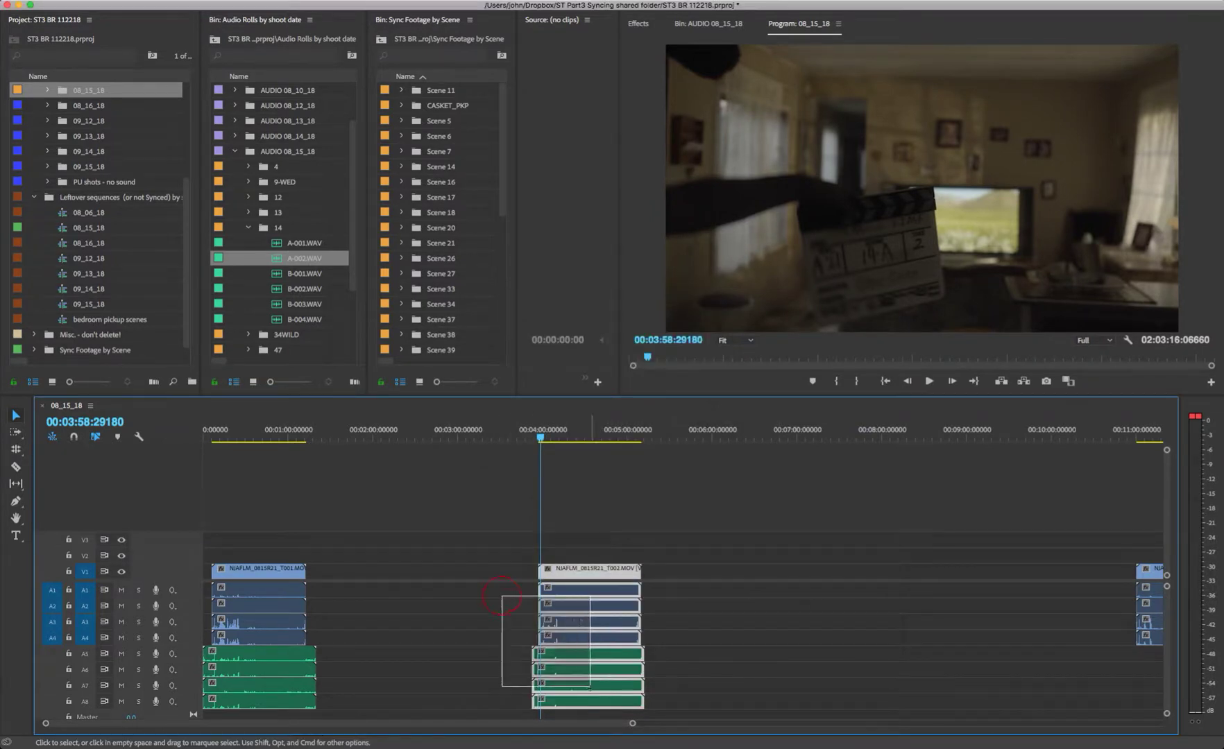
- Try to synchronize the T002 clip and A-002.WAV by audio using track channel 4
{"action": "right_click", "coordinate": [581, 609]}
{"action": "left_click", "coordinate": [625, 409]}
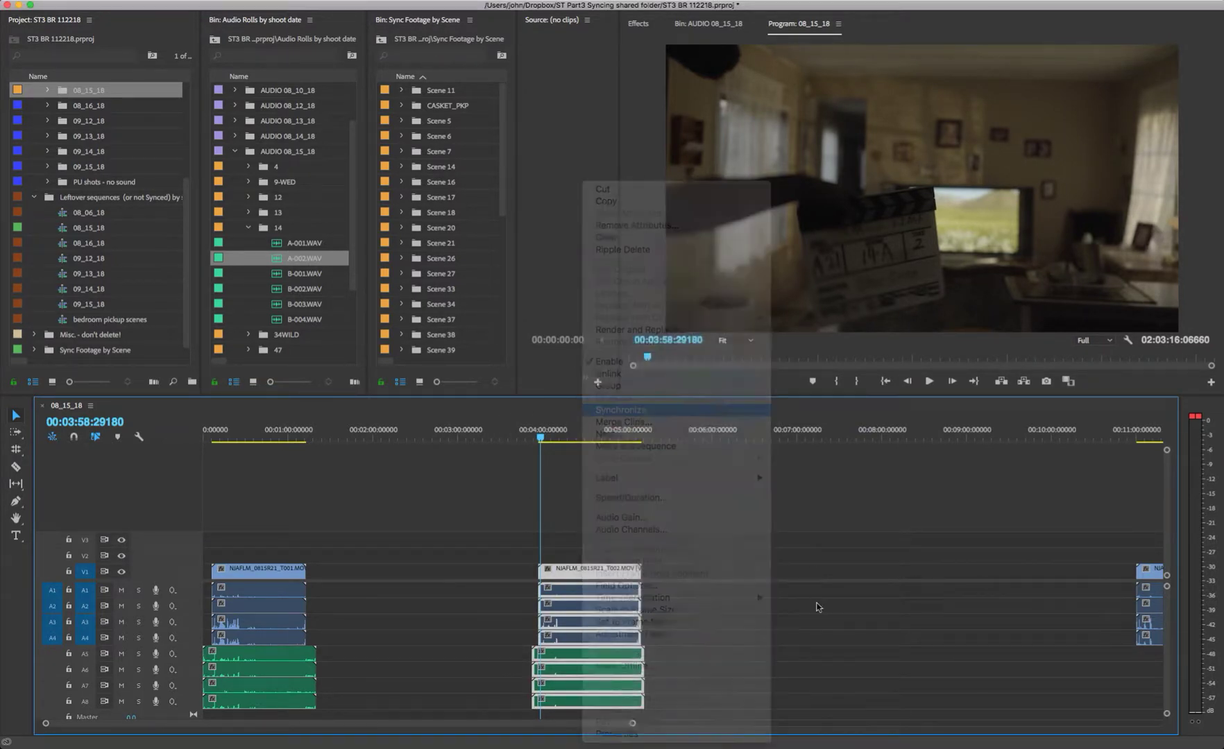
{"action": "left_click", "coordinate": [652, 407]}
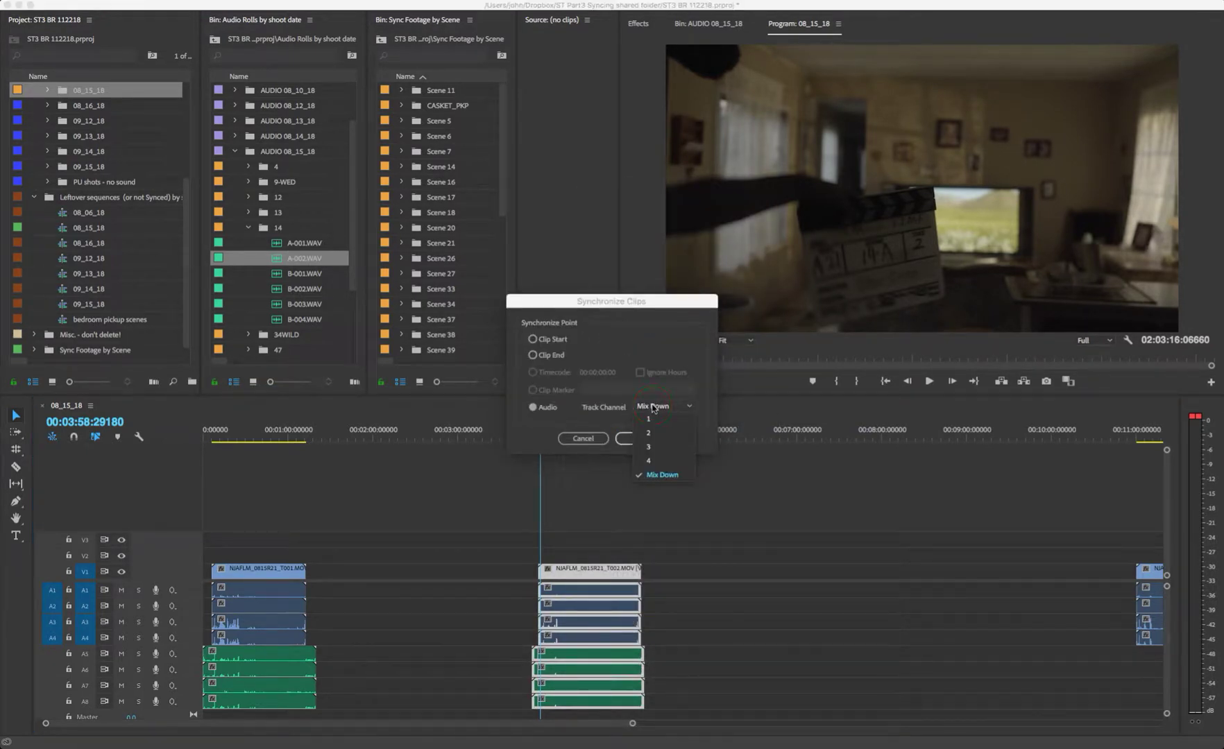
{"action": "left_click", "coordinate": [661, 462]}
{"action": "left_click", "coordinate": [639, 440]}
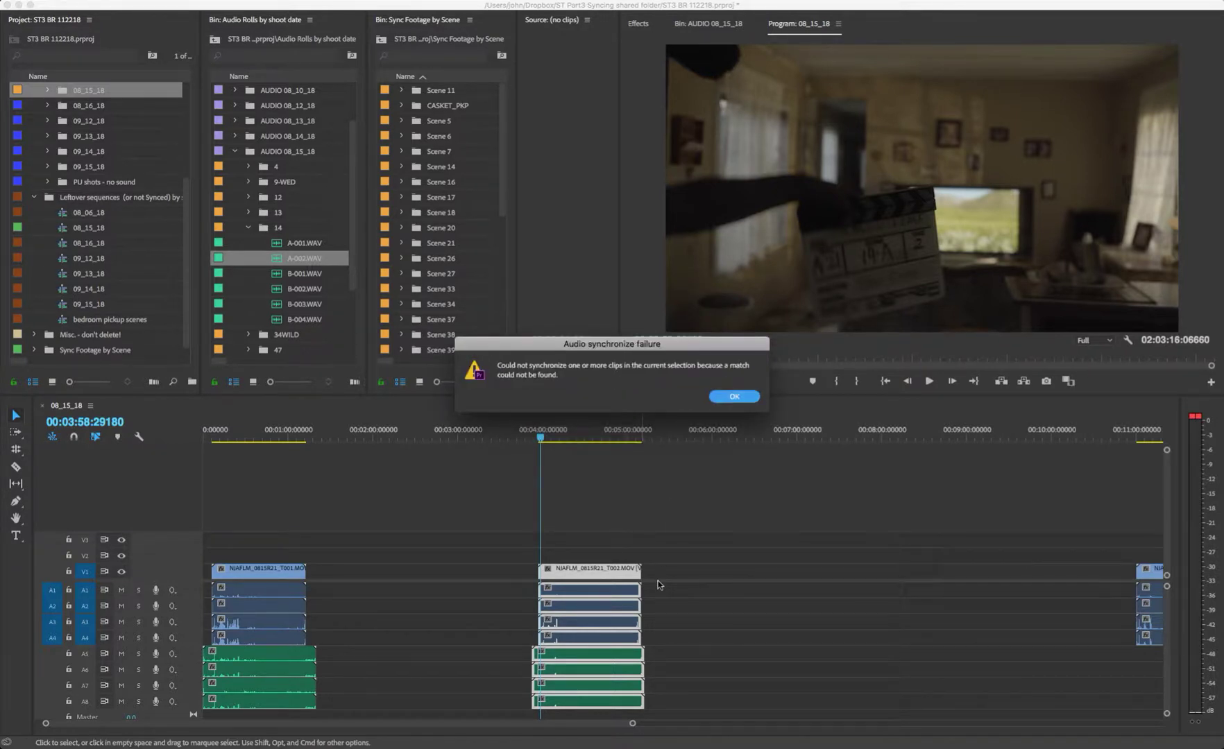
{"action": "left_click", "coordinate": [733, 396]}
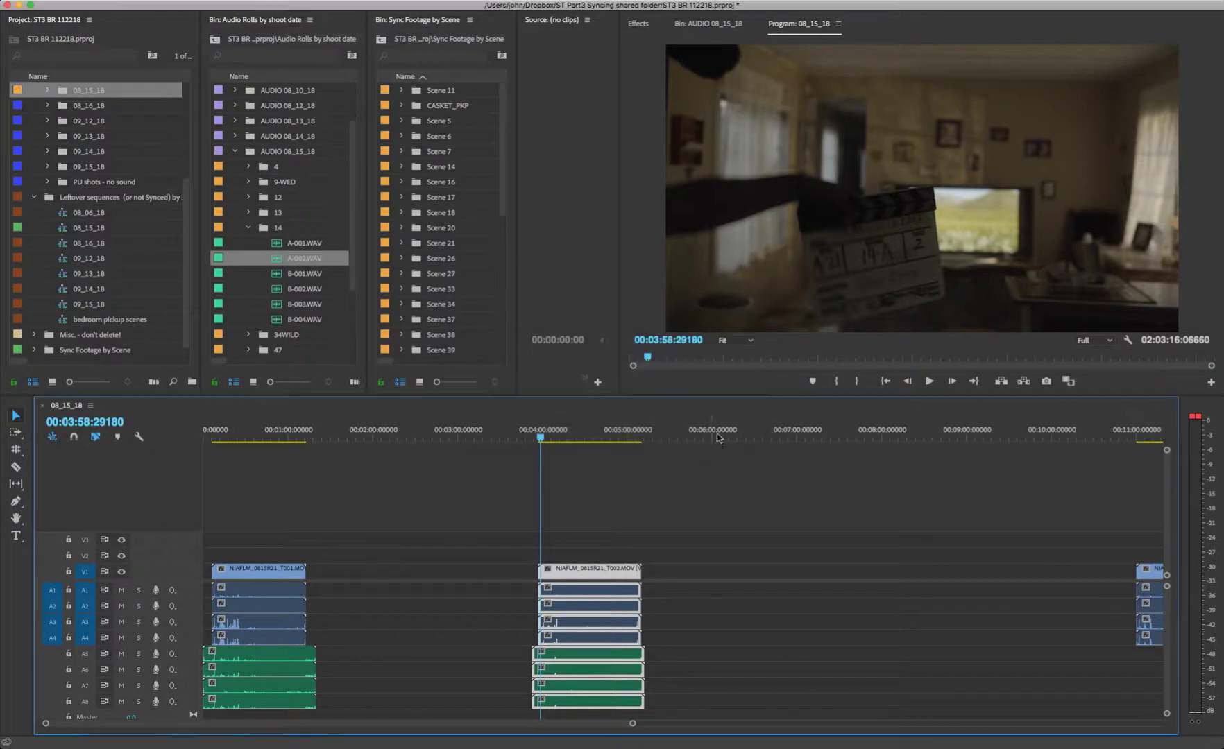
- Synchronize the T002 clip and A-002.WAV by audio using track channel 1
{"action": "right_click", "coordinate": [572, 609]}
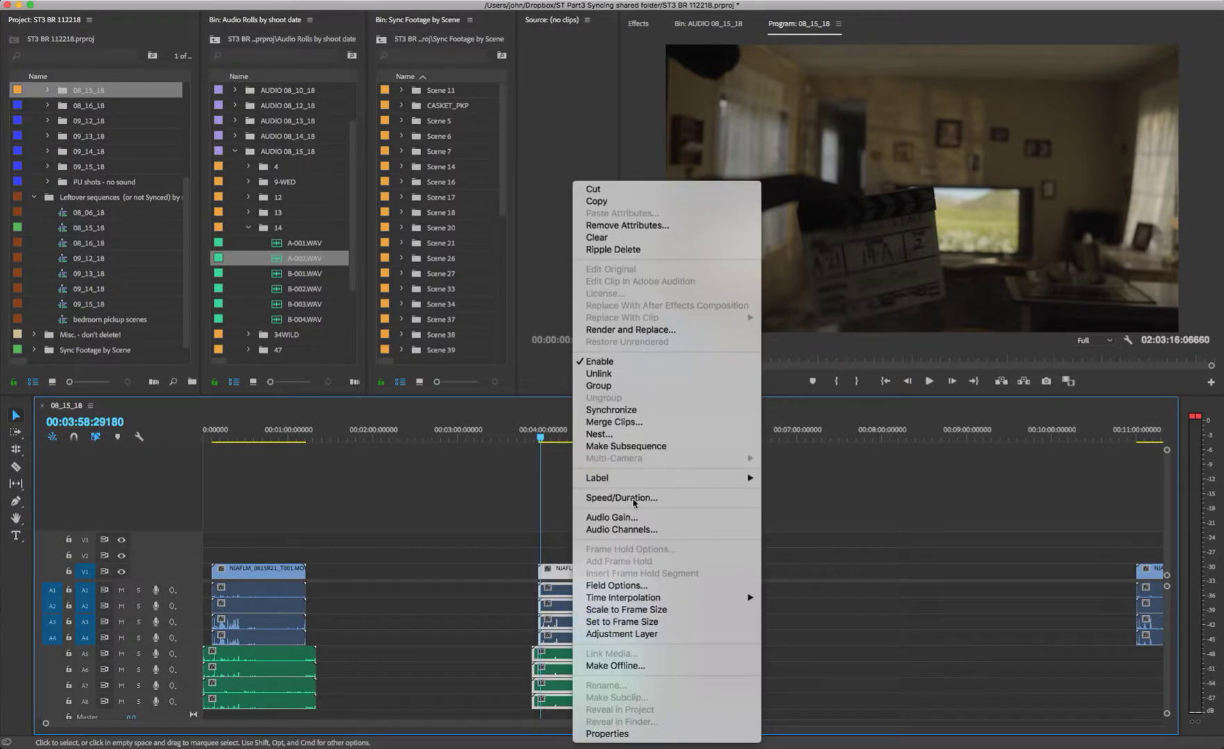
{"action": "left_click", "coordinate": [634, 410]}
{"action": "left_click", "coordinate": [638, 408]}
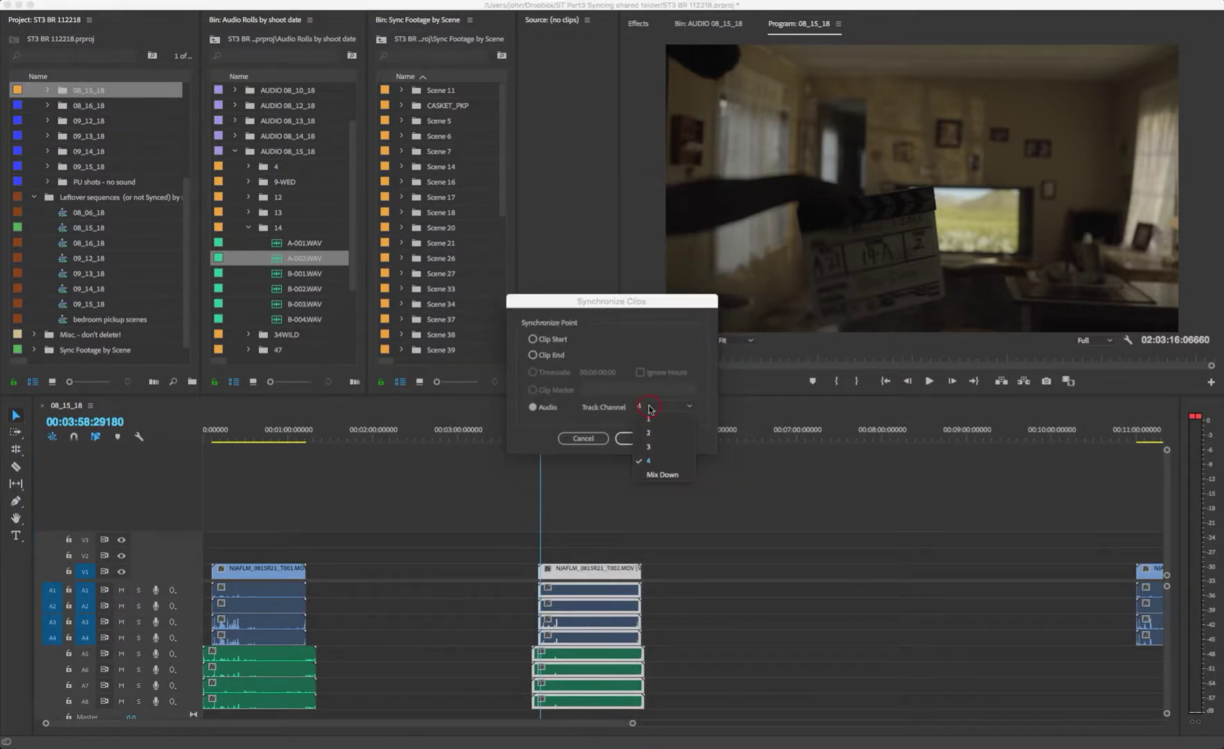
{"action": "left_click", "coordinate": [657, 422]}
{"action": "left_click", "coordinate": [653, 440]}
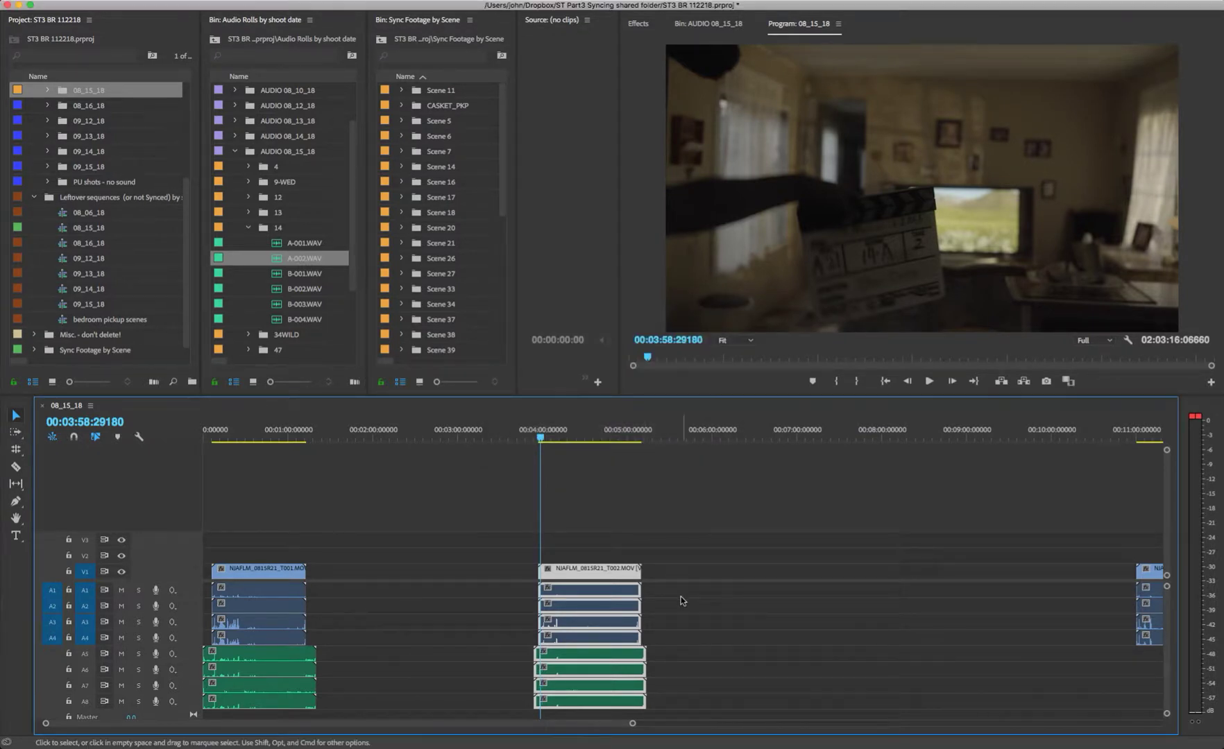
- Find T002's slate clap near 00:03:58 and compare its clap peak with A-002.WAV's at sample level
{"action": "left_click_drag", "start_coordinate": [548, 439], "coordinate": [556, 440]}
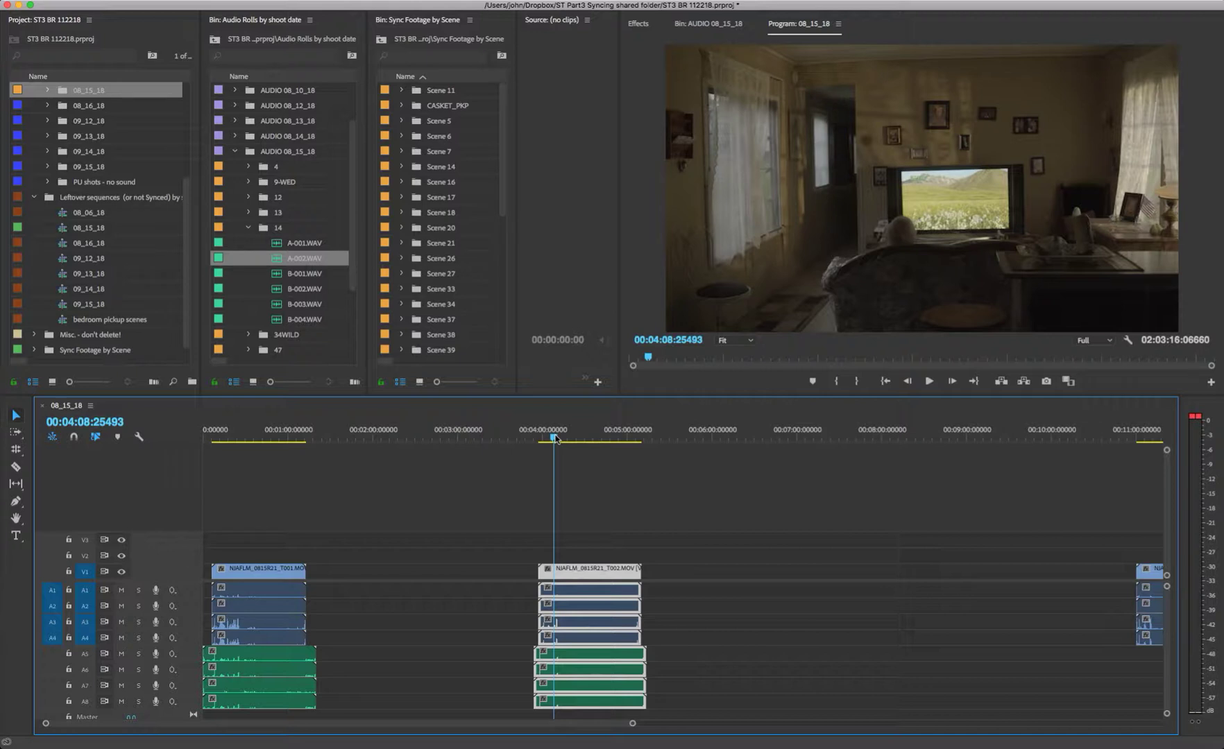
{"action": "left_click_drag", "start_coordinate": [555, 438], "coordinate": [542, 443]}
{"action": "key", "text": "="}
{"action": "key", "text": "="}
{"action": "key", "text": "="}
{"action": "key", "text": "="}
{"action": "key", "text": "="}
{"action": "key", "text": "="}
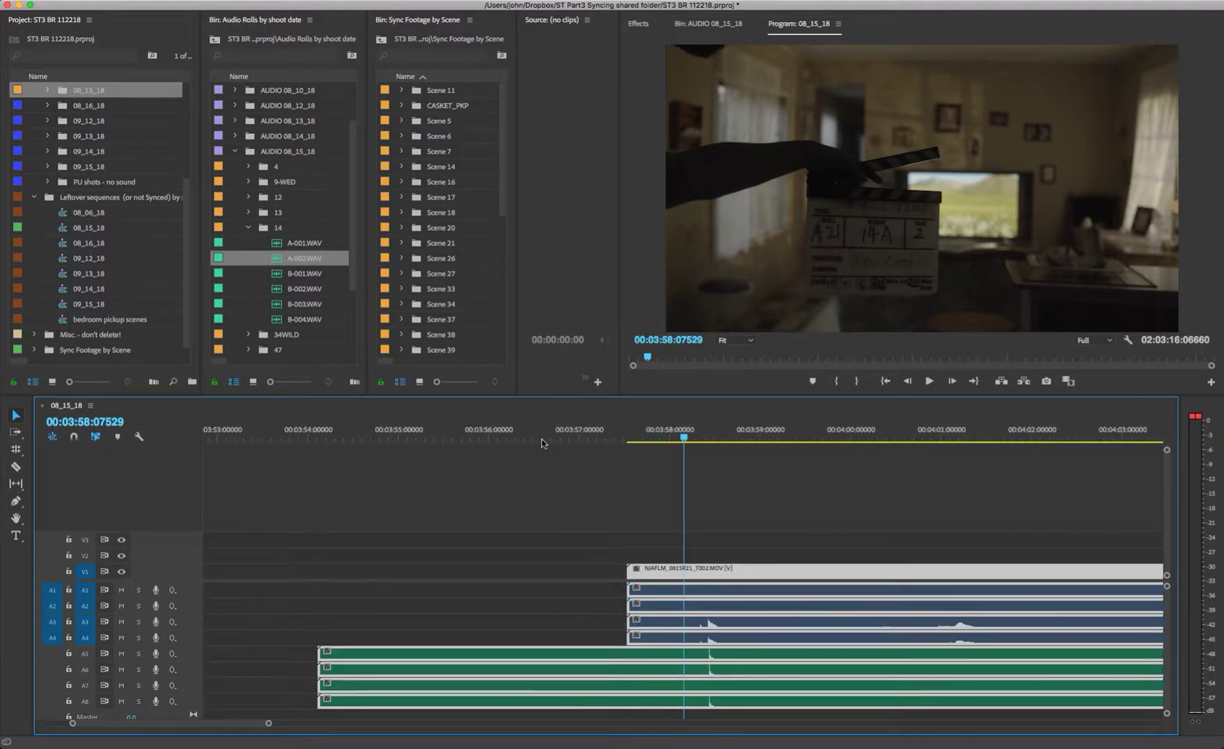
{"action": "left_click_drag", "start_coordinate": [689, 444], "coordinate": [707, 436]}
{"action": "key", "text": "equal"}
{"action": "key", "text": "equal"}
{"action": "key", "text": "equal"}
{"action": "key", "text": "equal"}
{"action": "key", "text": "equal"}
{"action": "key", "text": "equal"}
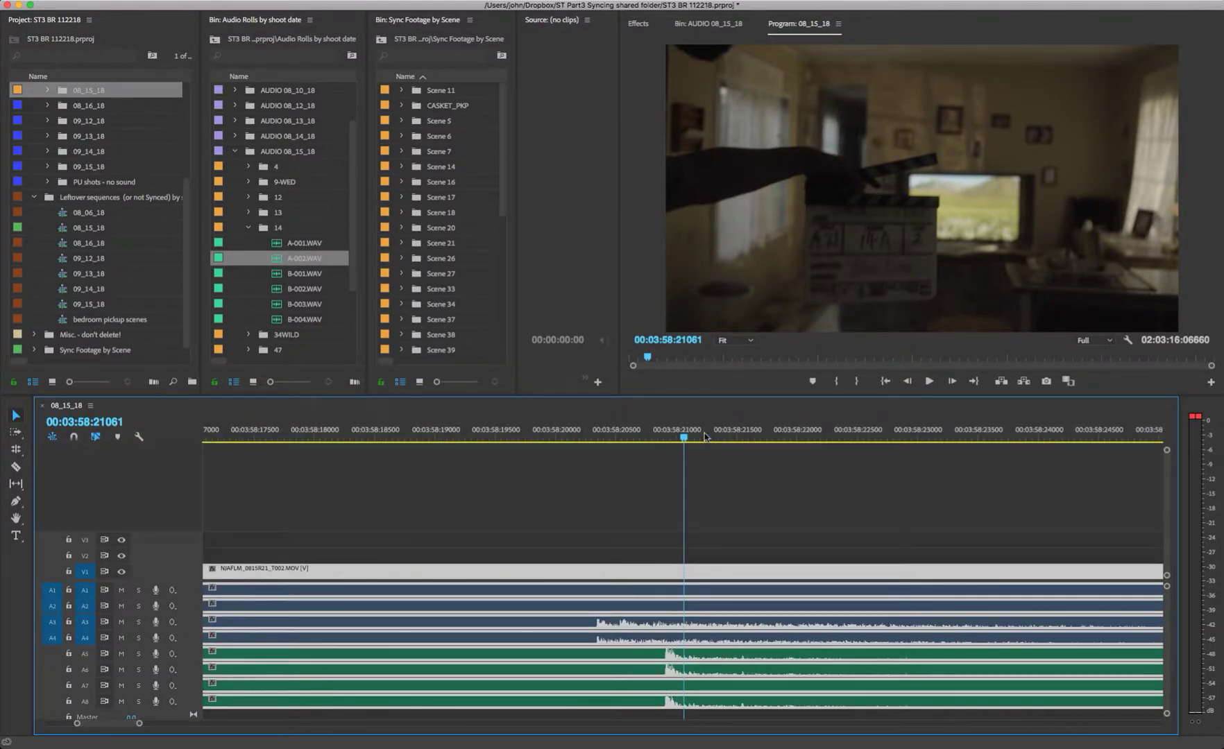
- Mute tracks A1 to A4 and play A-002.WAV's slate clap on its own from 00:03:58:18582
{"action": "left_click", "coordinate": [122, 590]}
{"action": "left_click", "coordinate": [121, 605]}
{"action": "left_click", "coordinate": [121, 622]}
{"action": "left_click", "coordinate": [122, 638]}
{"action": "left_click_drag", "start_coordinate": [485, 435], "coordinate": [385, 435]}
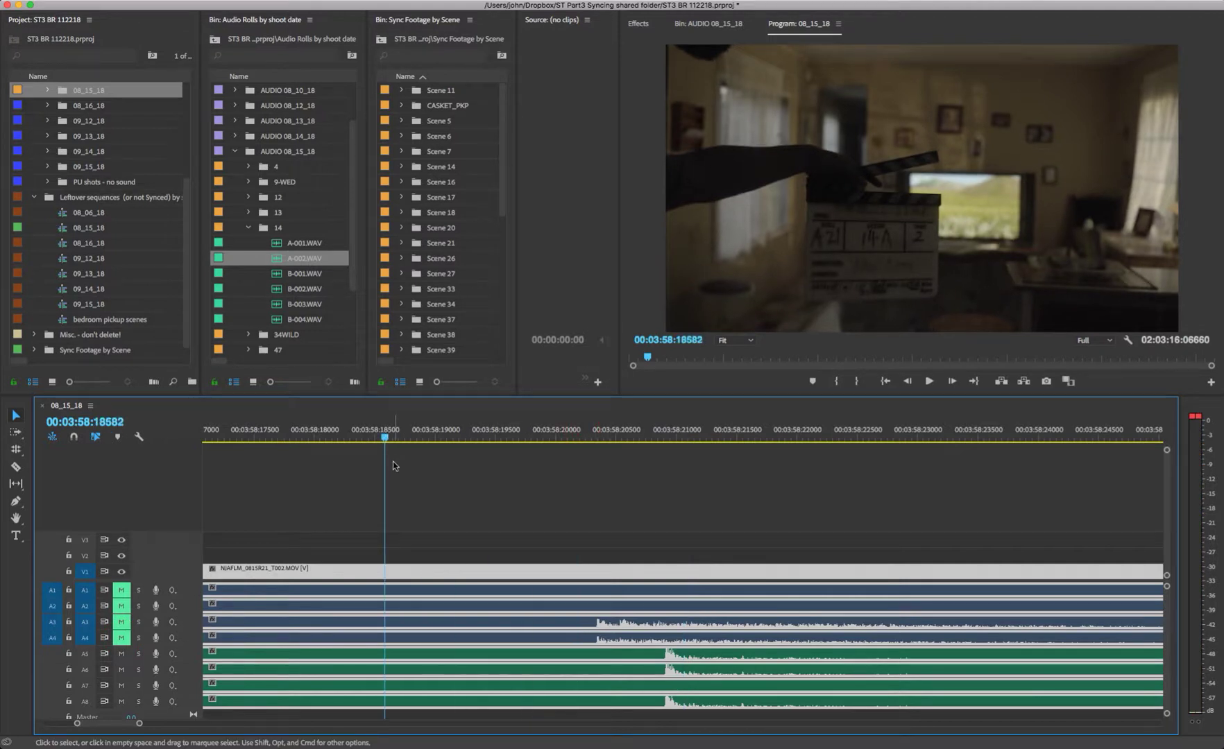
{"action": "key", "text": "space"}
{"action": "key", "text": "space"}
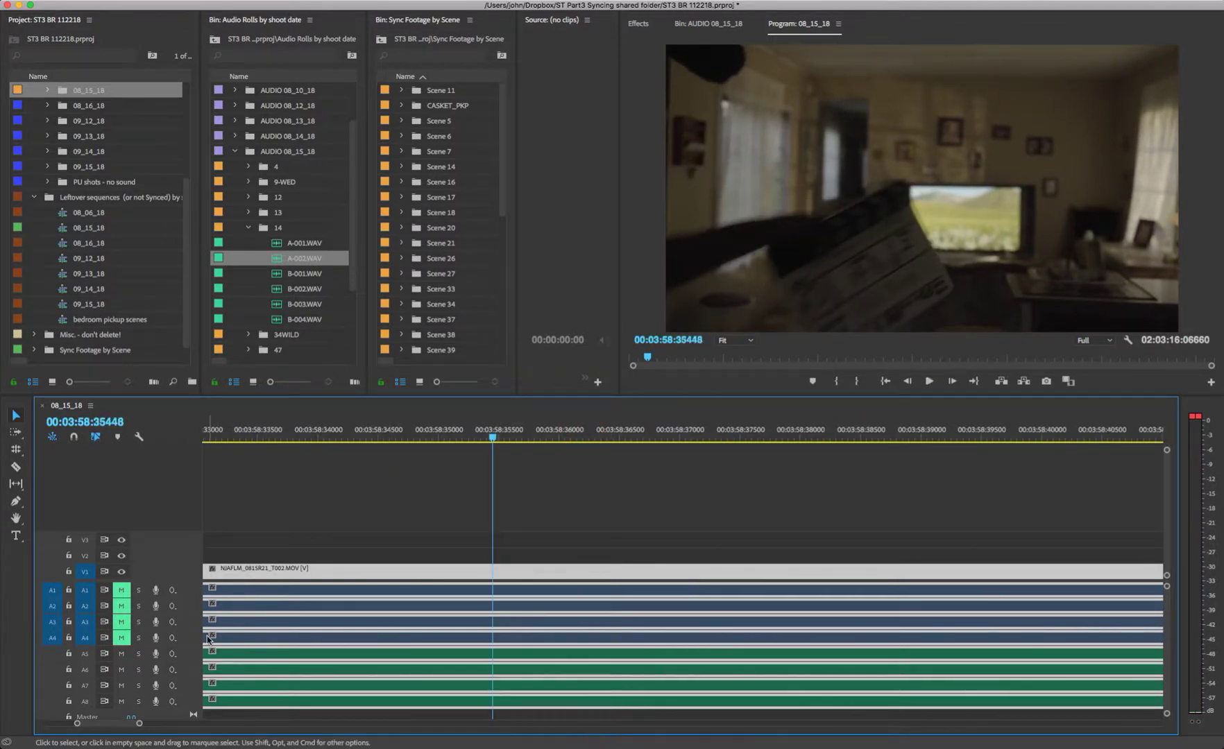
- Return the playhead to just before the slate clap at 00:03:58:18089 and unmute tracks A1 to A4
{"action": "key", "text": "minus"}
{"action": "key", "text": "minus"}
{"action": "key", "text": "minus"}
{"action": "key", "text": "minus"}
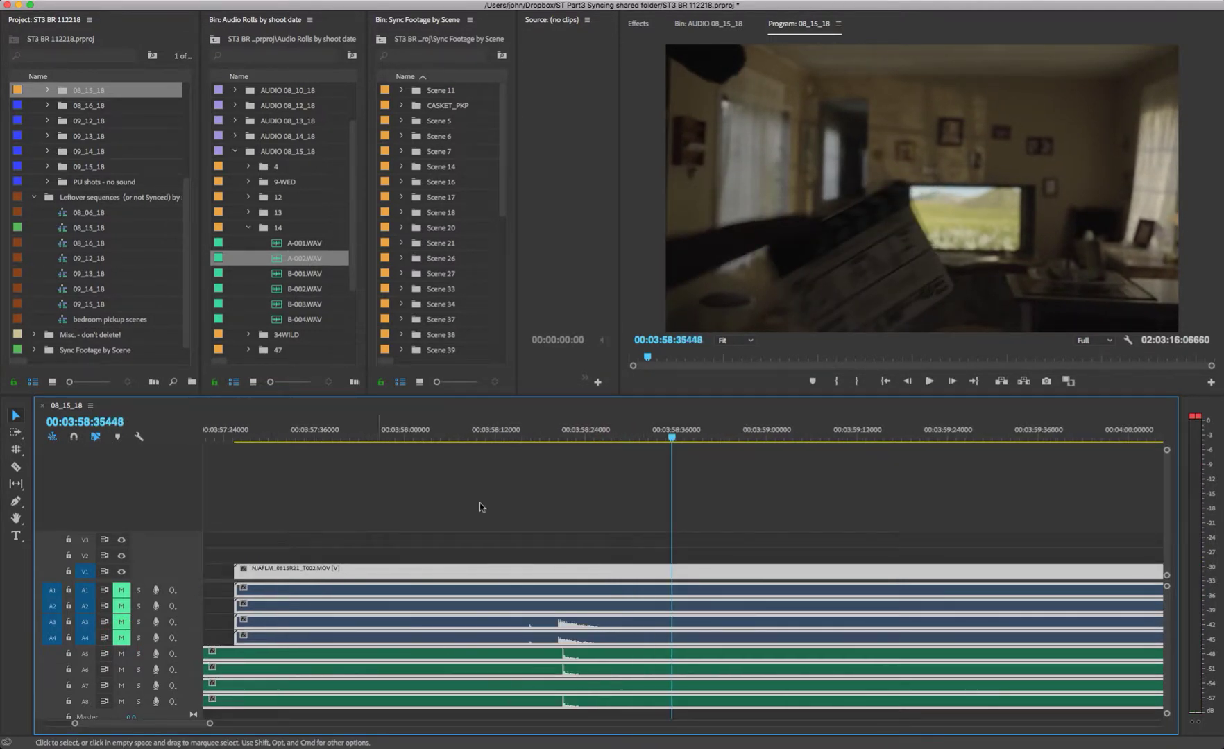
{"action": "left_click", "coordinate": [541, 435]}
{"action": "left_click", "coordinate": [121, 590]}
{"action": "left_click", "coordinate": [122, 606]}
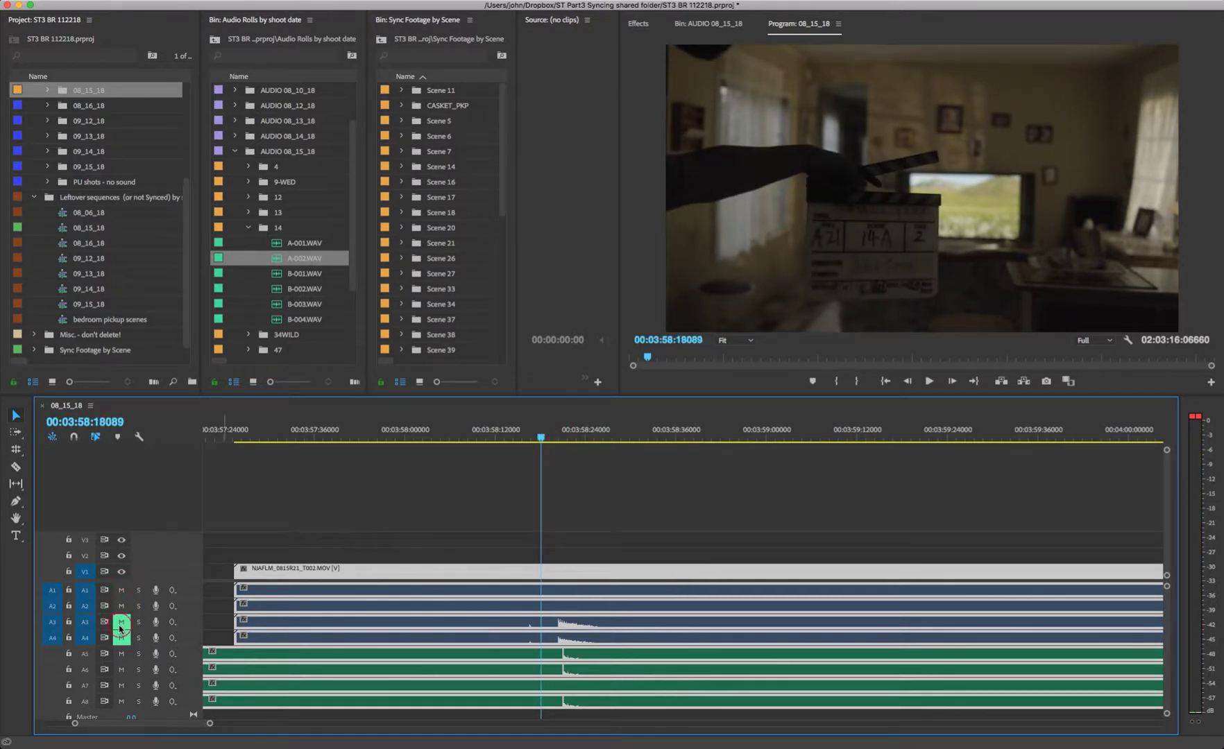
{"action": "left_click", "coordinate": [122, 621]}
{"action": "left_click", "coordinate": [121, 637]}
- Place the playhead just before T002's camera-audio clap at 00:03:58:20203 and examine its offset from A-002.WAV's clap at sample level
{"action": "left_click", "coordinate": [557, 435]}
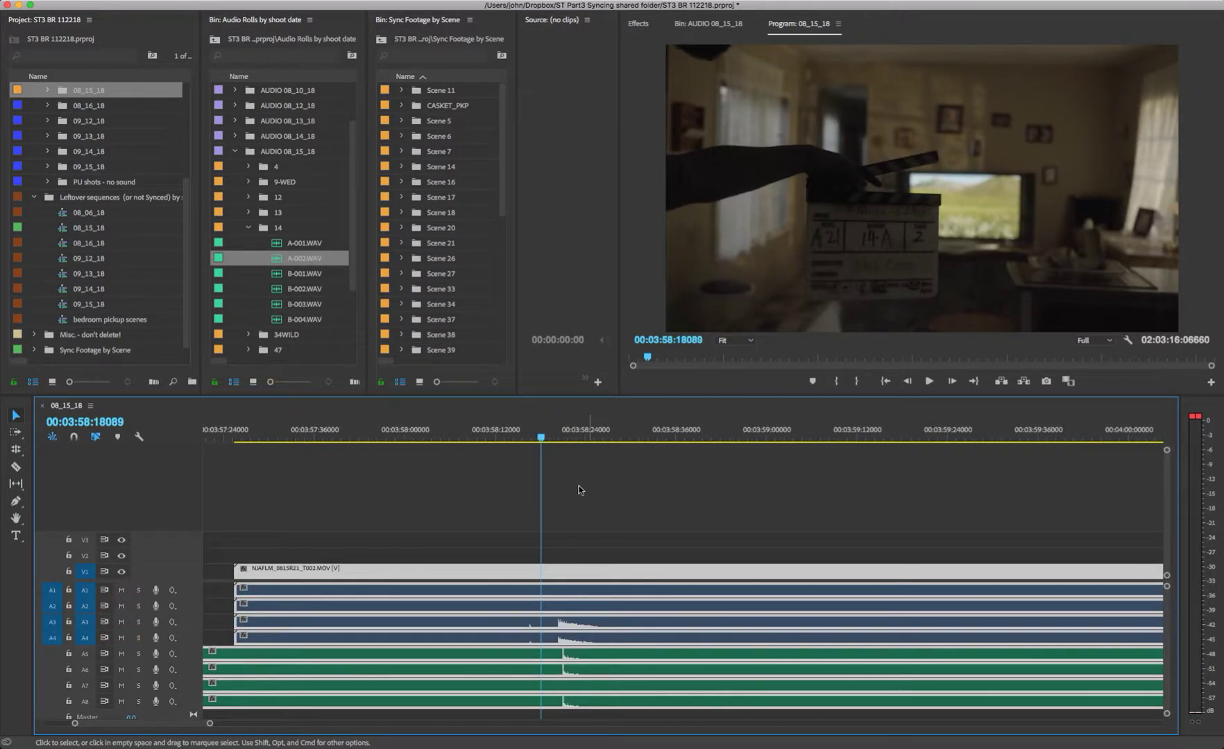
{"action": "left_click", "coordinate": [558, 430]}
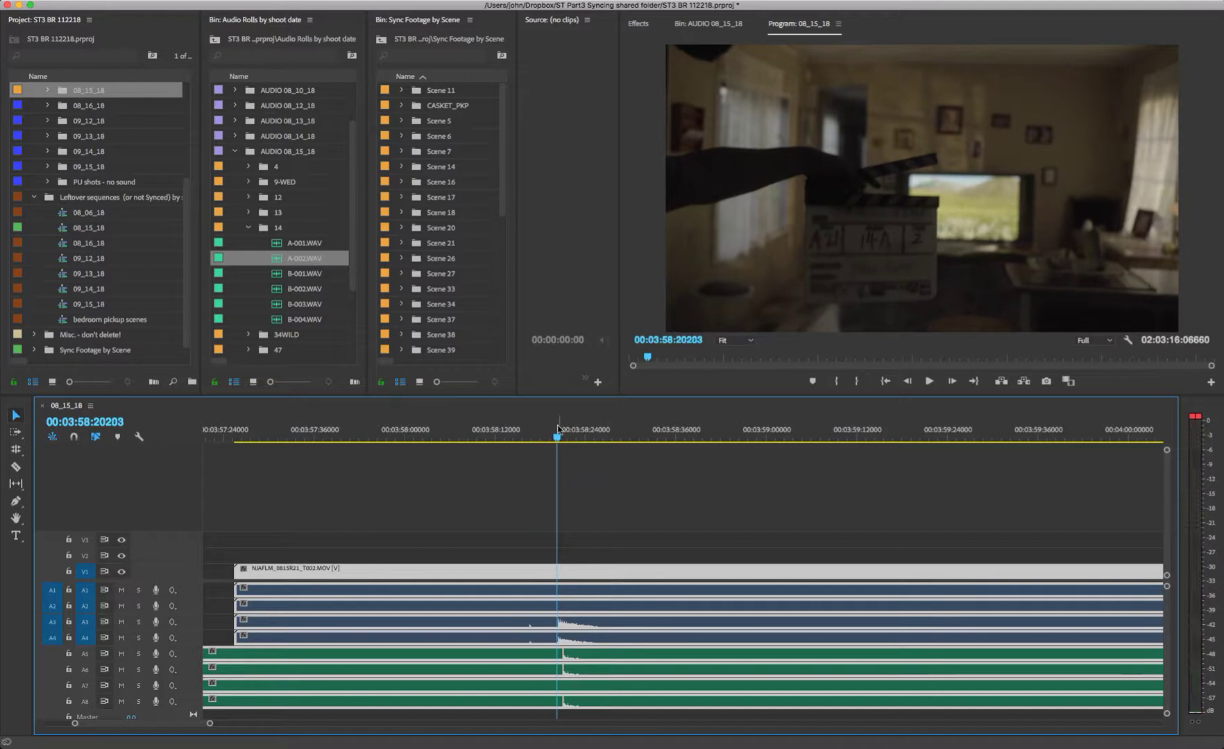
{"action": "key", "text": "="}
{"action": "key", "text": "="}
{"action": "key", "text": "="}
{"action": "key", "text": "="}
{"action": "key", "text": "="}
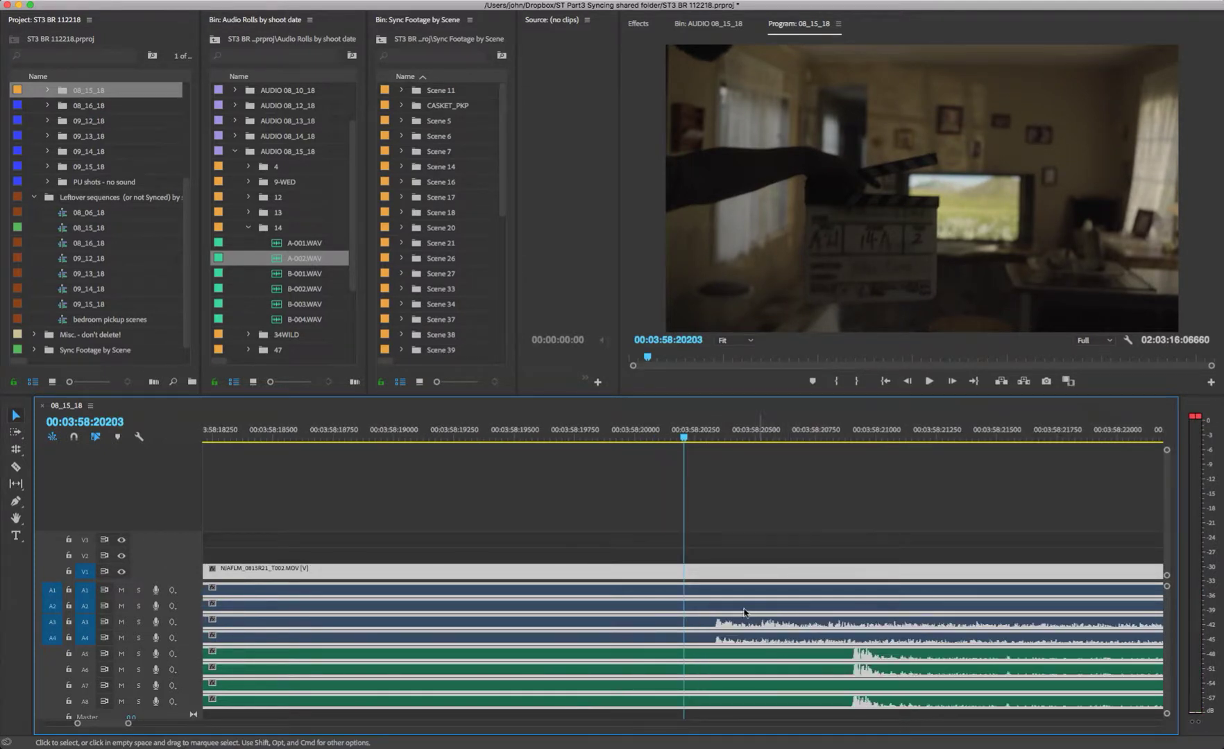
- Nudge the T002 clip by frame steps against A-002.WAV and return it to its starting position
{"action": "left_click", "coordinate": [741, 615]}
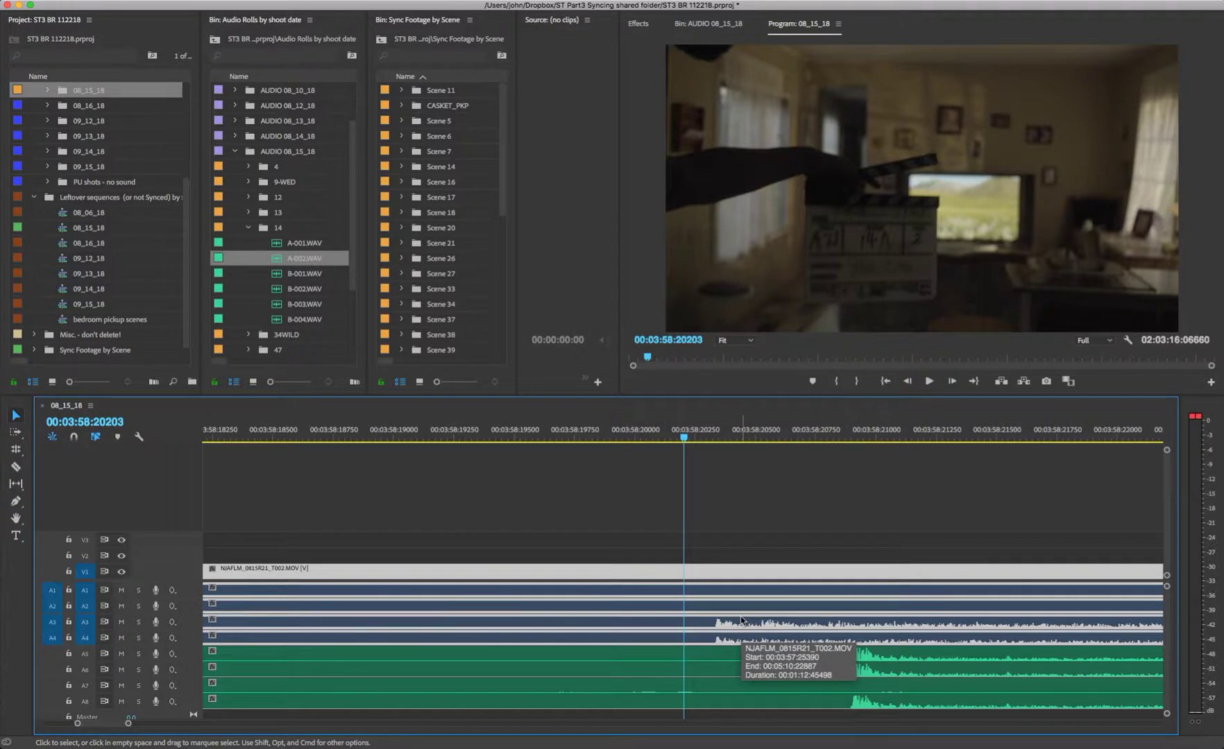
{"action": "key", "text": "super+Left"}
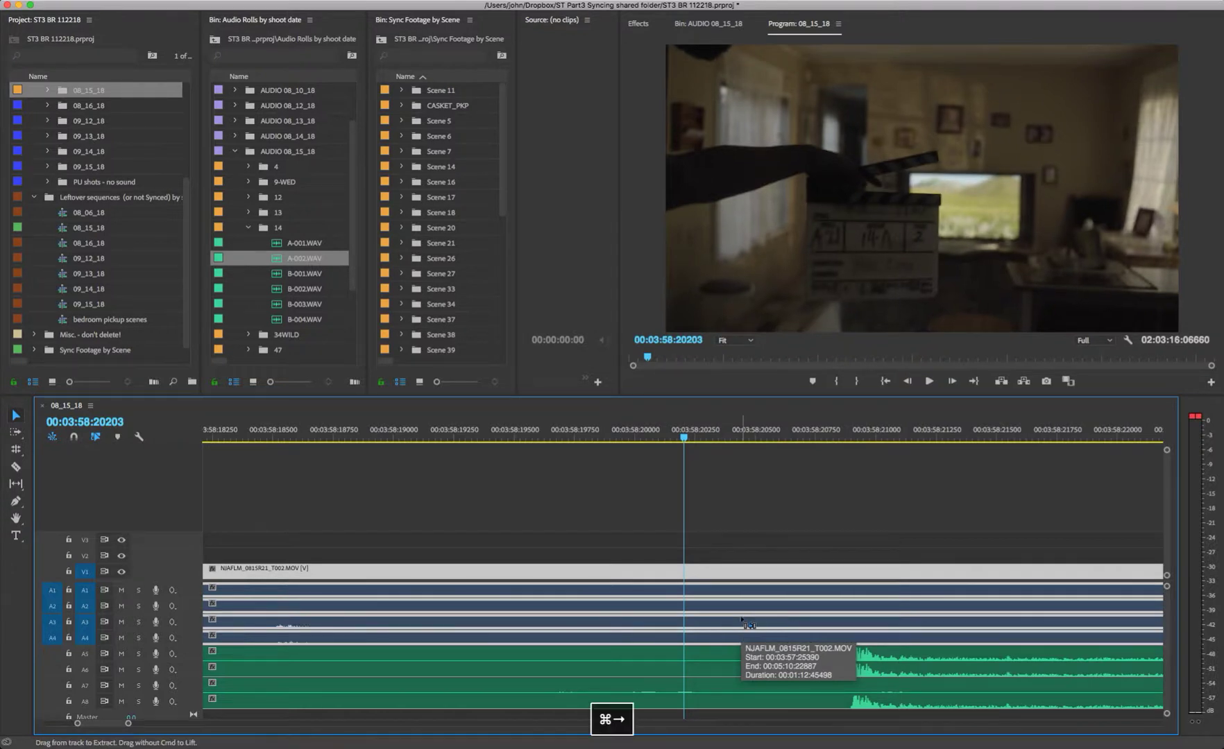
{"action": "key", "text": "super+Left"}
{"action": "key", "text": "super+Left"}
{"action": "key", "text": "super+Left"}
{"action": "key", "text": "super+Left"}
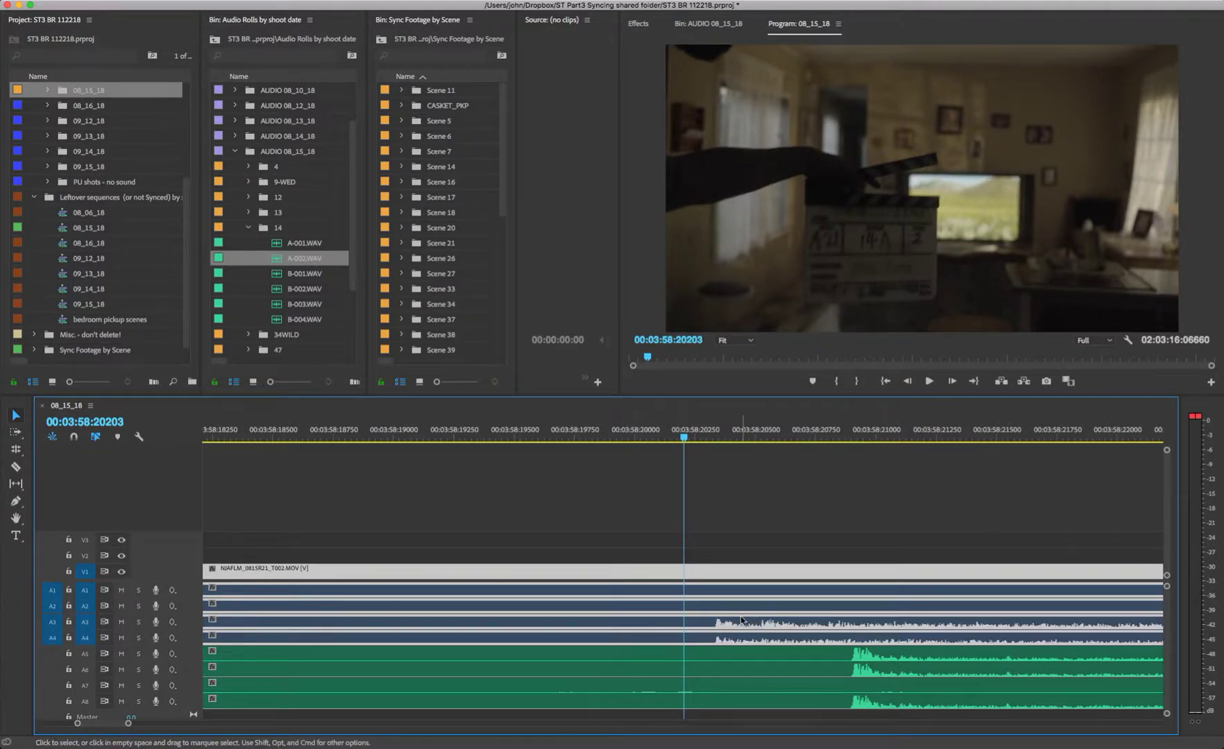
- Shift A-002.WAV earlier to line up its clap peak with T002's, and play back the clap to check the sync
{"action": "left_click_drag", "start_coordinate": [805, 661], "coordinate": [754, 660]}
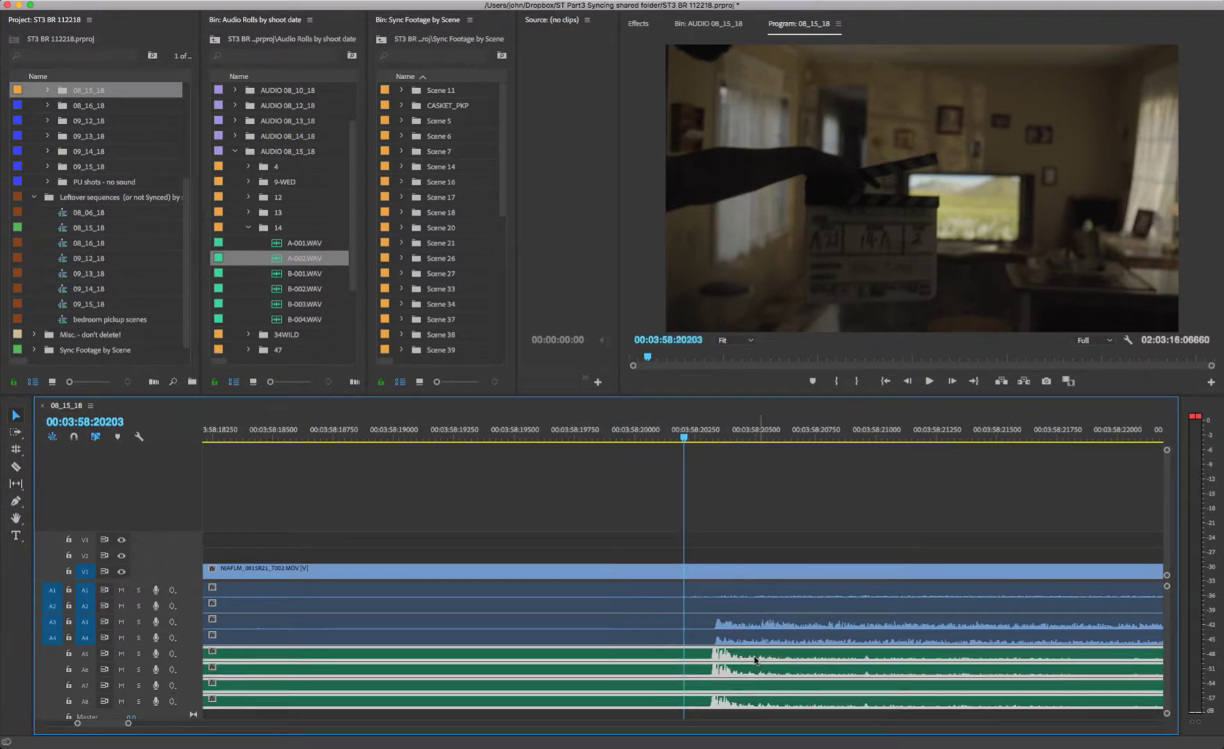
{"action": "key", "text": "super+Right"}
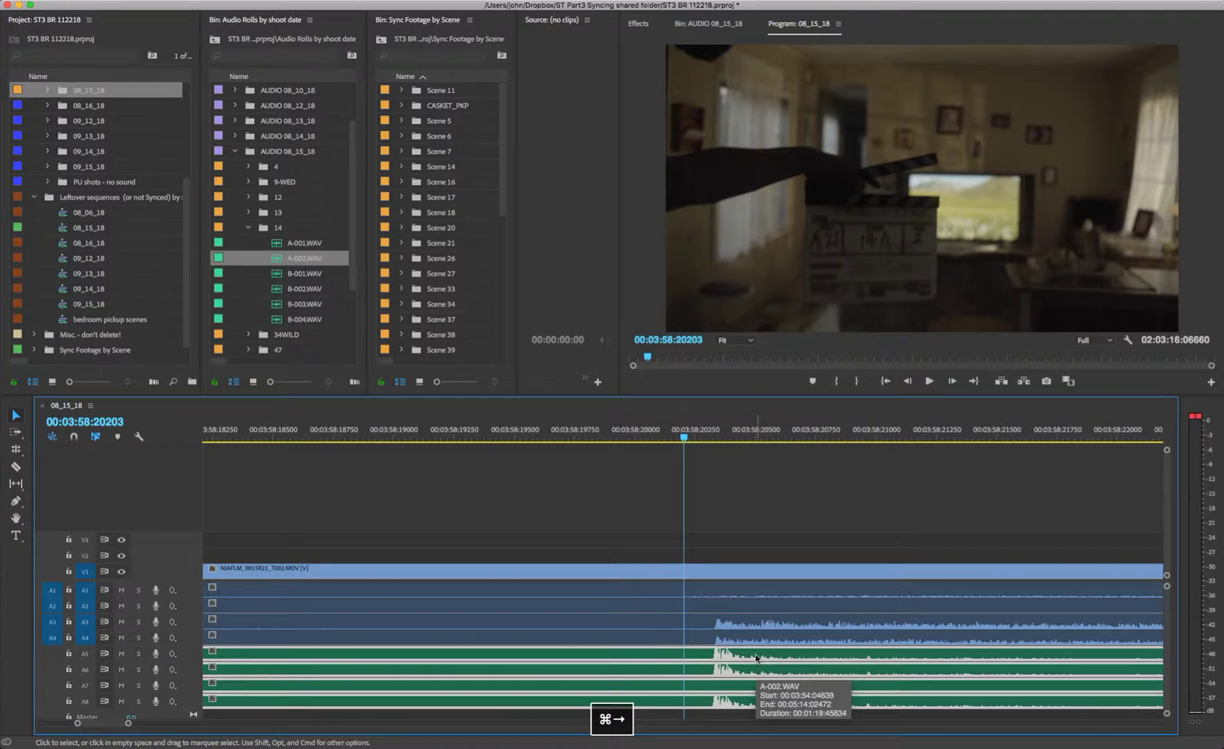
{"action": "left_click_drag", "start_coordinate": [639, 427], "coordinate": [449, 442]}
{"action": "key", "text": "space"}
{"action": "key", "text": "space"}
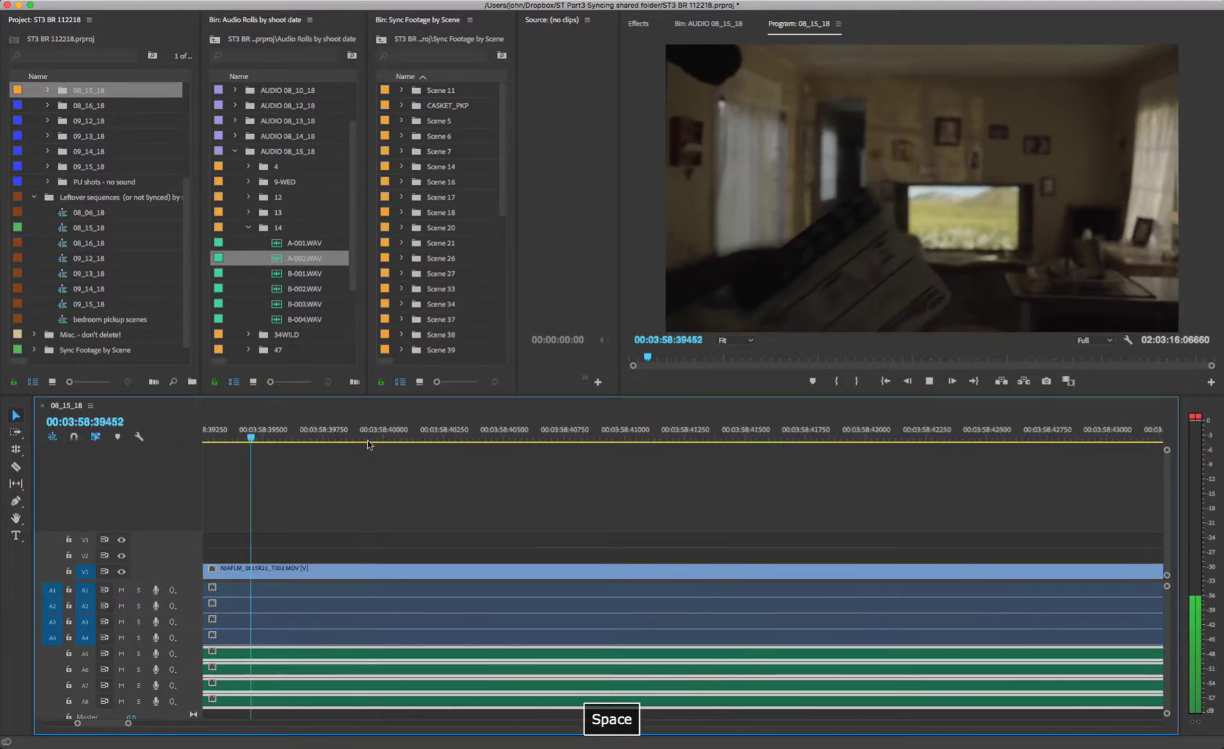
- Move the synced T002 clip and A-002.WAV together to just after the T001 pair
{"action": "key", "text": "backslash"}
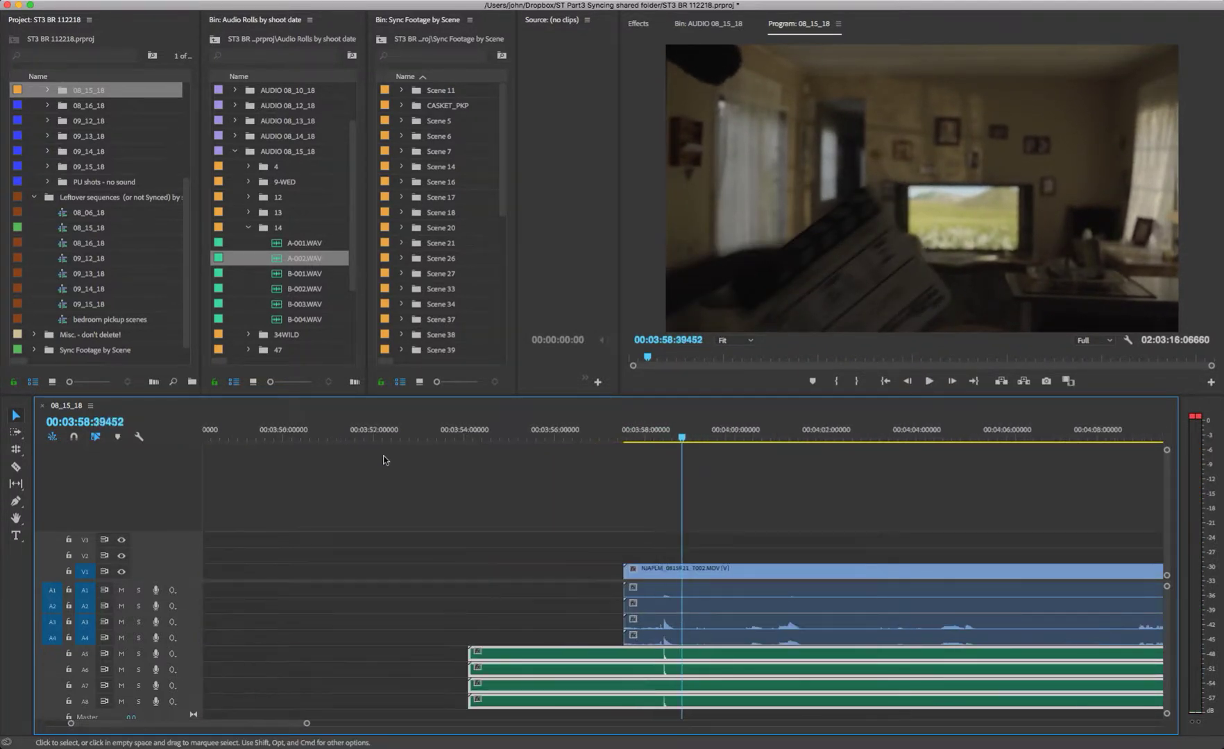
{"action": "left_click", "coordinate": [642, 567]}
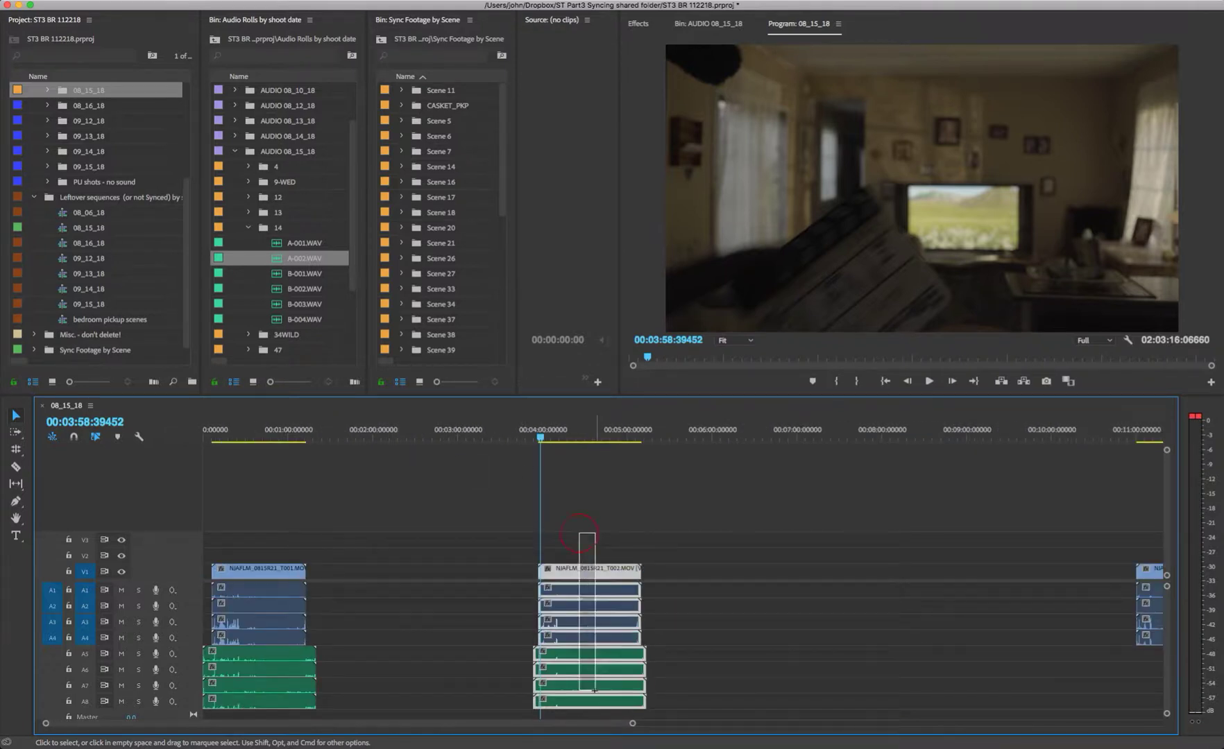
{"action": "left_click_drag", "start_coordinate": [642, 567], "coordinate": [447, 562]}
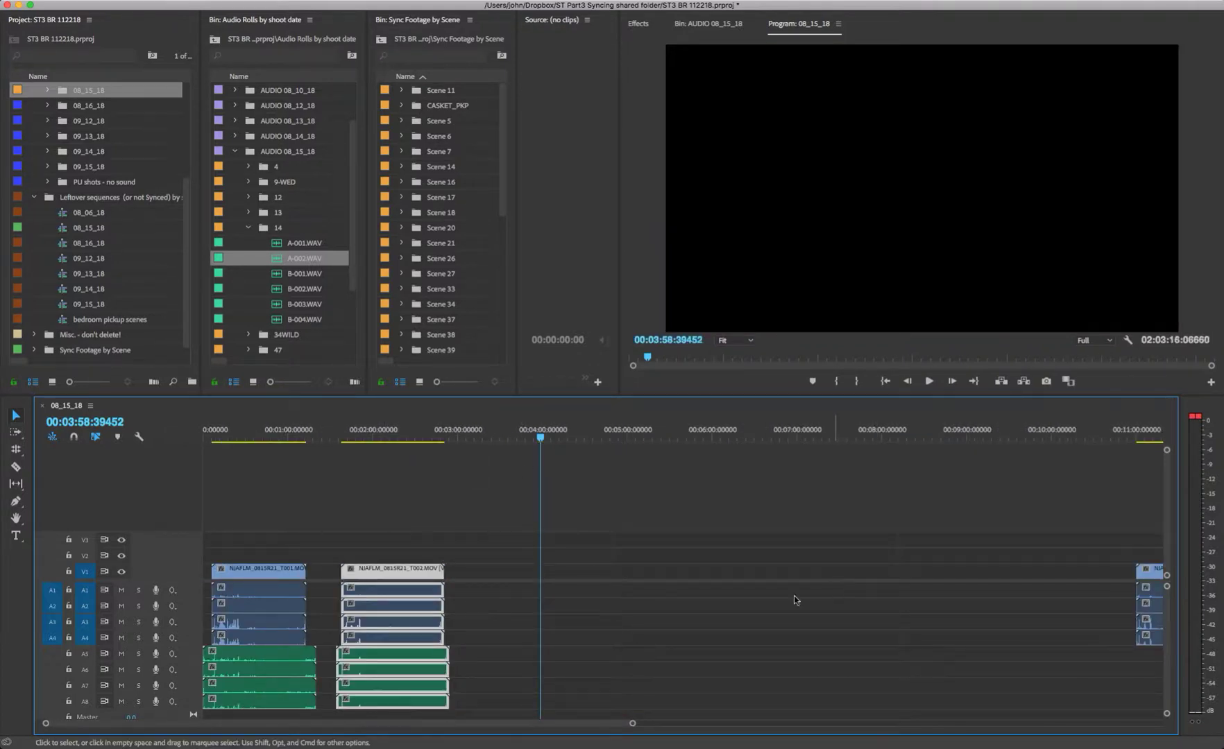
- Move the T003 clip earlier to start near 00:03:28, after T002, and place the playhead on its slate at 00:03:28:31091
{"action": "left_click_drag", "start_coordinate": [605, 724], "coordinate": [793, 723]}
{"action": "left_click_drag", "start_coordinate": [607, 564], "coordinate": [373, 565]}
{"action": "left_click_drag", "start_coordinate": [345, 441], "coordinate": [338, 443]}
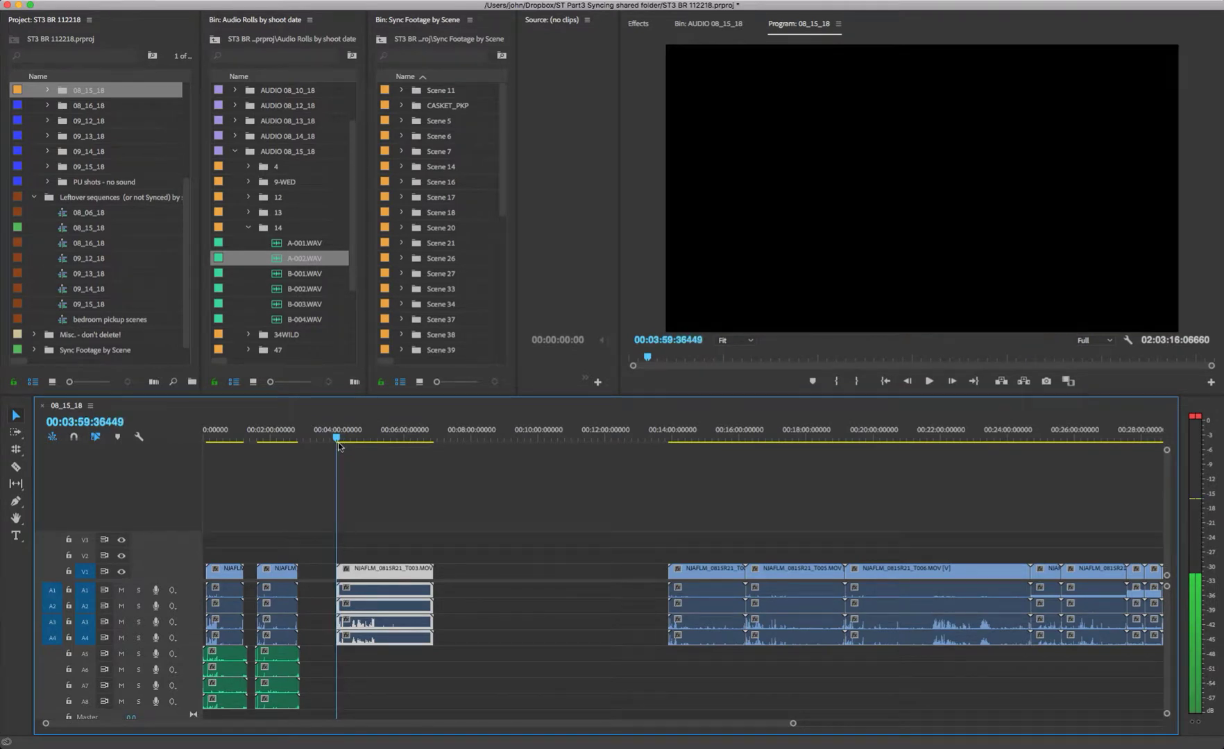
{"action": "key", "text": "="}
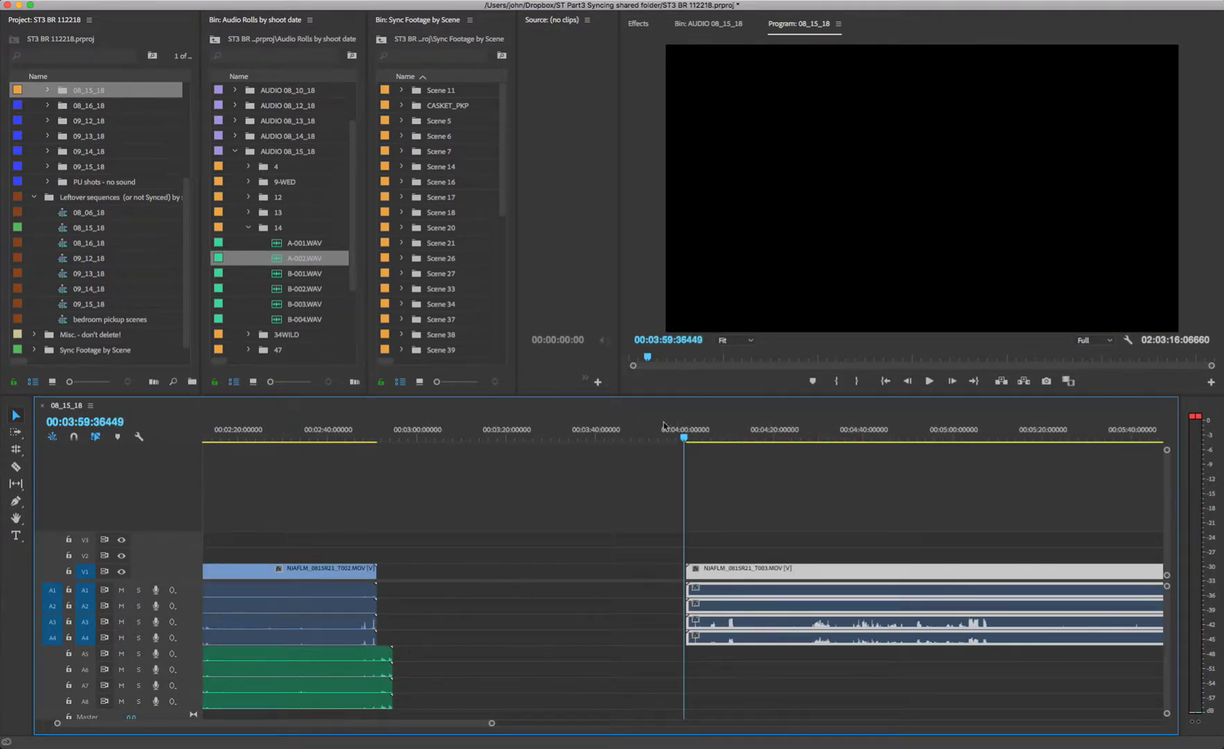
{"action": "left_click_drag", "start_coordinate": [681, 438], "coordinate": [690, 438]}
{"action": "left_click_drag", "start_coordinate": [778, 572], "coordinate": [635, 576]}
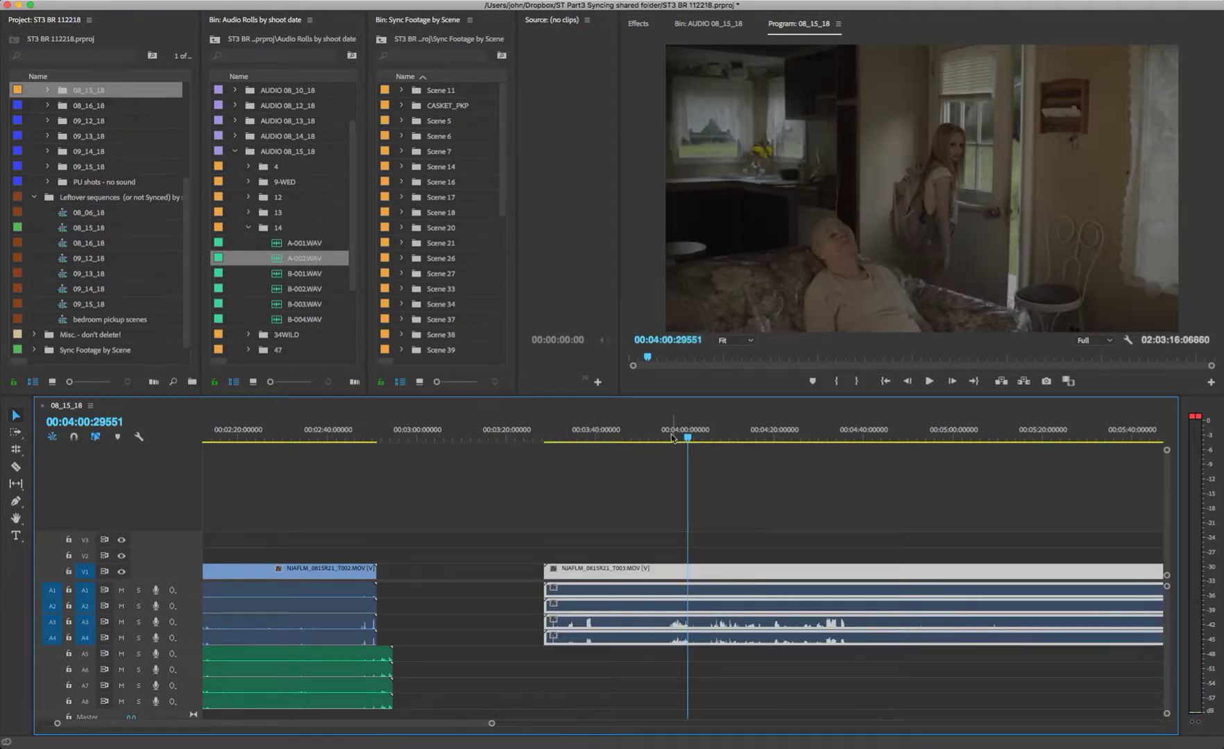
{"action": "left_click_drag", "start_coordinate": [672, 438], "coordinate": [545, 448]}
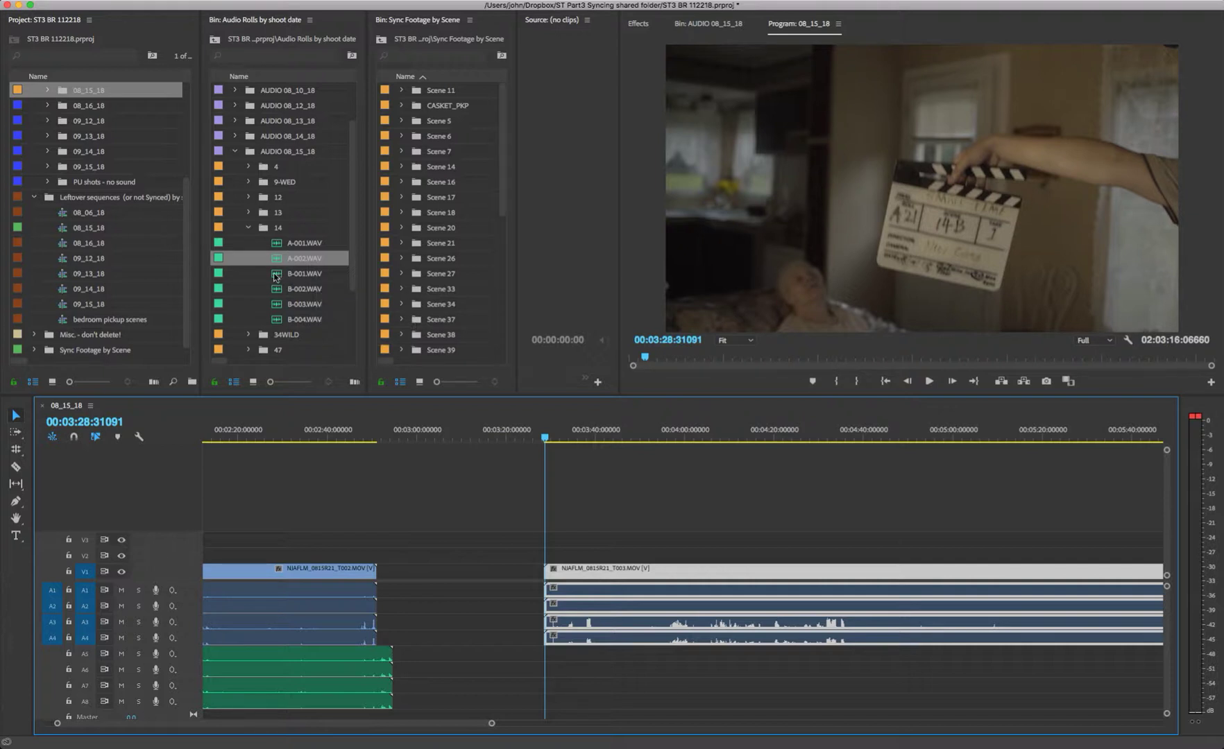
- Place B-001.WAV on tracks A5 to A8 under the T003 clip and synchronize the two by audio
{"action": "left_click_drag", "start_coordinate": [275, 277], "coordinate": [574, 668]}
{"action": "right_click", "coordinate": [575, 668]}
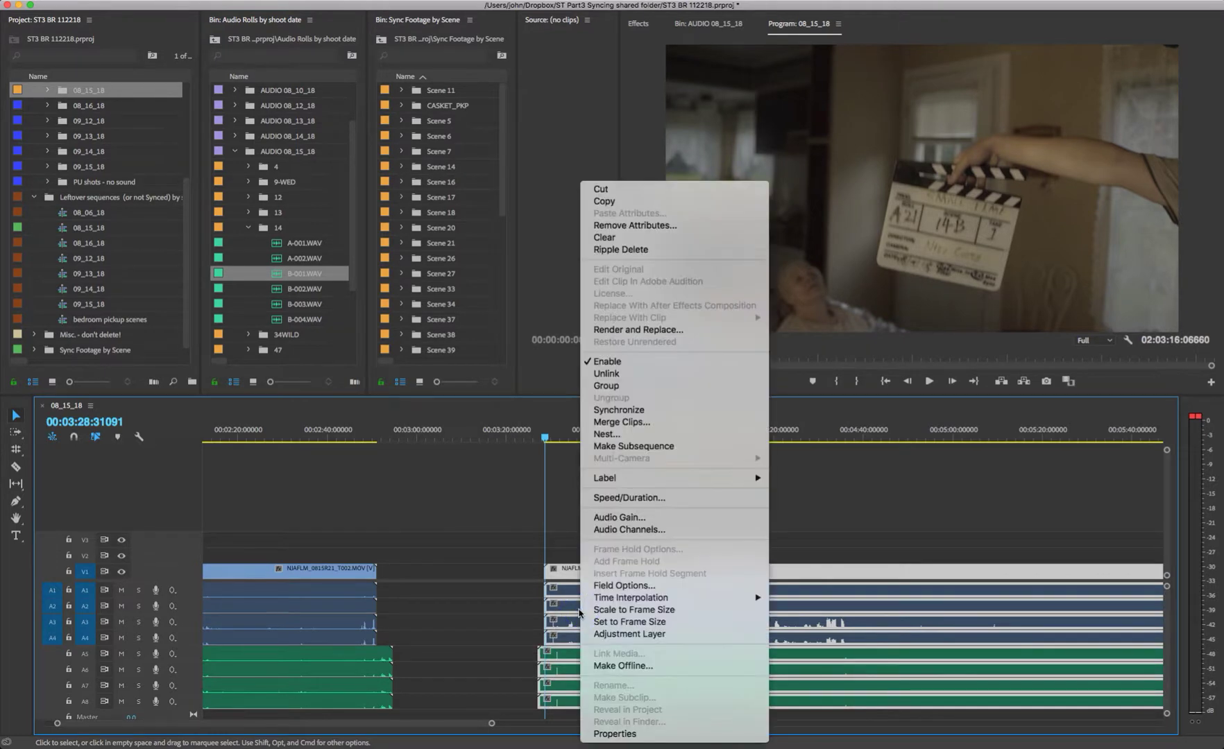
{"action": "left_click", "coordinate": [614, 400]}
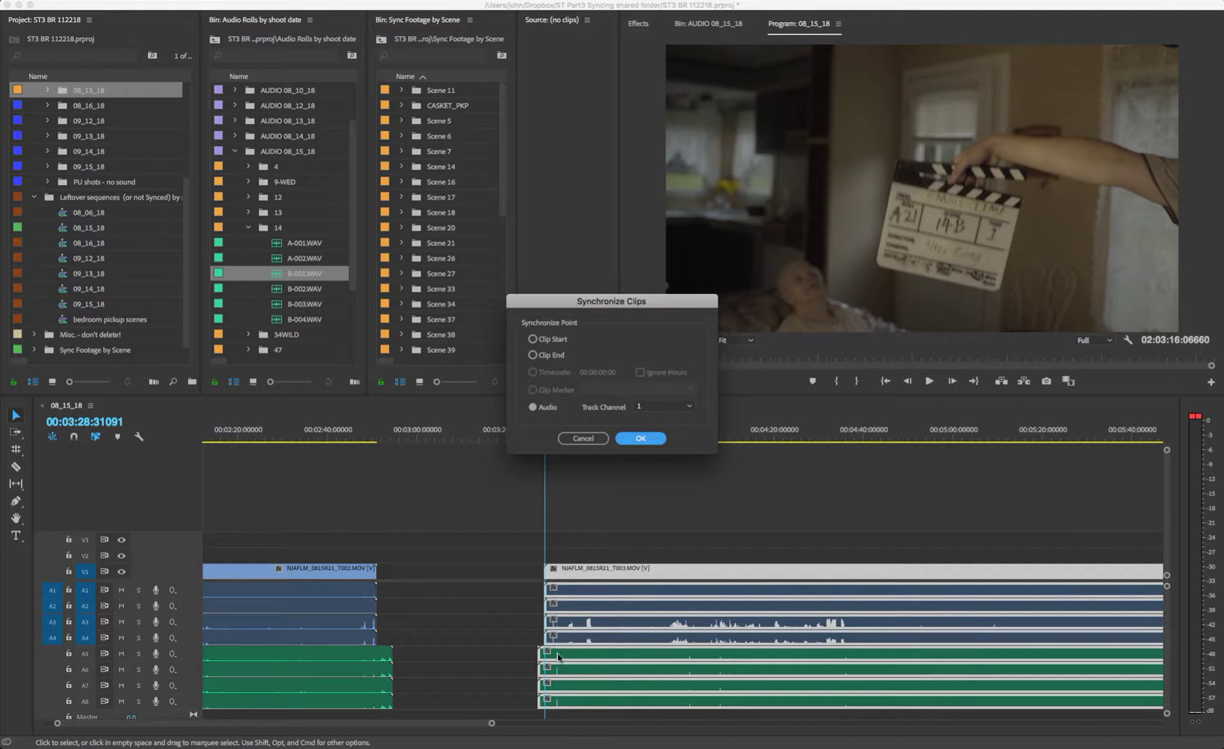
{"action": "left_click", "coordinate": [663, 406]}
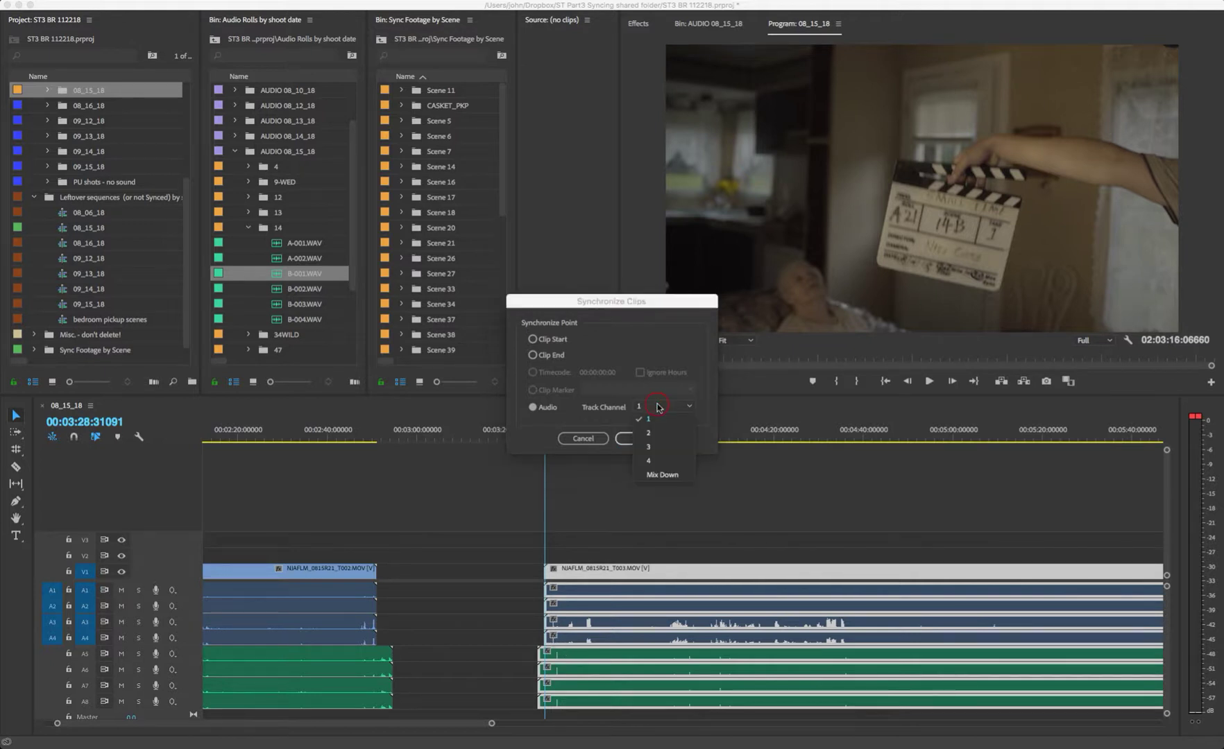
{"action": "left_click", "coordinate": [668, 466]}
{"action": "left_click", "coordinate": [640, 439]}
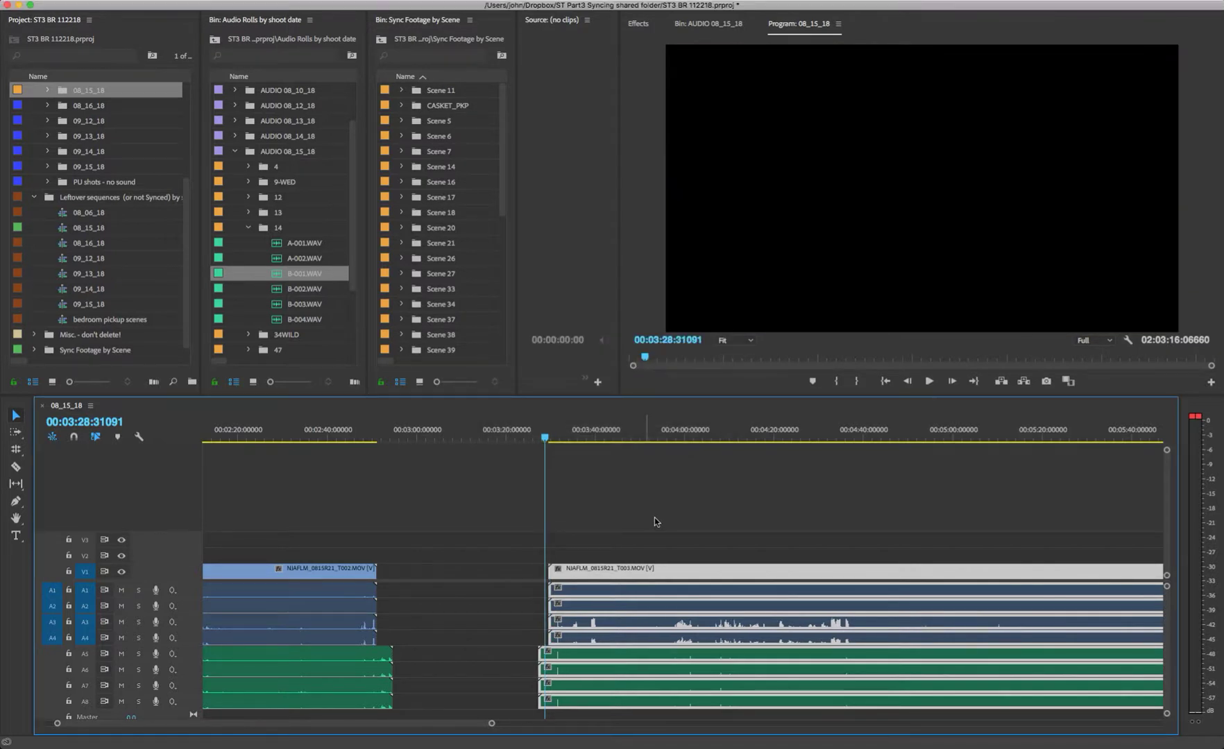
- Compare the slate clap peaks of T003 and B-001.WAV near 00:03:31:18530 at close range
{"action": "left_click_drag", "start_coordinate": [580, 437], "coordinate": [559, 441]}
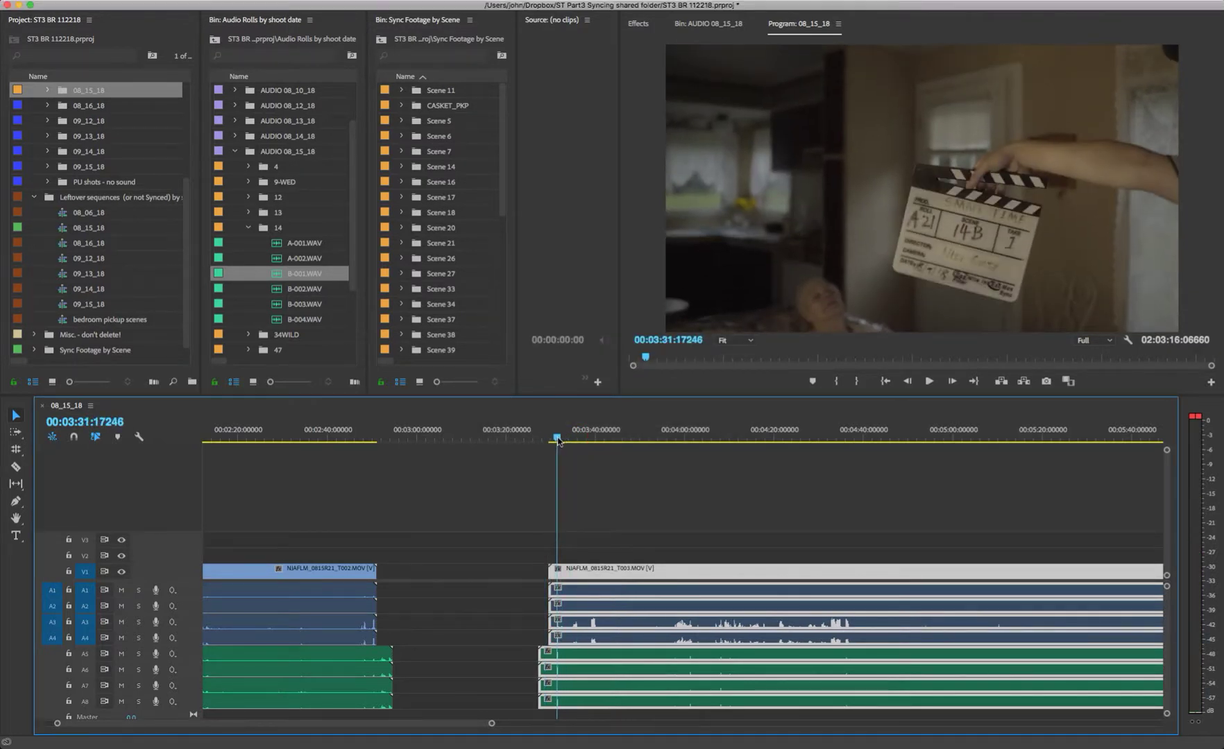
{"action": "key", "text": "="}
{"action": "key", "text": "="}
{"action": "key", "text": "="}
{"action": "key", "text": "="}
{"action": "key", "text": "="}
{"action": "key", "text": "="}
{"action": "key", "text": "="}
{"action": "key", "text": "="}
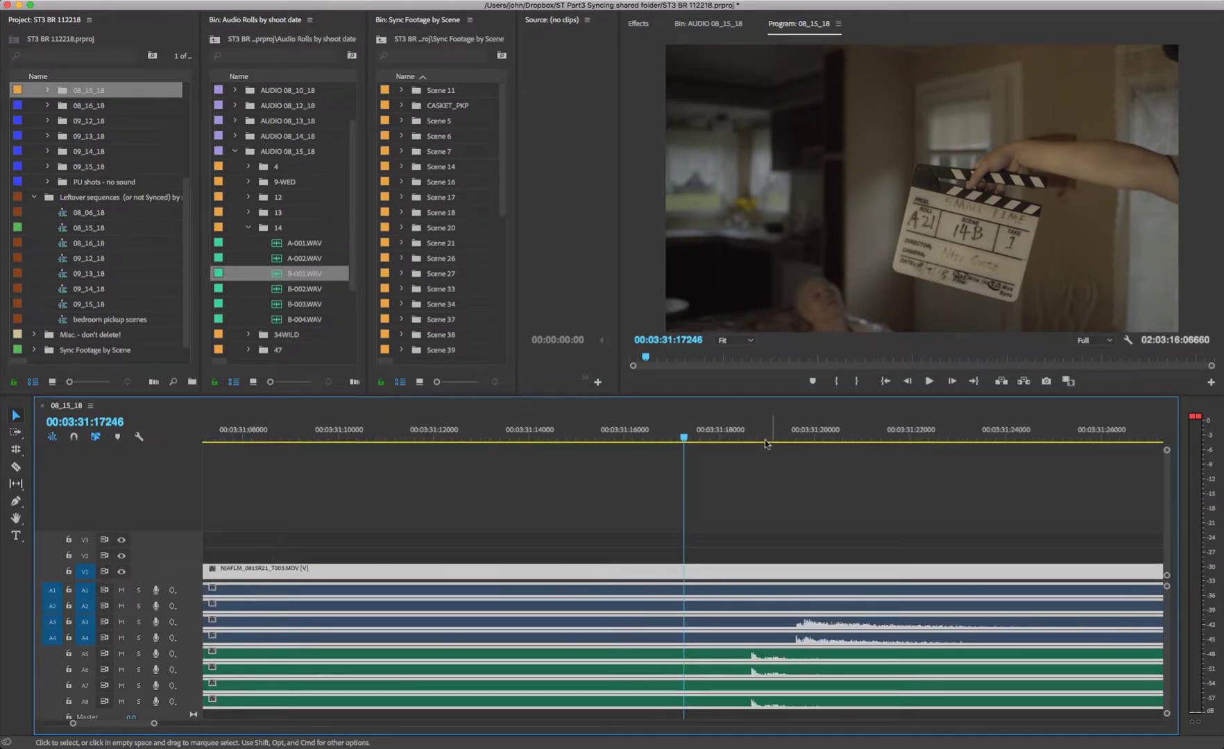
{"action": "left_click_drag", "start_coordinate": [767, 443], "coordinate": [750, 447]}
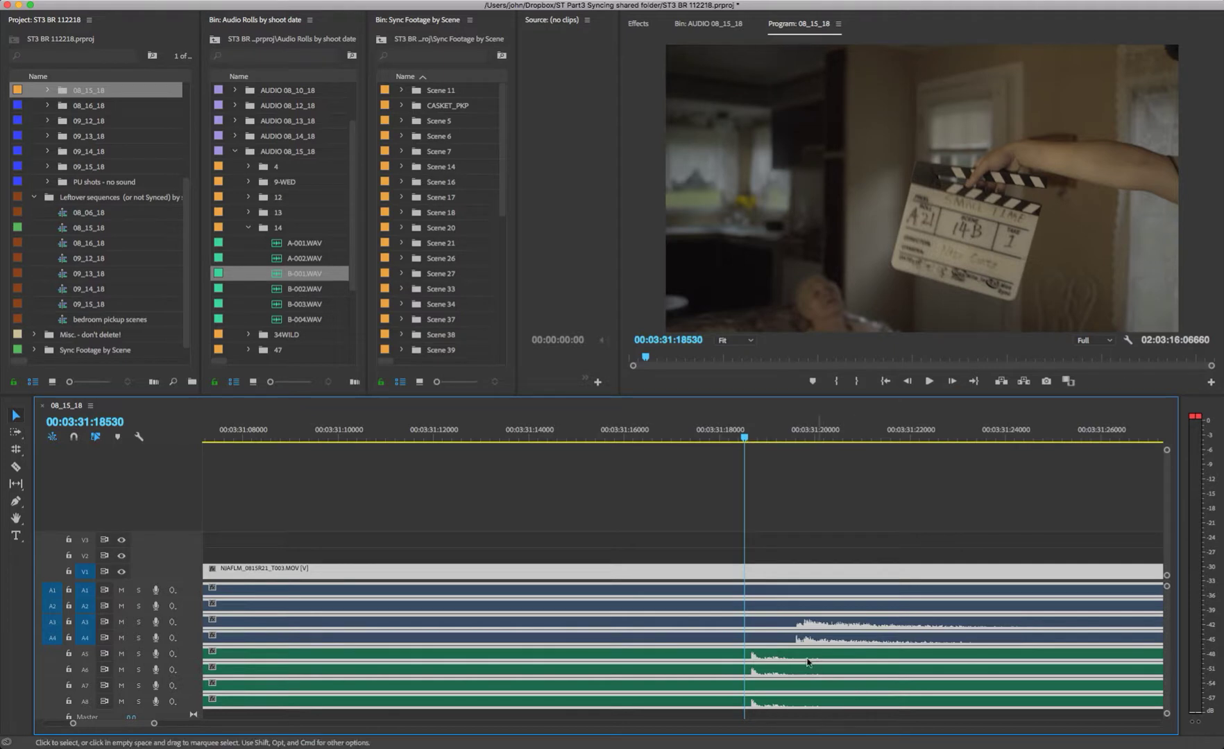
- Shift B-001.WAV to line up its clap peak with T003's camera-audio clap, and play back the clap
{"action": "left_click_drag", "start_coordinate": [774, 657], "coordinate": [826, 654]}
{"action": "left_click", "coordinate": [791, 538]}
{"action": "left_click", "coordinate": [785, 658]}
{"action": "left_click_drag", "start_coordinate": [787, 434], "coordinate": [341, 432]}
{"action": "key", "text": "space"}
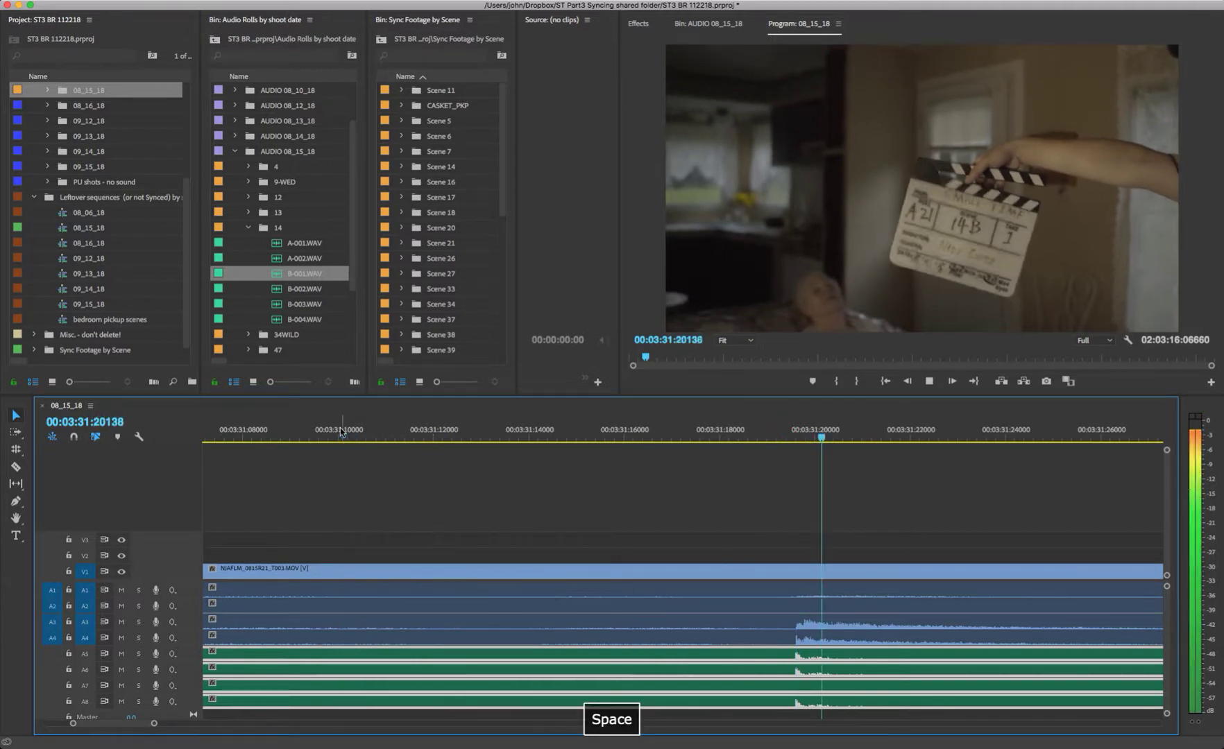
- Stop playback and move the synced T003 clip and B-001.WAV together slightly earlier, closer to T002
{"action": "scroll", "coordinate": [430, 511], "scroll_direction": "down", "scroll_amount": 5}
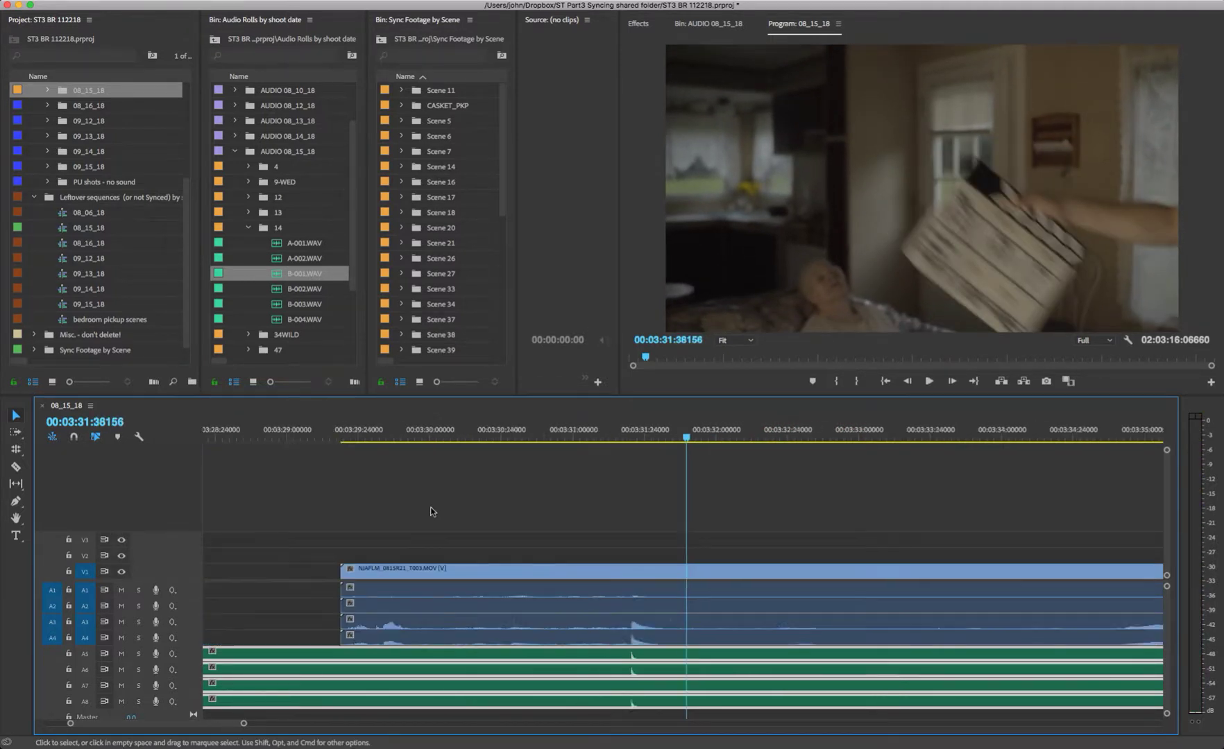
{"action": "scroll", "coordinate": [431, 511], "scroll_direction": "down", "scroll_amount": 3}
{"action": "key", "text": "minus"}
{"action": "key", "text": "minus"}
{"action": "key", "text": "minus"}
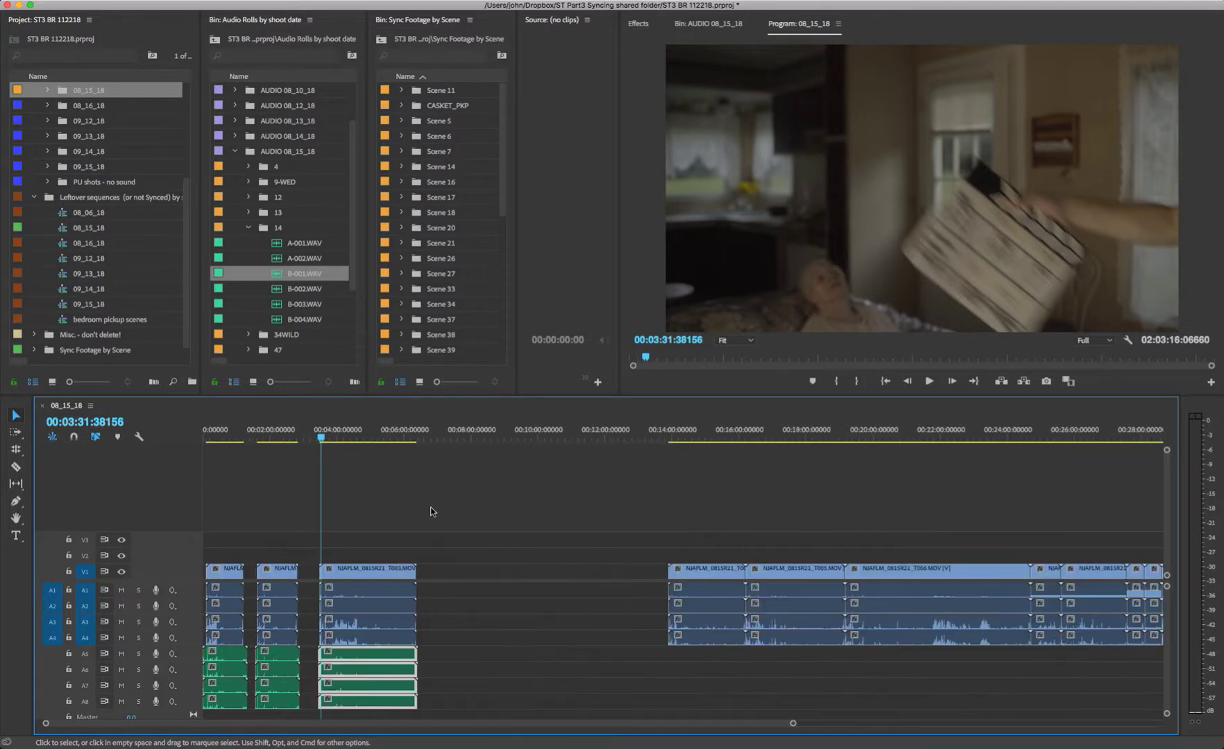
{"action": "left_click_drag", "start_coordinate": [378, 522], "coordinate": [361, 703]}
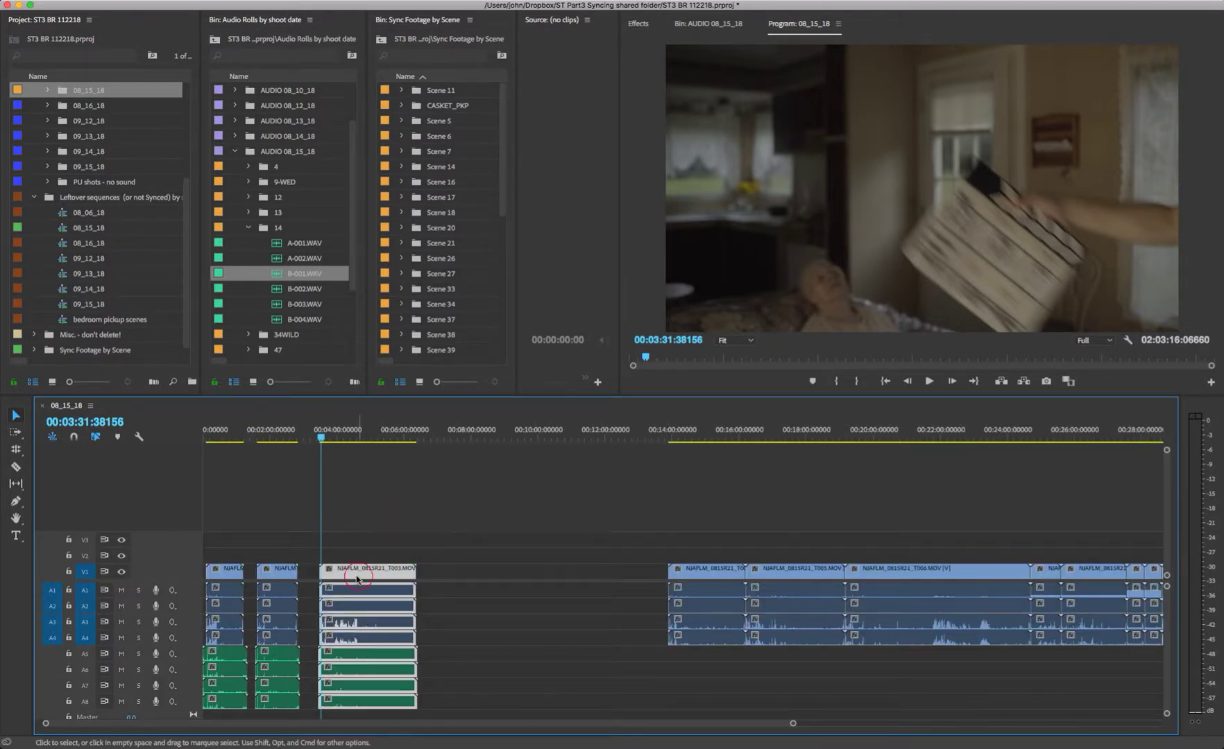
{"action": "left_click_drag", "start_coordinate": [360, 581], "coordinate": [357, 582]}
- Move the T004 clip earlier, leaving a gap before T005, and give it the Rose label
{"action": "mouse_move", "coordinate": [794, 724]}
{"action": "left_mouse_down"}
{"action": "mouse_move", "coordinate": [1160, 726]}
{"action": "mouse_move", "coordinate": [918, 716]}
{"action": "mouse_move", "coordinate": [995, 717]}
{"action": "left_mouse_up"}
{"action": "left_click_drag", "start_coordinate": [843, 573], "coordinate": [704, 578]}
{"action": "right_click", "coordinate": [719, 576]}
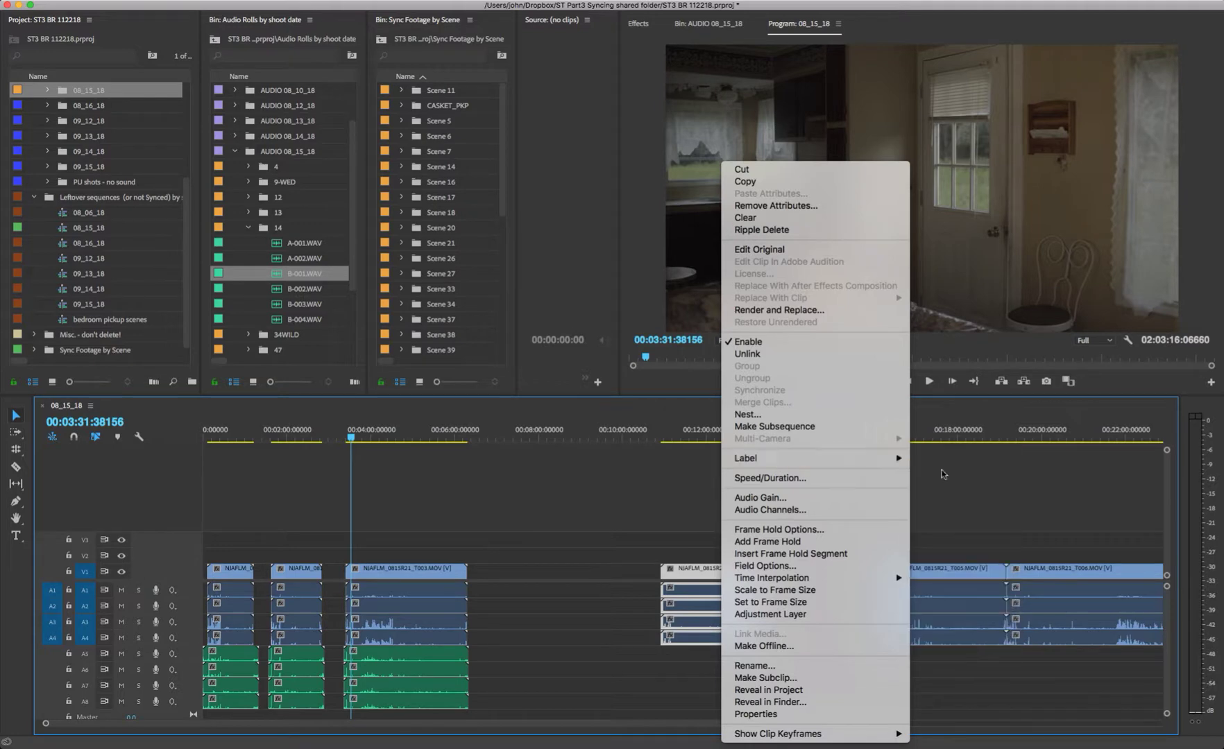
{"action": "mouse_move", "coordinate": [757, 456]}
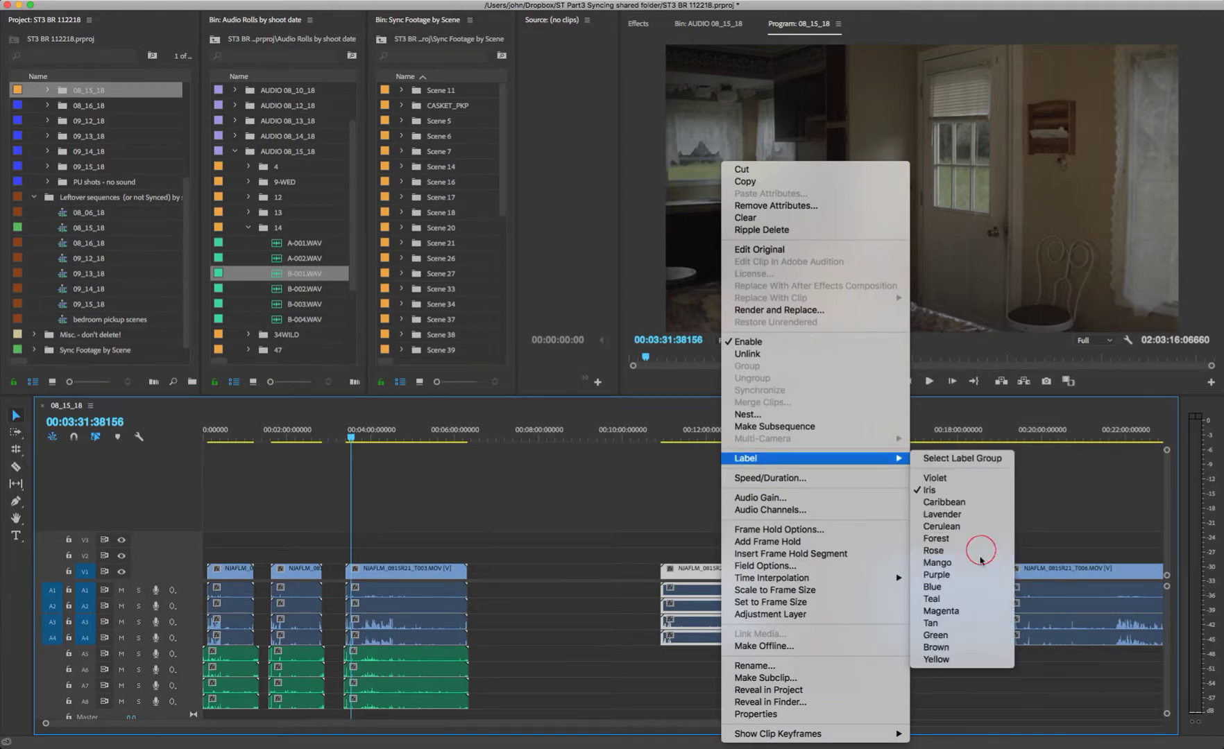
{"action": "left_click", "coordinate": [977, 553]}
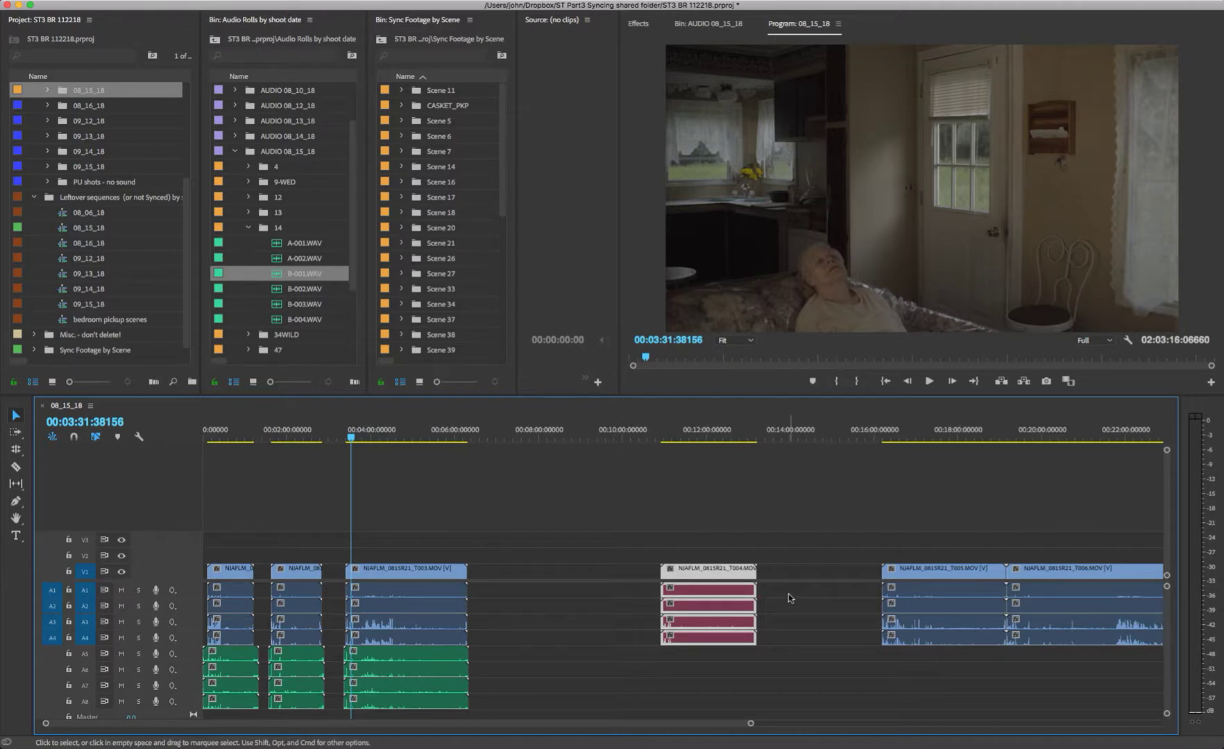
- Add a text layer on V2 spanning the T004 clip and place the playhead over it at 00:11:42:28736
{"action": "left_click", "coordinate": [333, 1]}
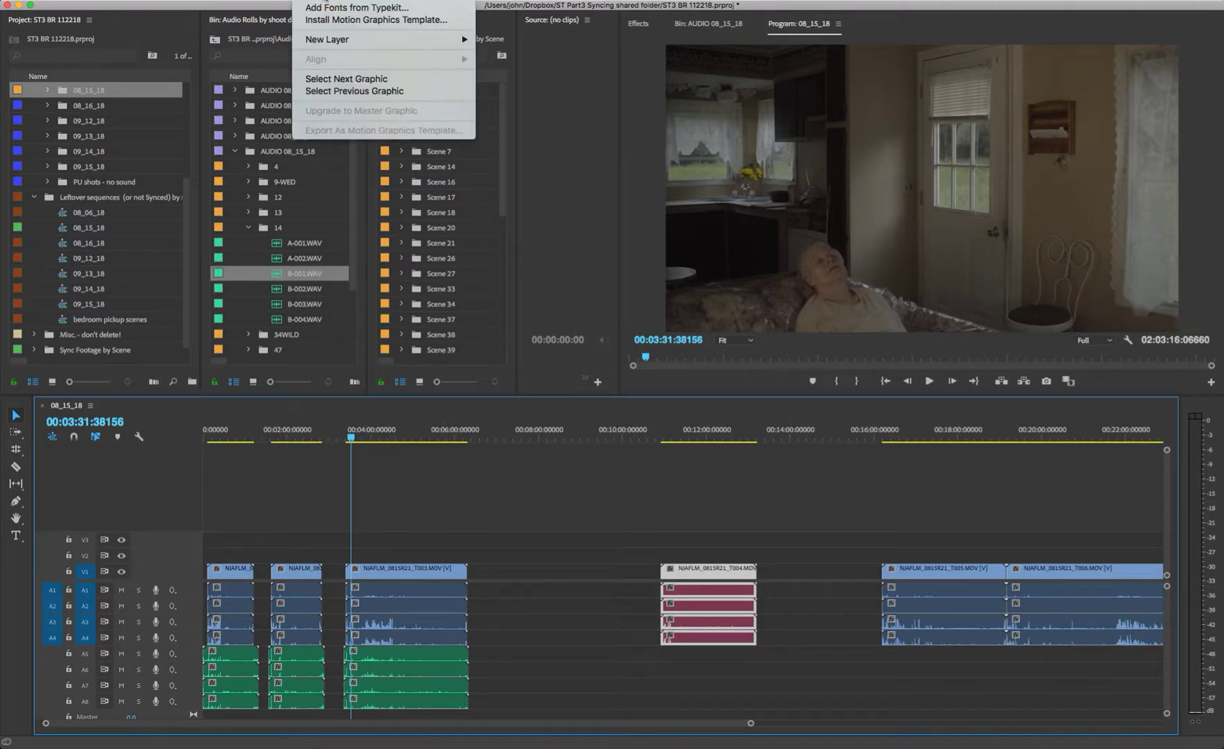
{"action": "mouse_move", "coordinate": [333, 41]}
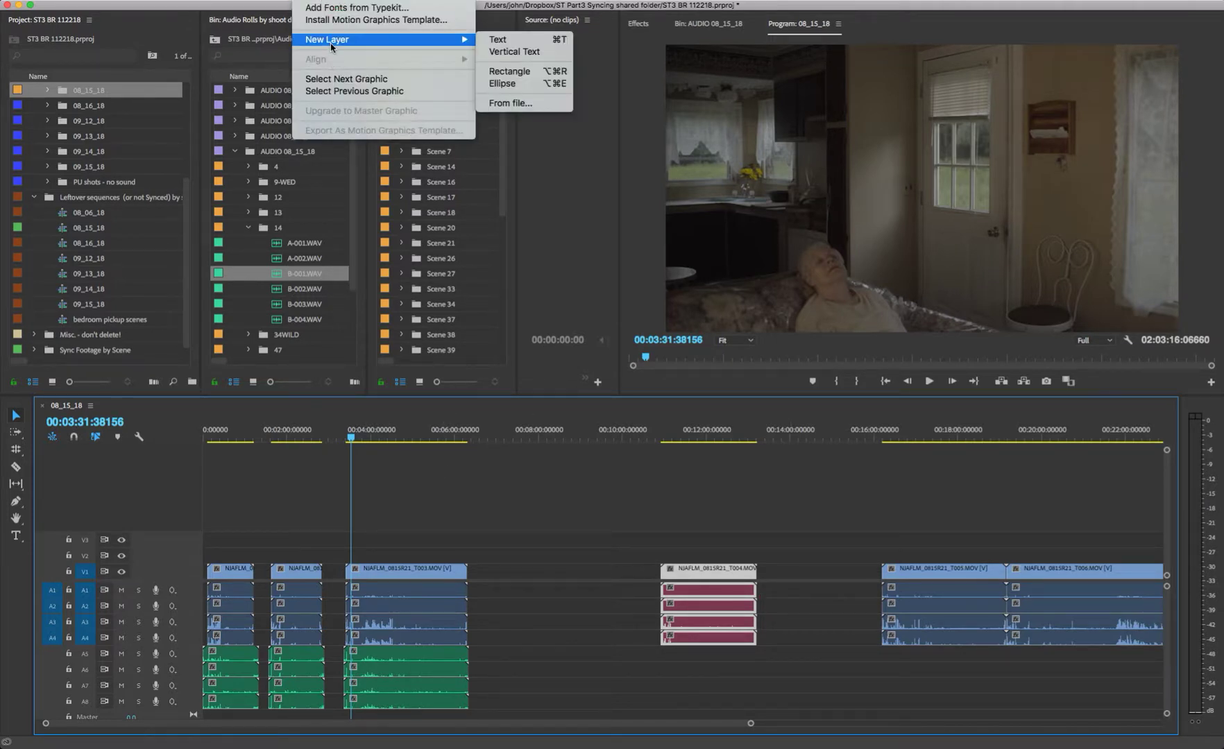
{"action": "left_click", "coordinate": [525, 41]}
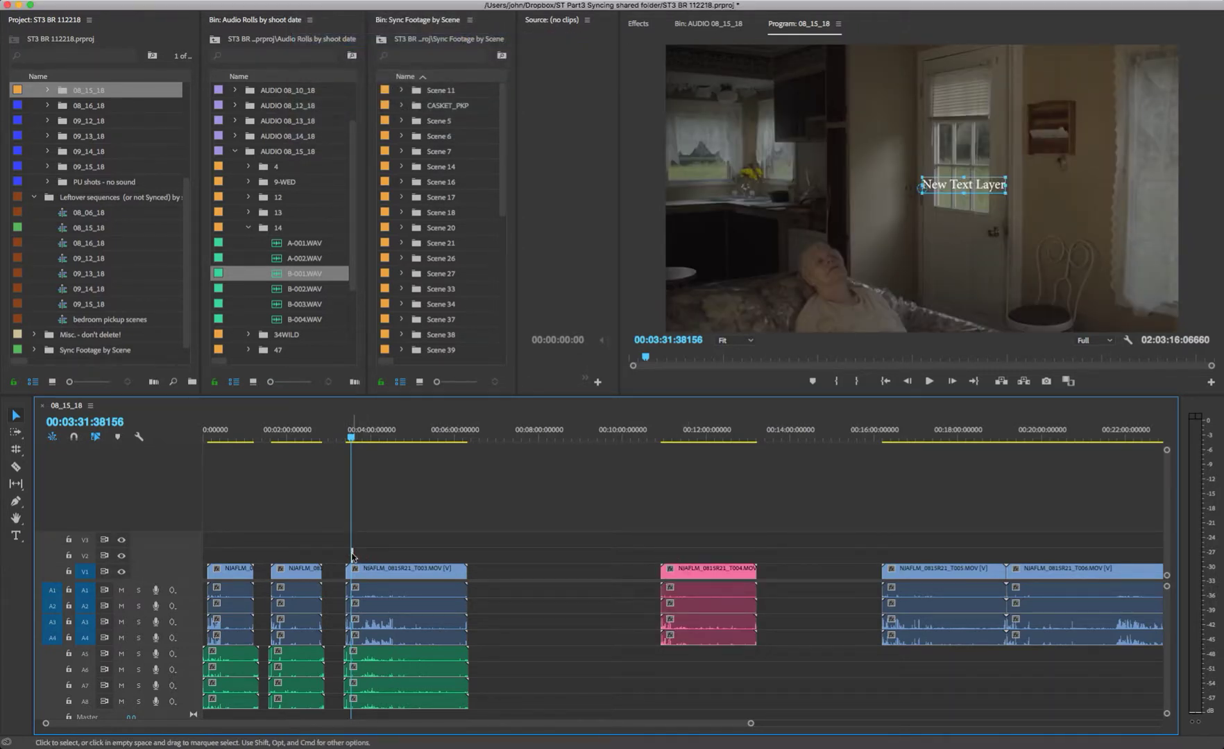
{"action": "left_click_drag", "start_coordinate": [353, 555], "coordinate": [692, 558]}
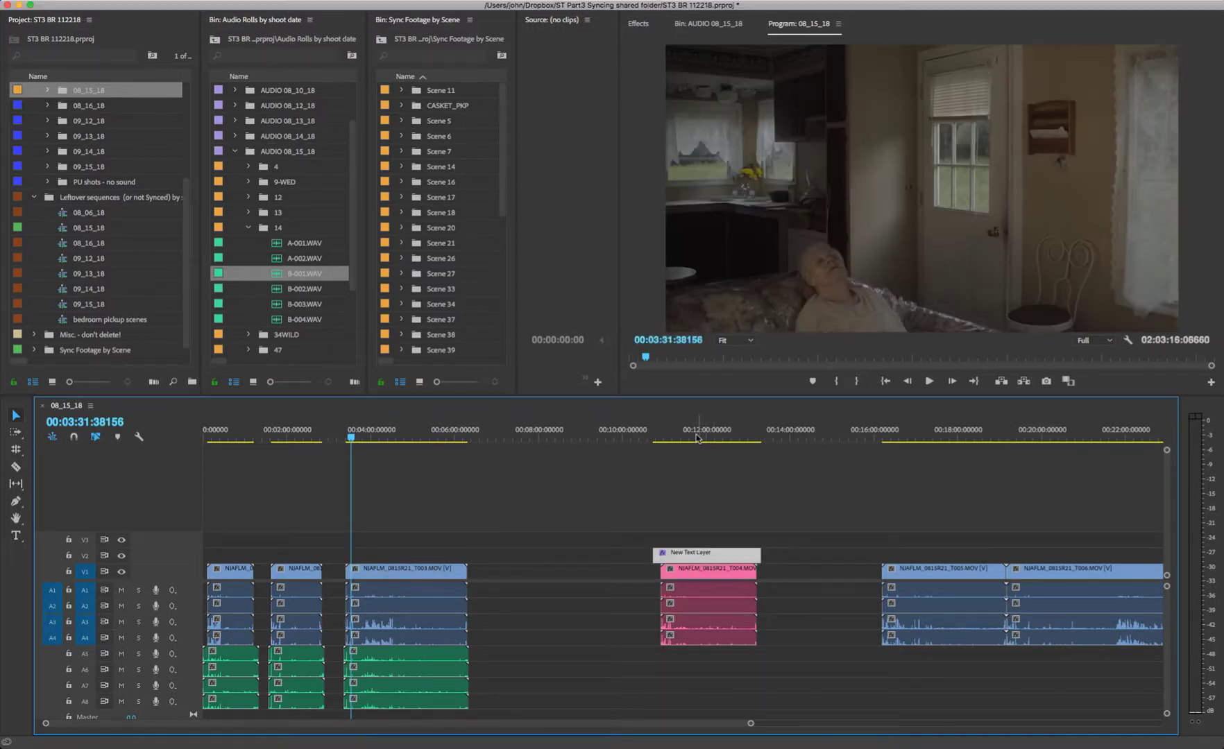
{"action": "left_click", "coordinate": [693, 433]}
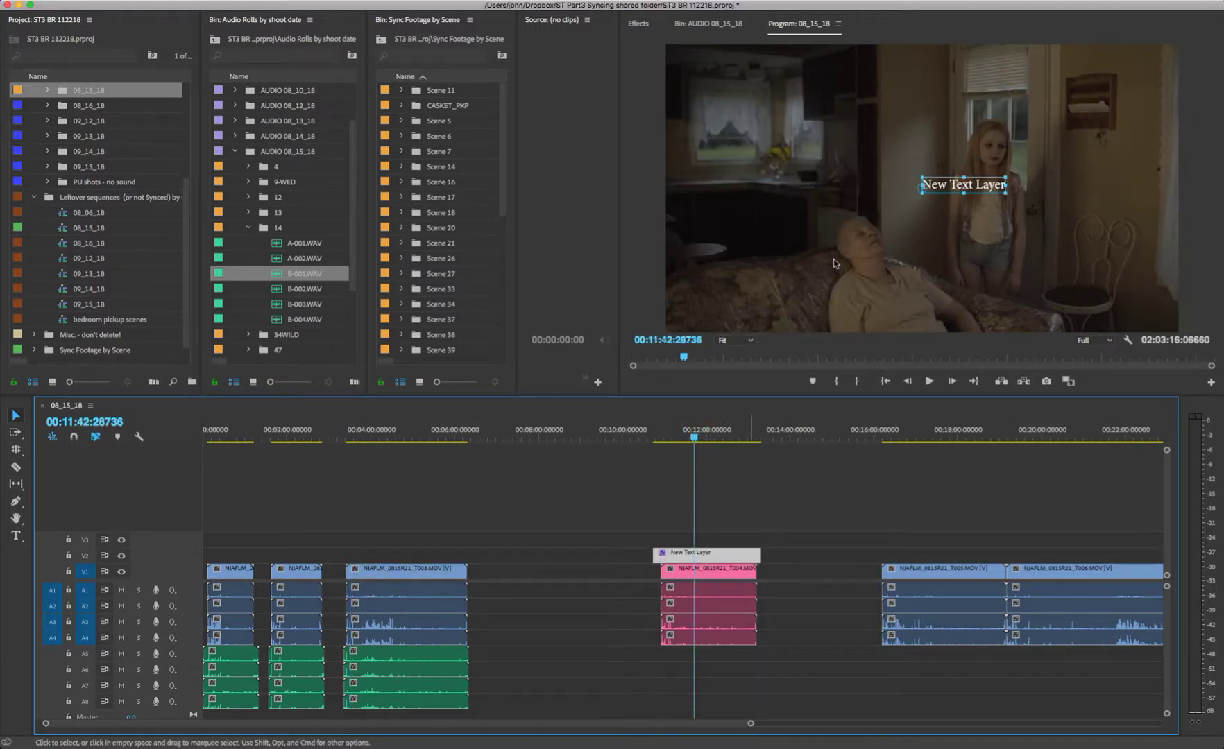
- Replace the wording of the text layer above the T004 clip with "Missing Audio"
{"action": "double_click", "coordinate": [955, 184]}
{"action": "double_click", "coordinate": [956, 182]}
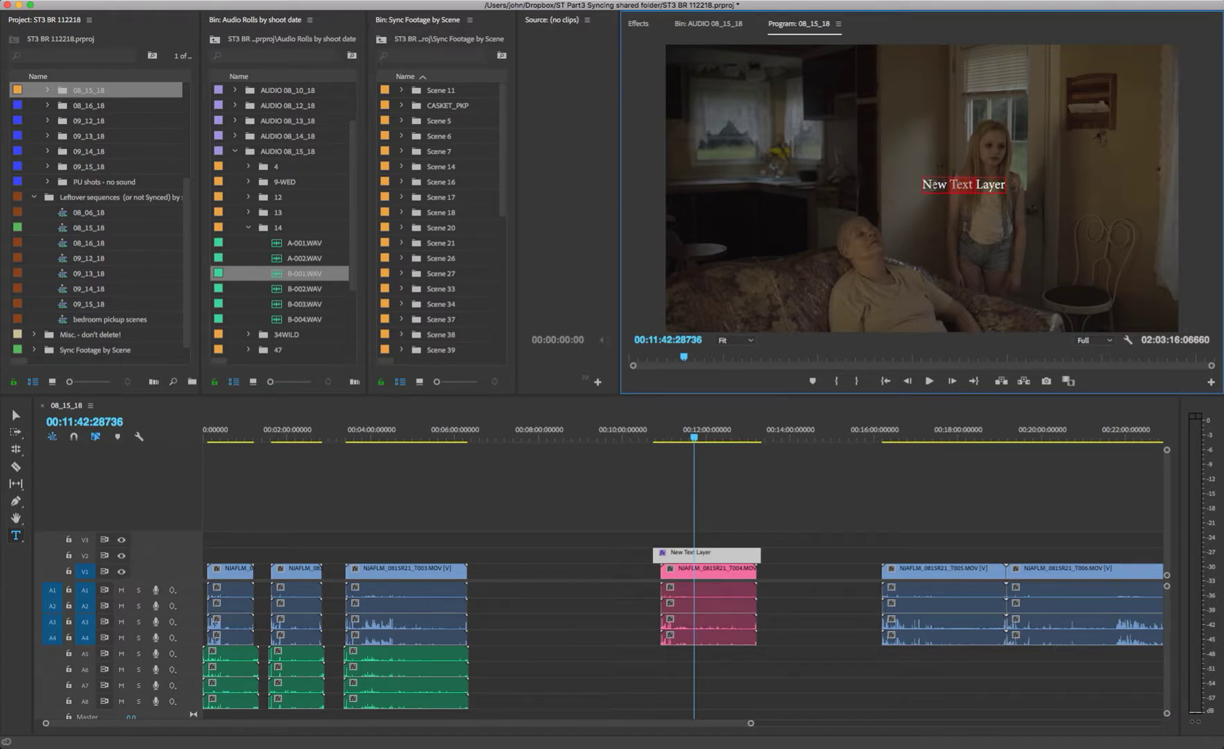
{"action": "left_click_drag", "start_coordinate": [924, 184], "coordinate": [1024, 191]}
{"action": "key", "text": "BackSpace"}
{"action": "type", "text": "Missing Audi"}
{"action": "left_click", "coordinate": [938, 147]}
{"action": "key", "text": "super+z"}
{"action": "key", "text": "super+z"}
{"action": "key", "text": "super+z"}
{"action": "type", "text": "Missing Audio"}
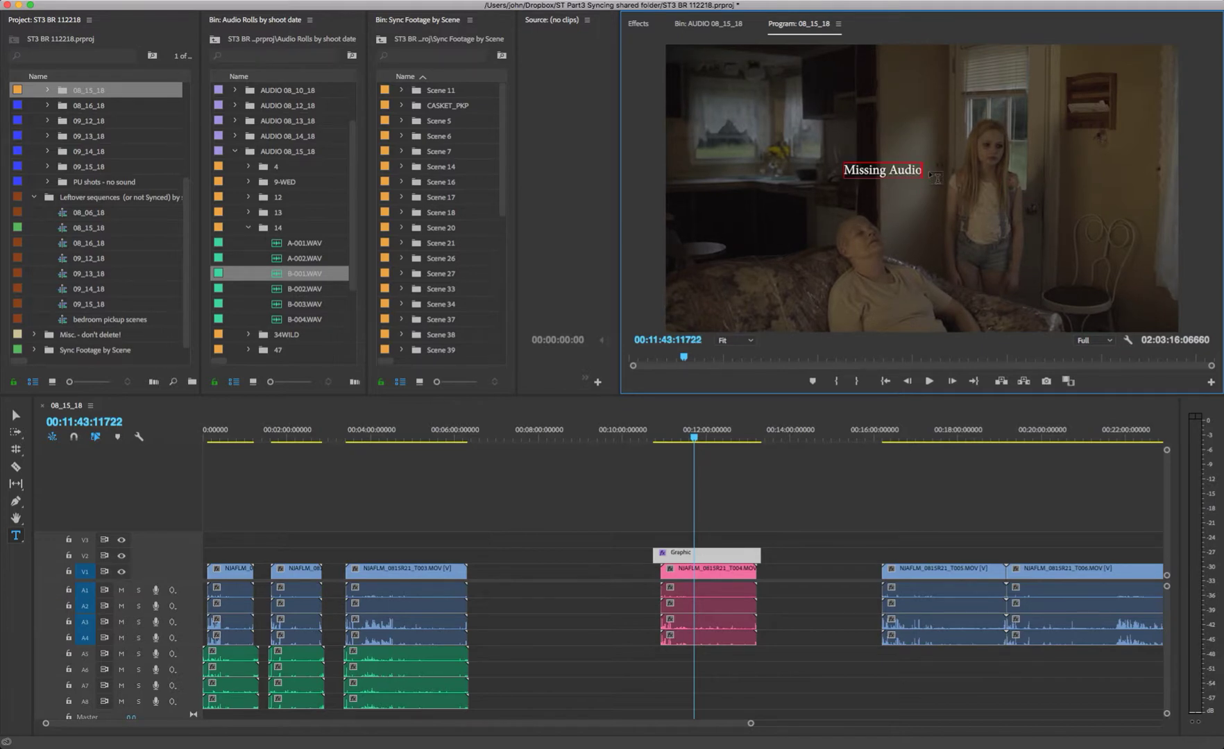
{"action": "left_click", "coordinate": [872, 199]}
- Place the playhead on the slate near the start of T003 and turn off audio time units for the timeline
{"action": "left_click_drag", "start_coordinate": [696, 436], "coordinate": [696, 436]}
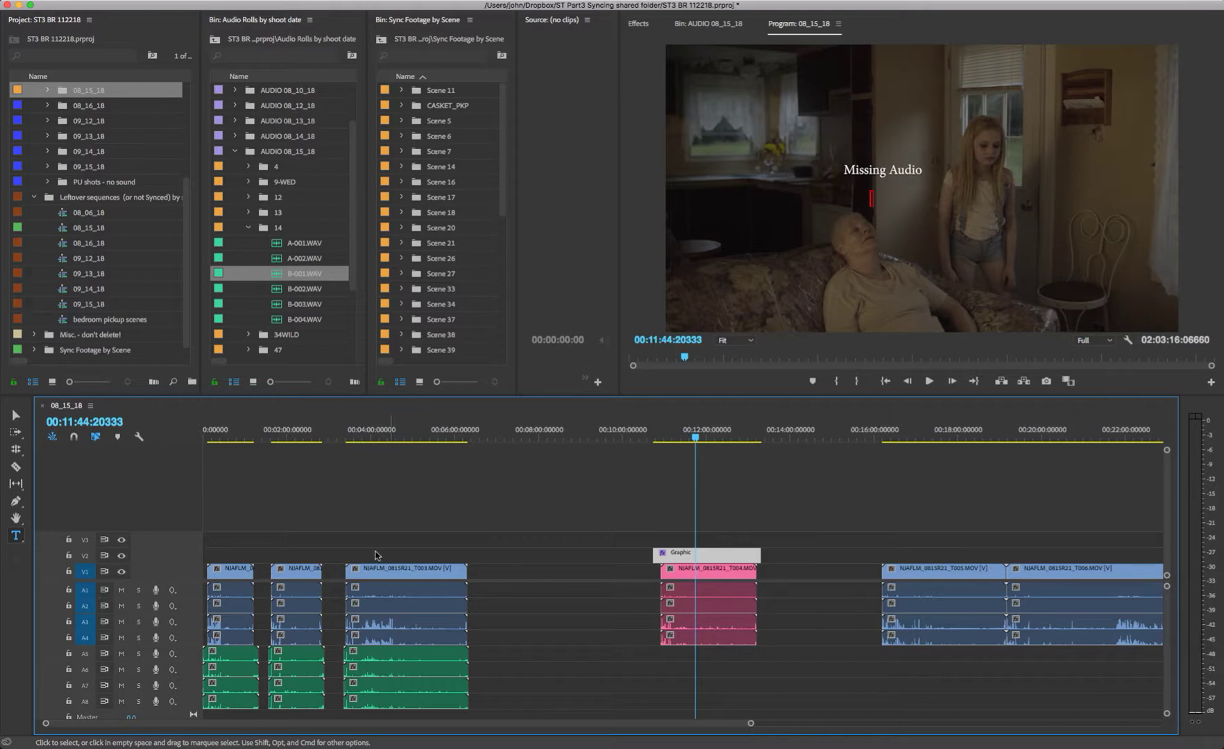
{"action": "left_click_drag", "start_coordinate": [223, 432], "coordinate": [214, 430]}
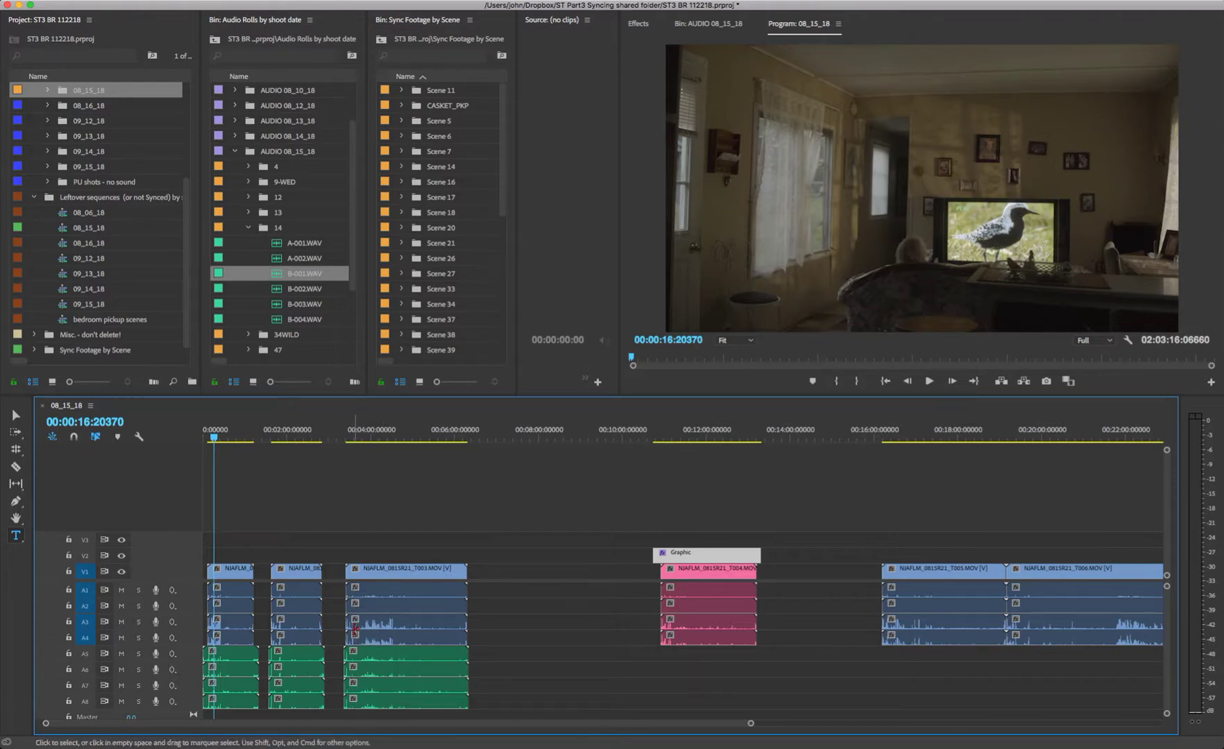
{"action": "mouse_move", "coordinate": [370, 435]}
{"action": "left_mouse_down"}
{"action": "mouse_move", "coordinate": [335, 437]}
{"action": "mouse_move", "coordinate": [348, 441]}
{"action": "left_mouse_up"}
{"action": "key", "text": "Right"}
{"action": "key", "text": "Right"}
{"action": "key", "text": "Right"}
{"action": "key", "text": "Right"}
{"action": "key", "text": "Right"}
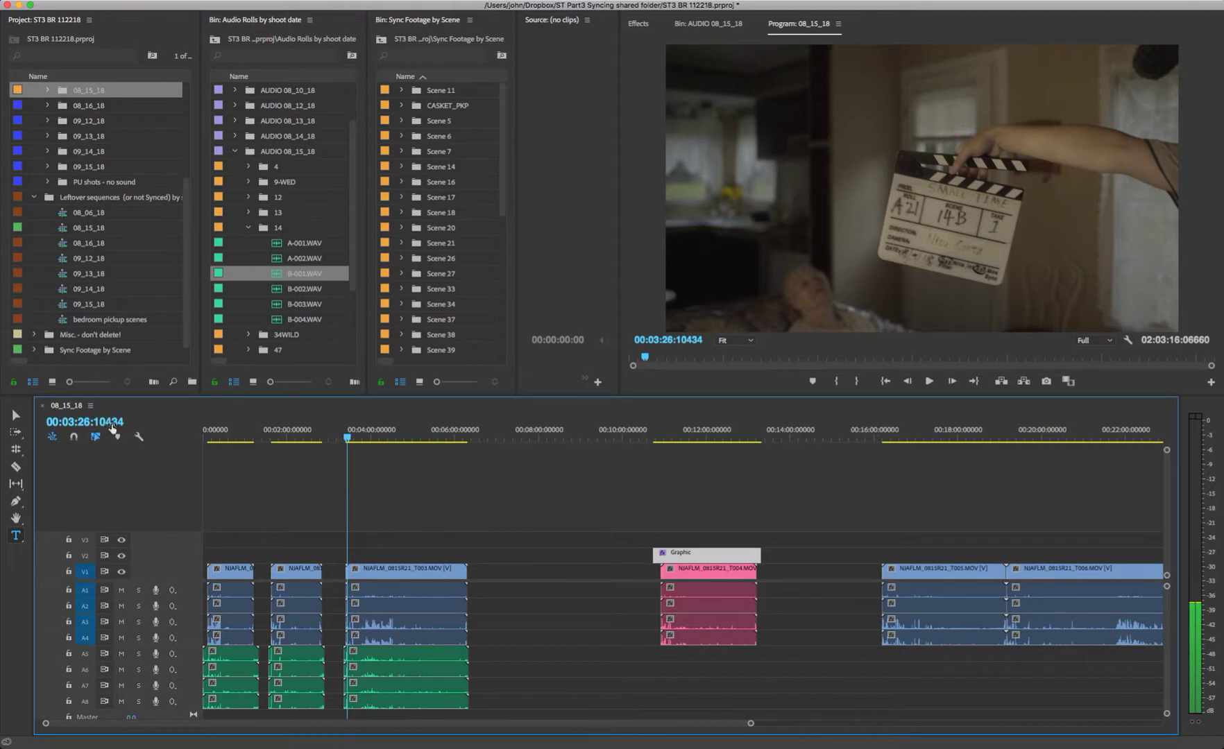
{"action": "left_click", "coordinate": [90, 405]}
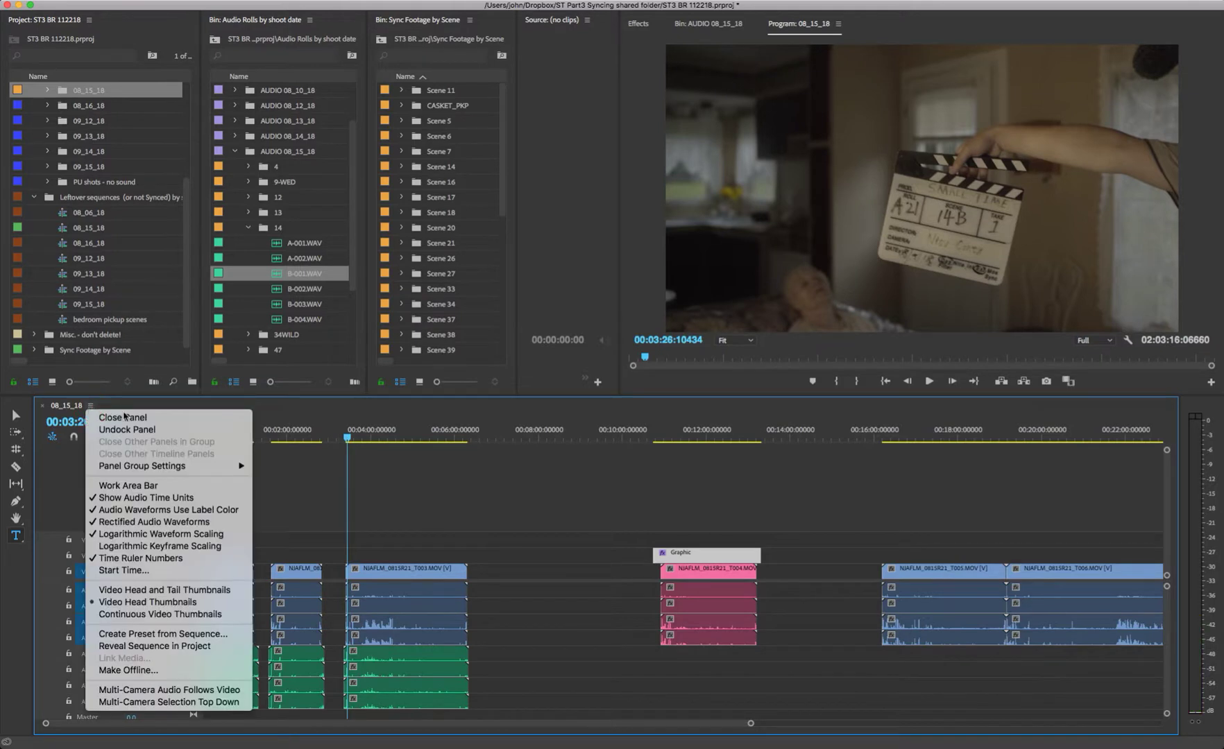
{"action": "left_click", "coordinate": [156, 498]}
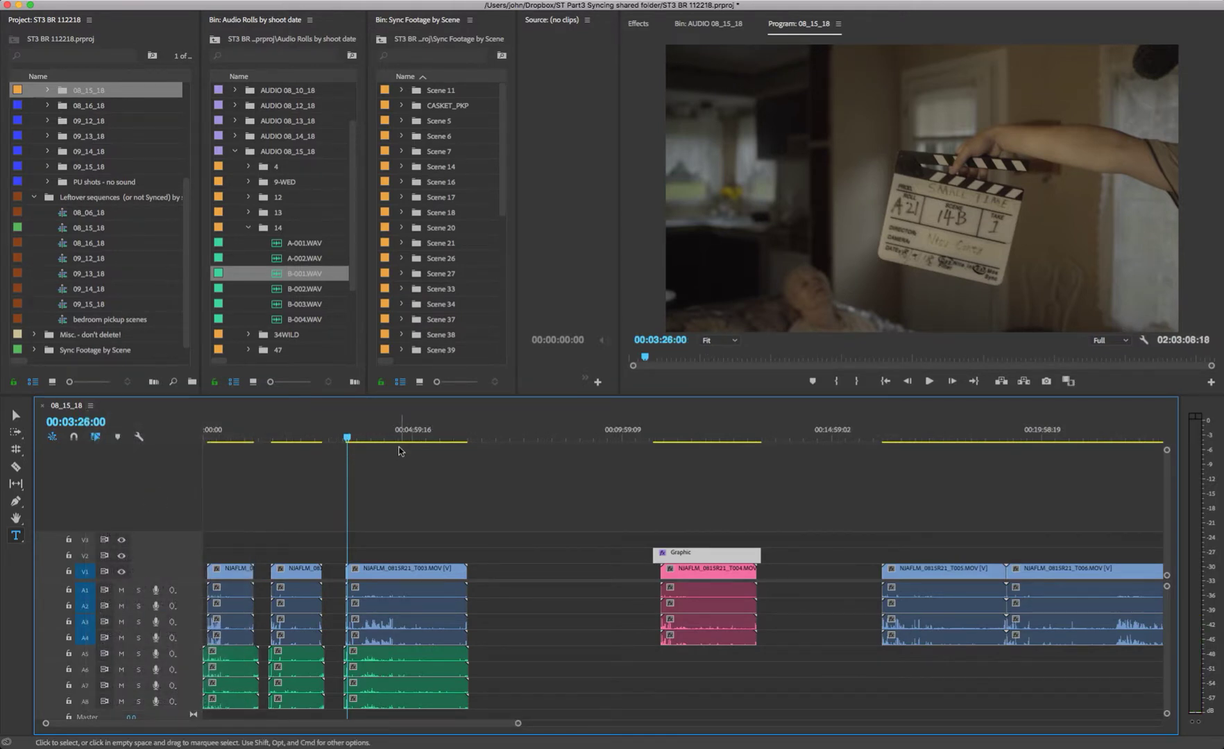
- Step frame by frame back and forth through T003's clap to compare the slate closing with the audio peak
{"action": "key", "text": "Right"}
{"action": "key", "text": "Right"}
{"action": "key", "text": "Right"}
{"action": "key", "text": "Right"}
{"action": "key", "text": "Right"}
{"action": "key", "text": "Right"}
{"action": "key", "text": "Right"}
{"action": "key", "text": "Right"}
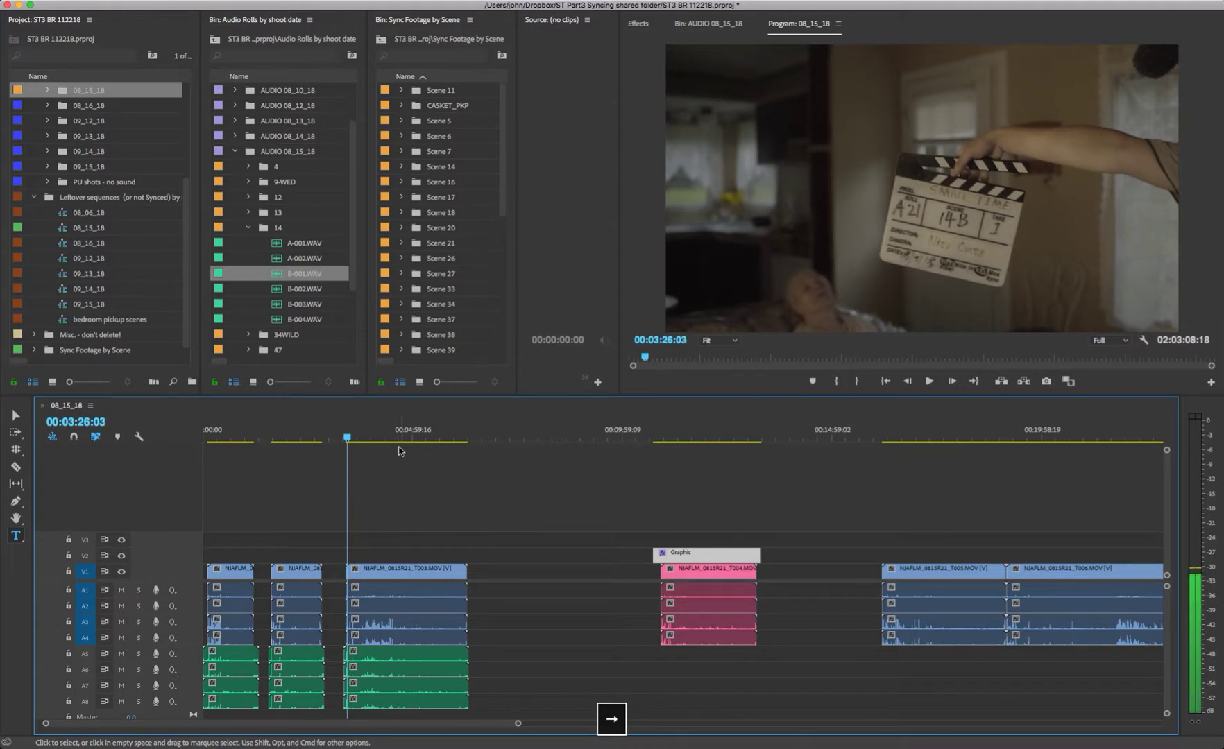
{"action": "key", "text": "Right"}
{"action": "key", "text": "Right"}
{"action": "key", "text": "Right"}
{"action": "key", "text": "Right"}
{"action": "key", "text": "Right"}
{"action": "key", "text": "Right"}
{"action": "key", "text": "Right"}
{"action": "key", "text": "Right"}
{"action": "key", "text": "Right"}
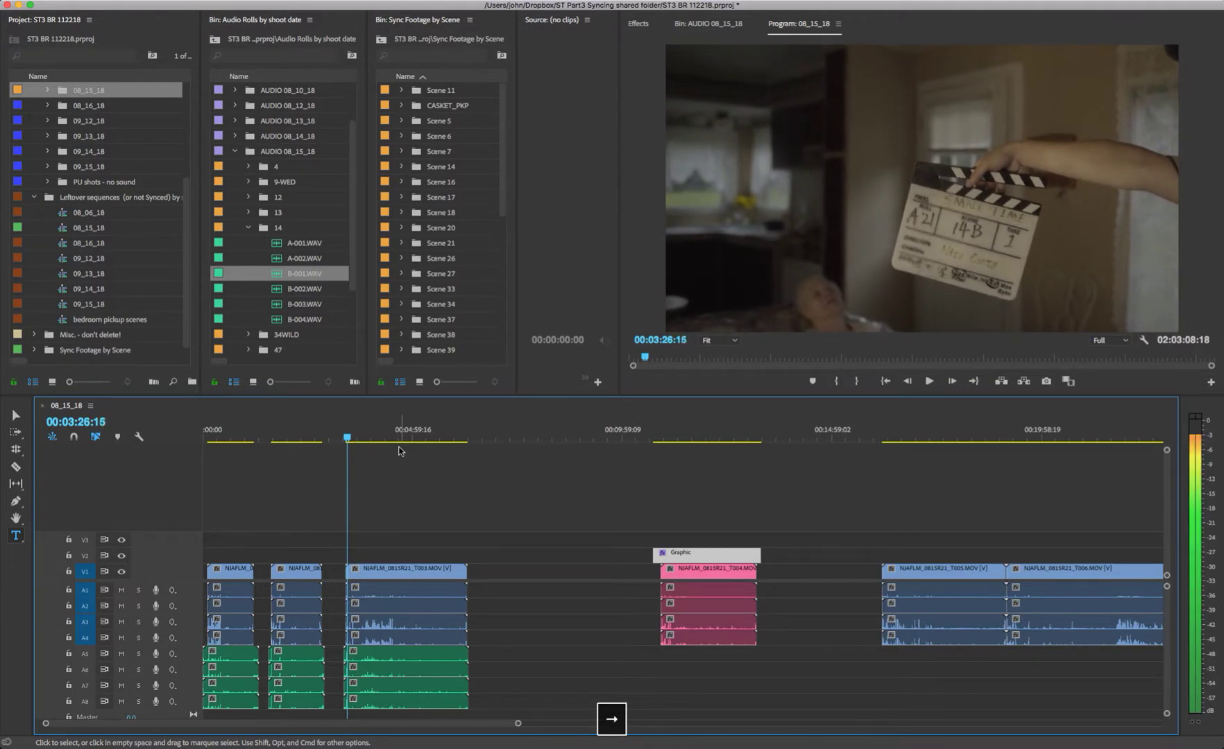
{"action": "key", "text": "Left"}
{"action": "key", "text": "Left"}
{"action": "key", "text": "Left"}
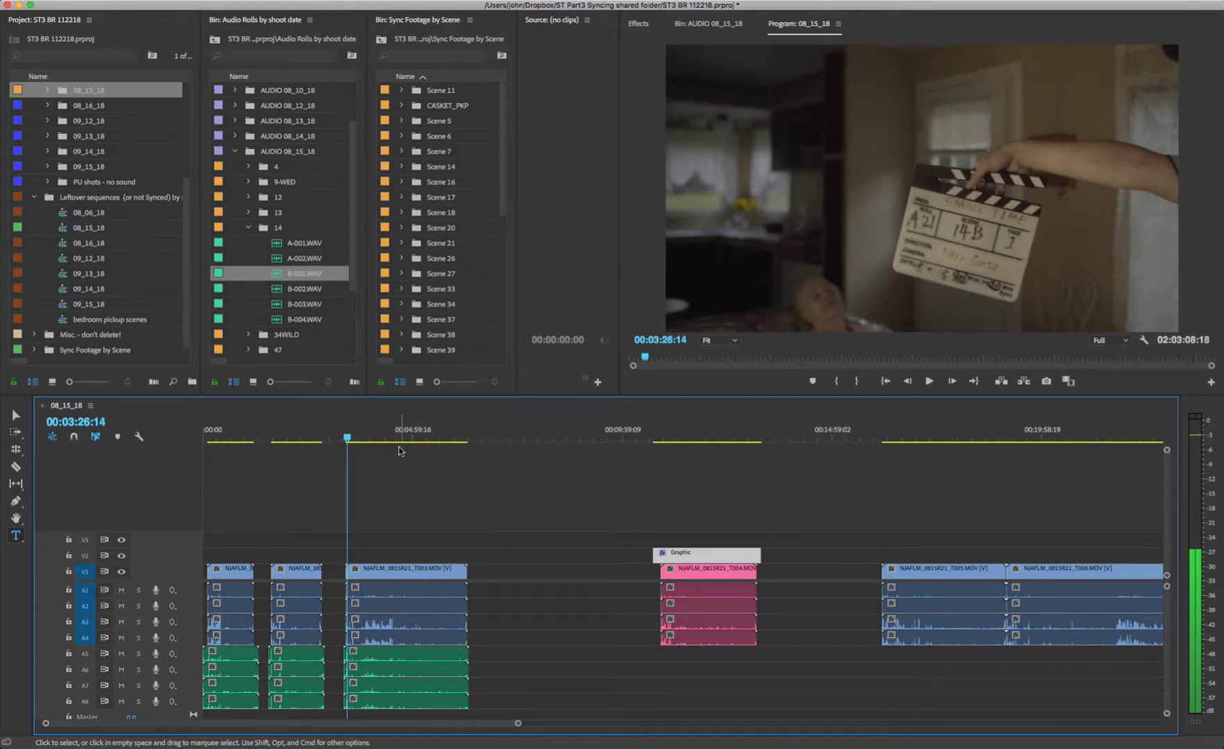
{"action": "key", "text": "Right"}
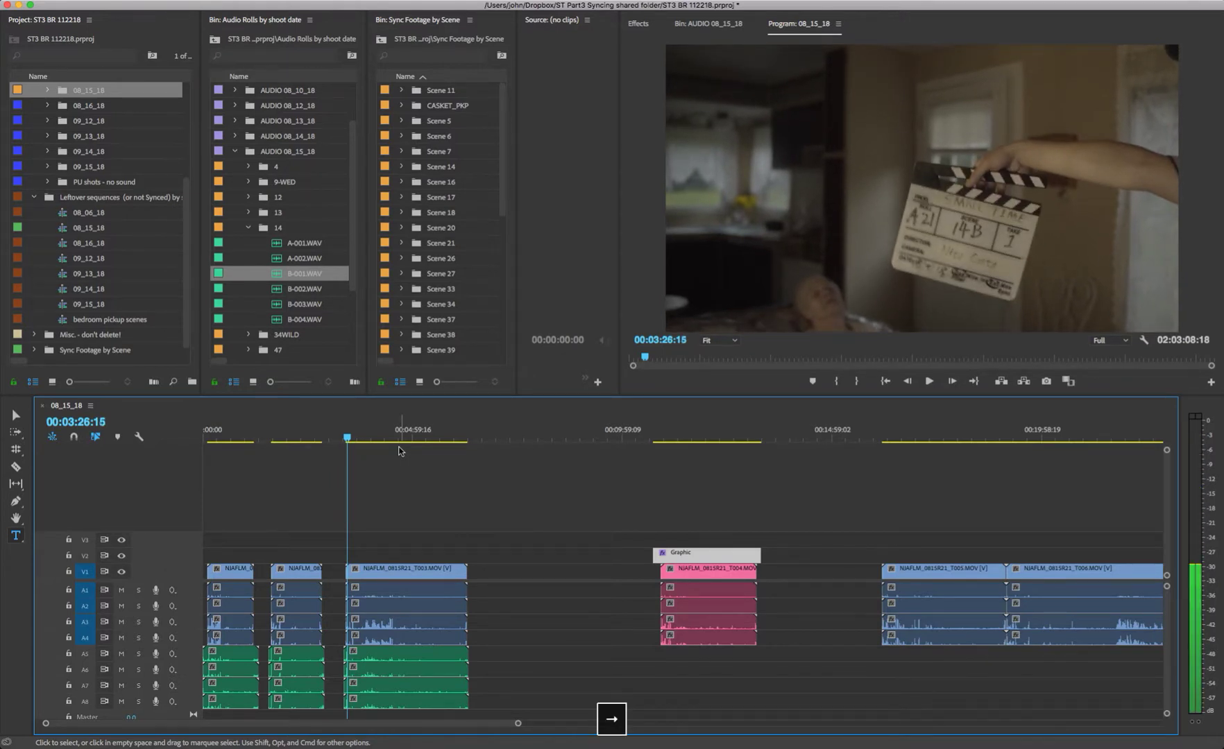
{"action": "key", "text": "Right"}
{"action": "key", "text": "Right"}
{"action": "key", "text": "Right"}
{"action": "key", "text": "Right"}
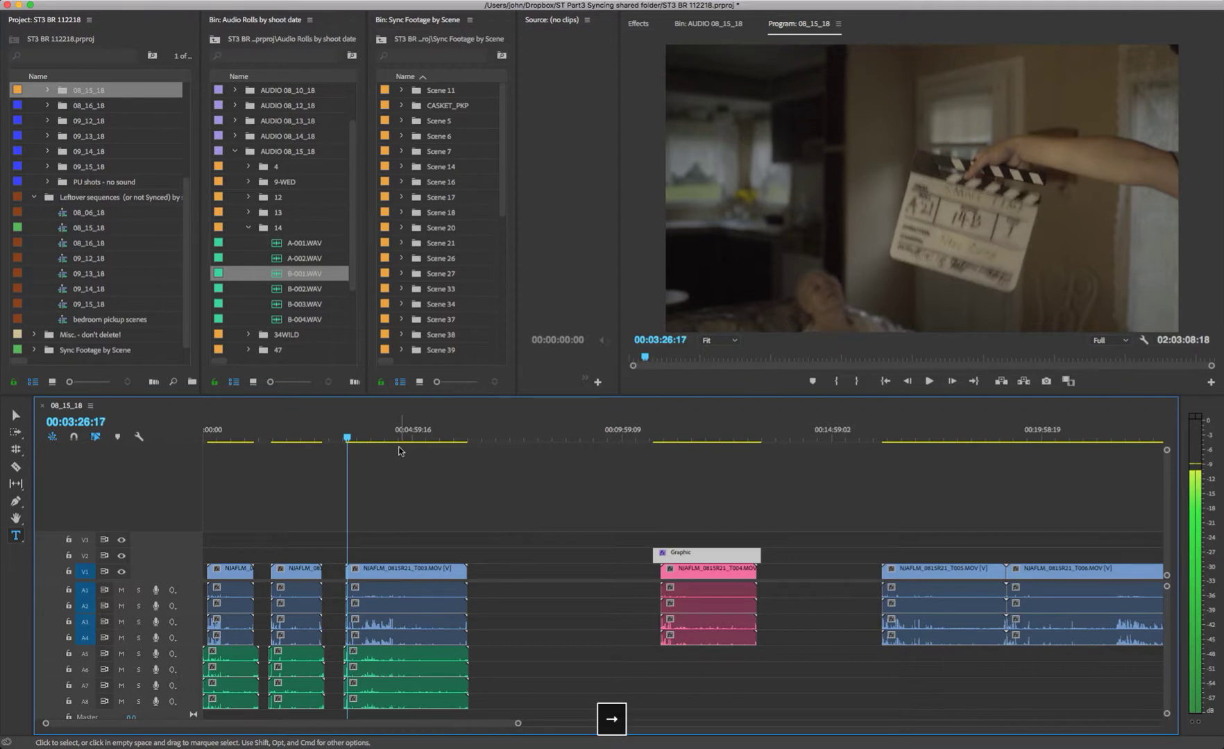
{"action": "key", "text": "Left"}
{"action": "key", "text": "Left"}
{"action": "key", "text": "Left"}
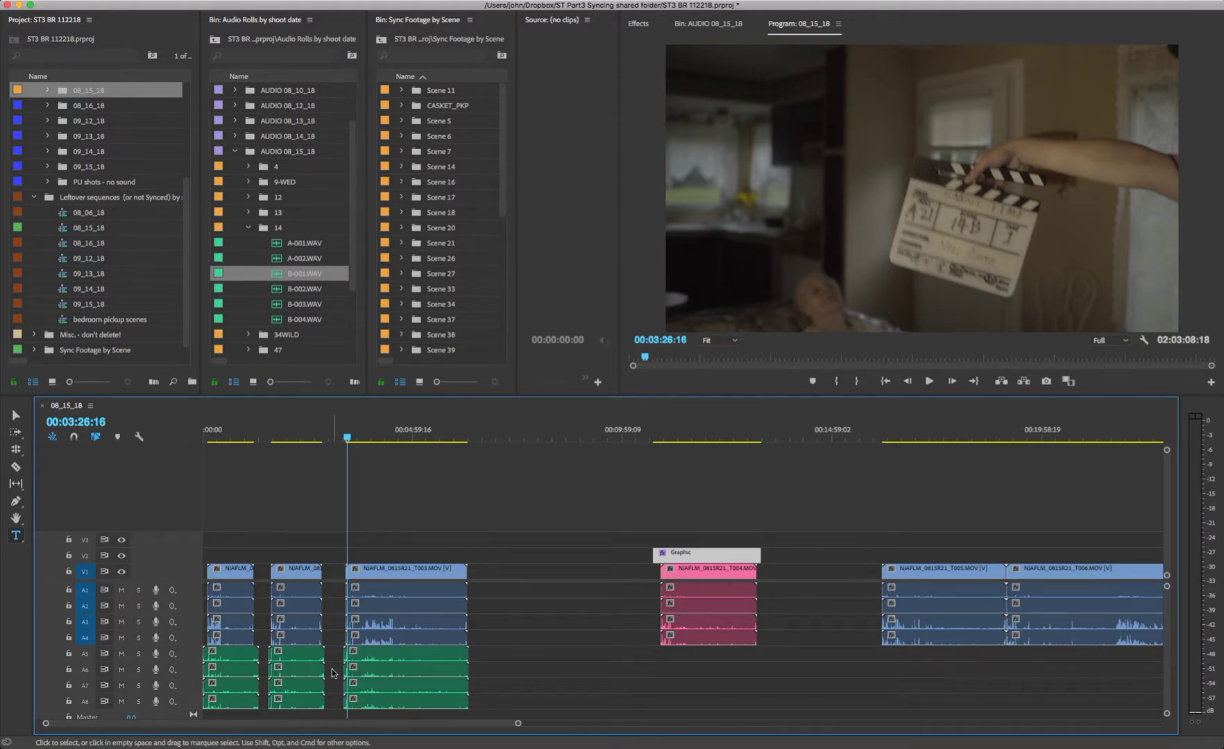
- Lock V1 and delete the camera audio of clips T001, T002 and T003 from tracks A1 to A4
{"action": "left_click_drag", "start_coordinate": [498, 639], "coordinate": [219, 589]}
{"action": "left_click", "coordinate": [69, 572]}
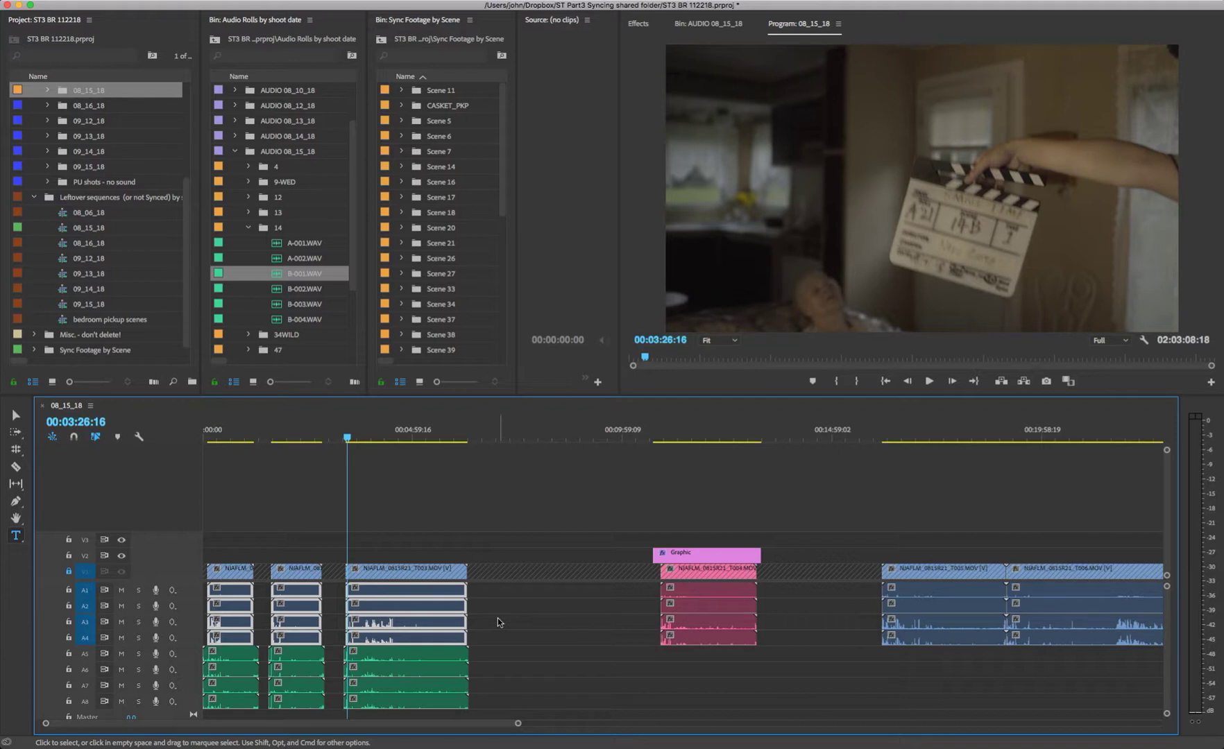
{"action": "key", "text": "Delete"}
- Move the external audio clips of the three synced takes up to tracks A1–A4 and unlock V1
{"action": "left_click_drag", "start_coordinate": [489, 706], "coordinate": [244, 604]}
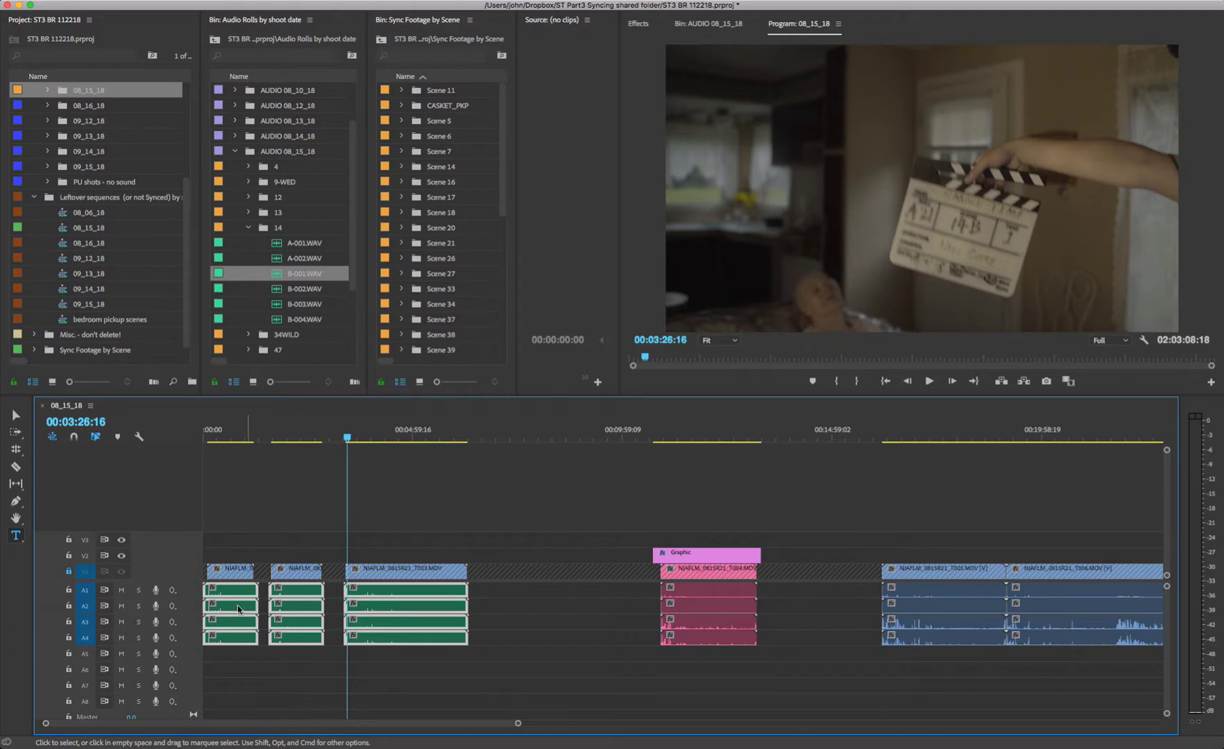
{"action": "left_click", "coordinate": [69, 573]}
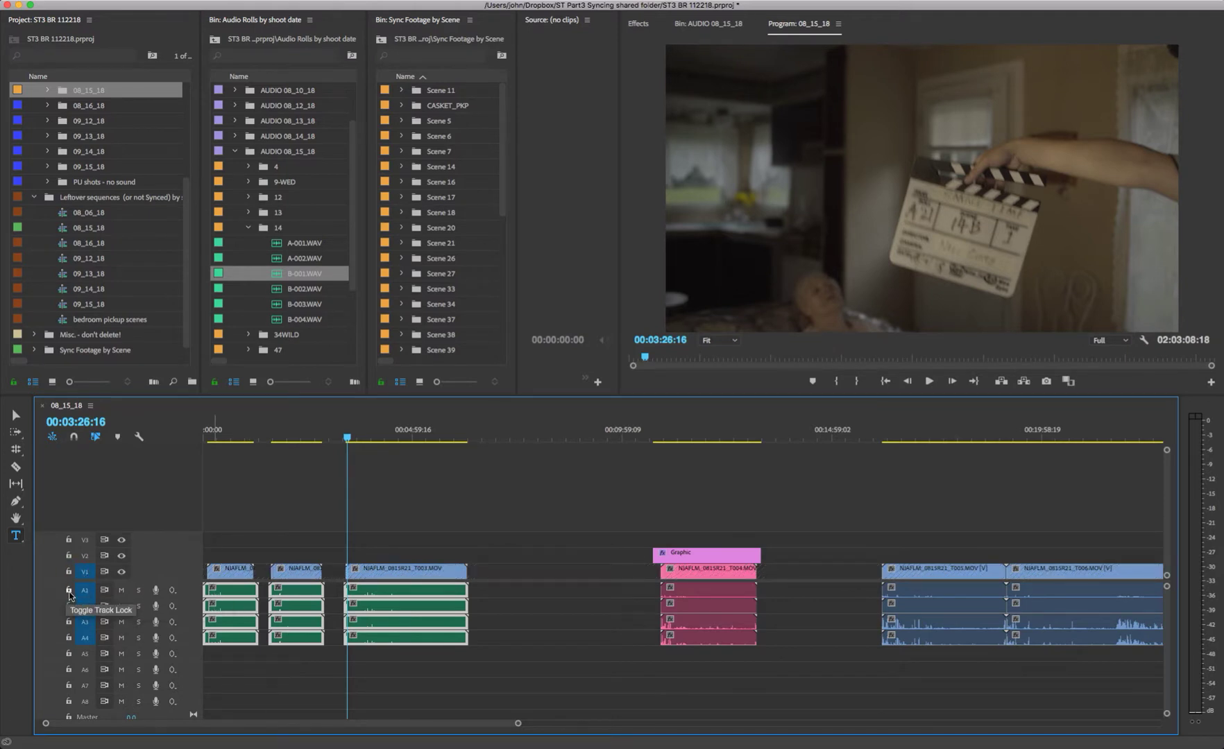
{"action": "left_click", "coordinate": [69, 590]}
{"action": "left_click", "coordinate": [68, 590]}
- Select the T001, T002 and T003 video clips on V1 and nudge them together a few frames earlier
{"action": "left_click_drag", "start_coordinate": [481, 571], "coordinate": [226, 571]}
{"action": "left_click", "coordinate": [407, 573]}
{"action": "left_click", "coordinate": [303, 574], "text": "shift"}
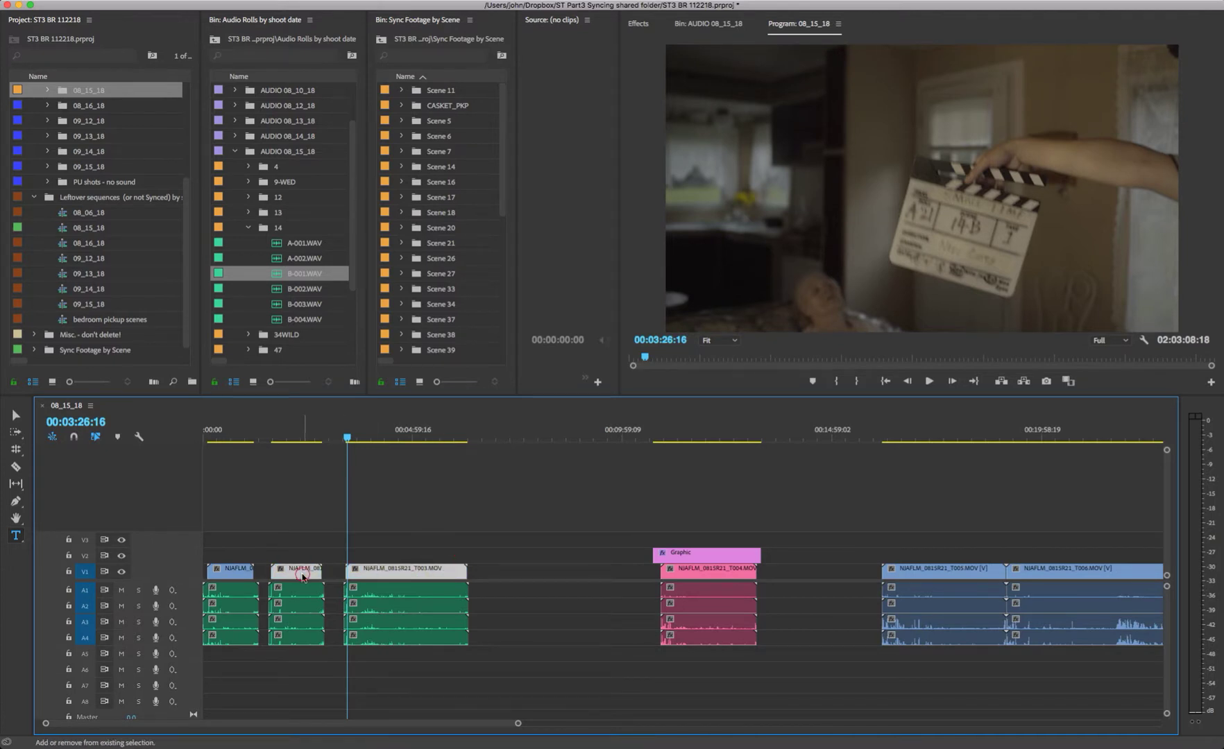
{"action": "left_click", "coordinate": [229, 575], "text": "shift"}
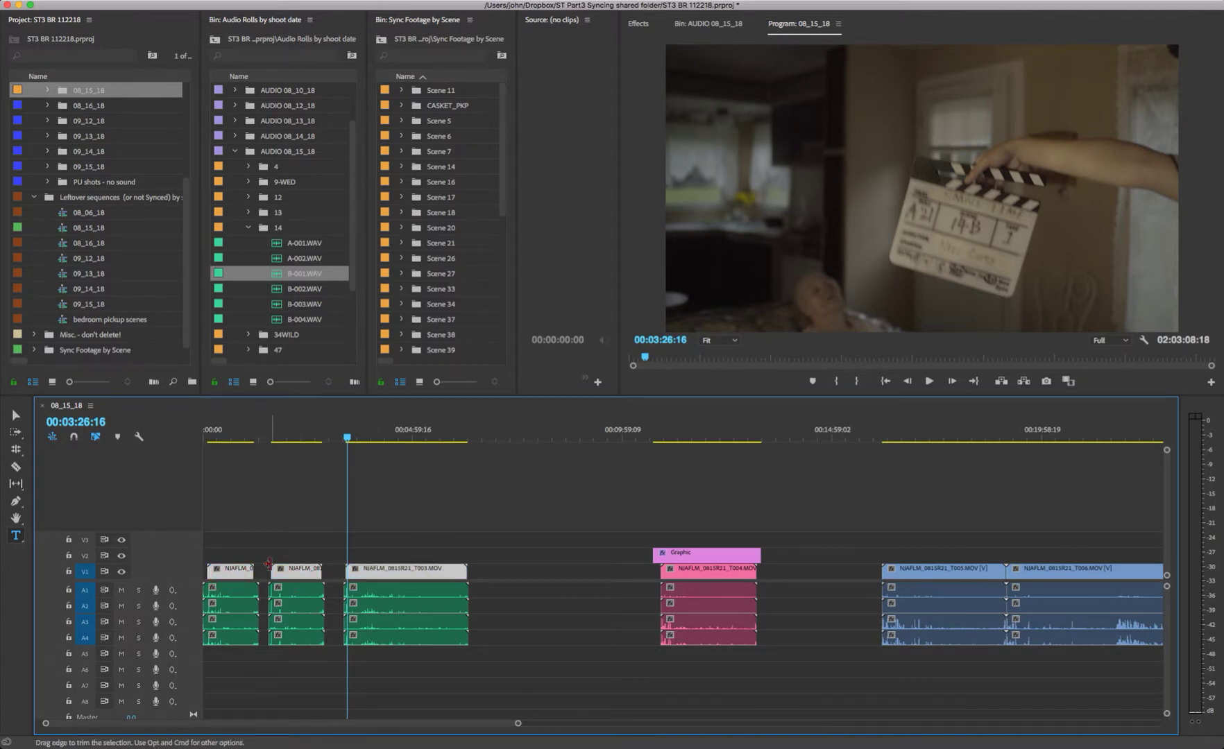
{"action": "key", "text": "super+Left"}
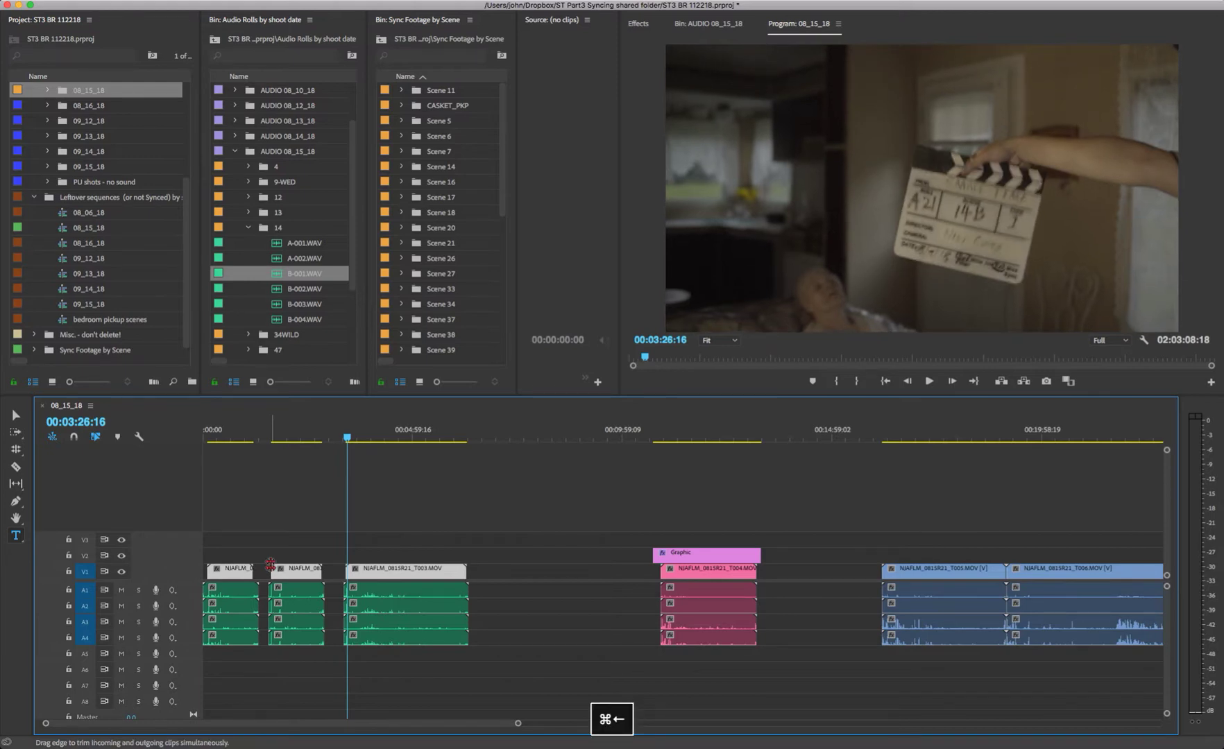
{"action": "key", "text": "super+Left"}
{"action": "key", "text": "super+Left"}
{"action": "key", "text": "super+Right"}
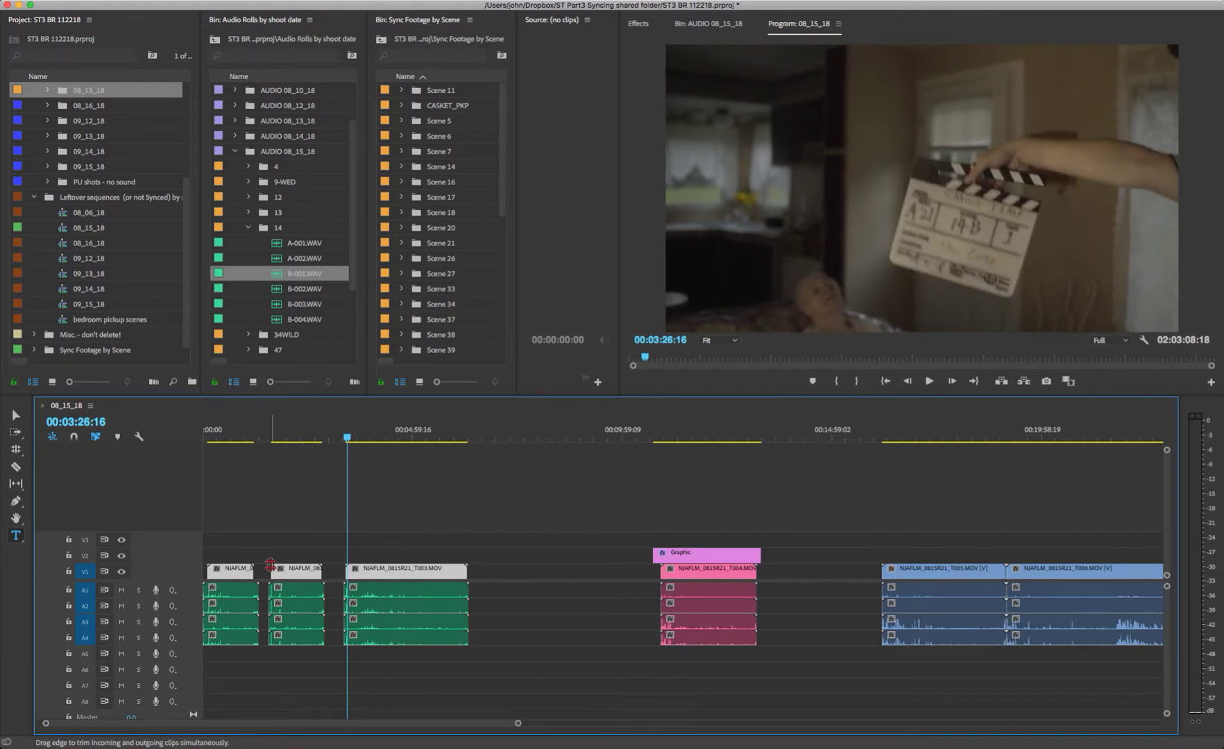
{"action": "key", "text": "super+Left"}
{"action": "key", "text": "super+Left"}
{"action": "key", "text": "super+Left"}
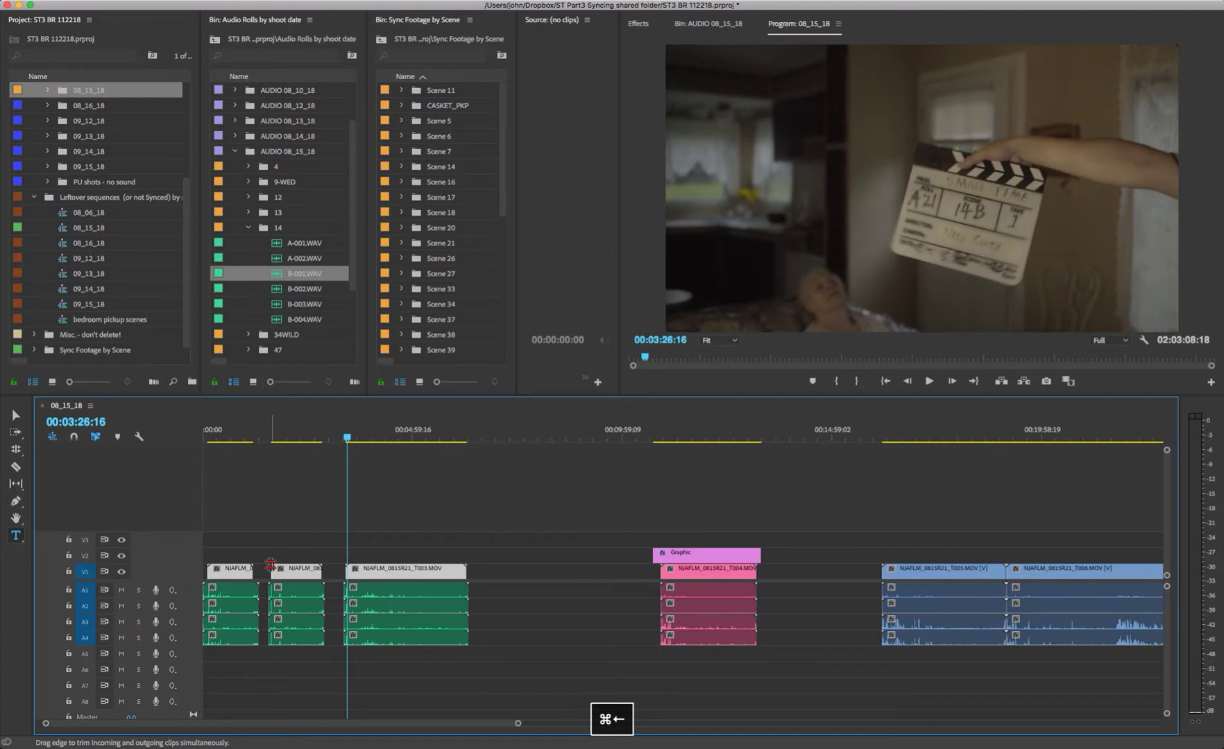
{"action": "key", "text": "super+Left"}
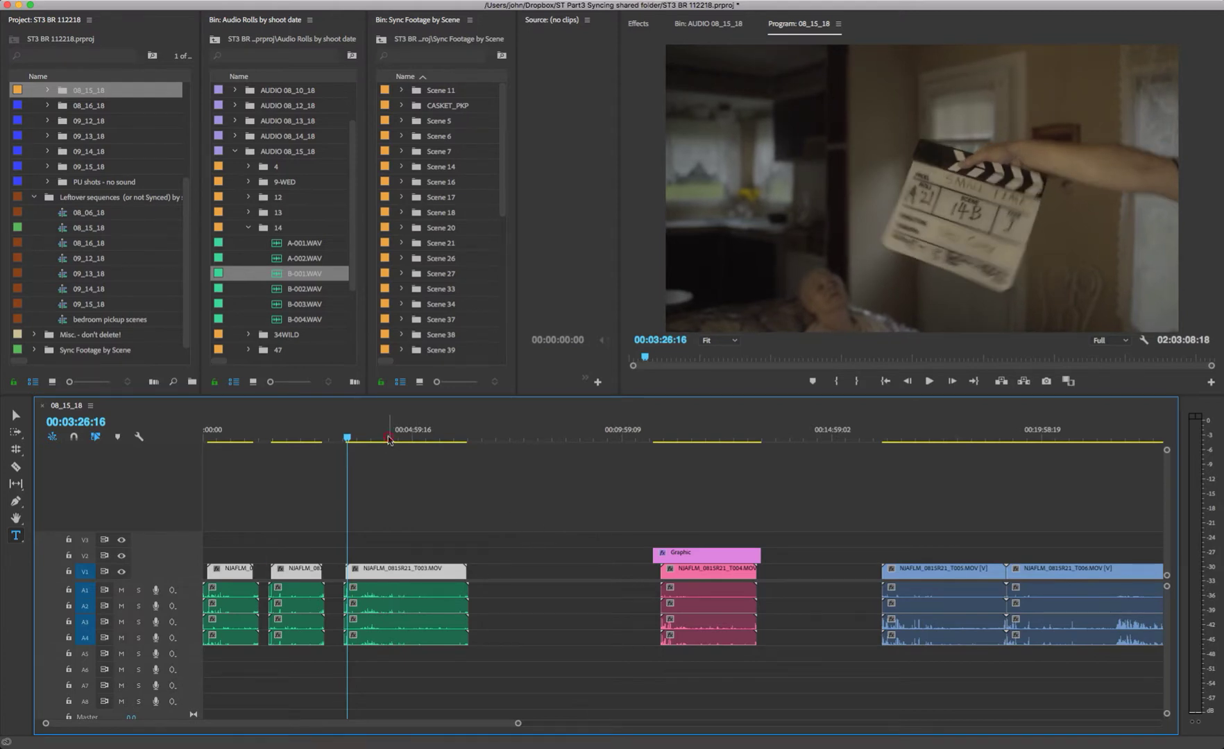
- Play briefly from just before T003 and step forward frame by frame up to its clap
{"action": "left_click_drag", "start_coordinate": [348, 438], "coordinate": [346, 439]}
{"action": "key", "text": "Right"}
{"action": "key", "text": "Right"}
{"action": "key", "text": "Right"}
{"action": "key", "text": "Right"}
{"action": "key", "text": "Right"}
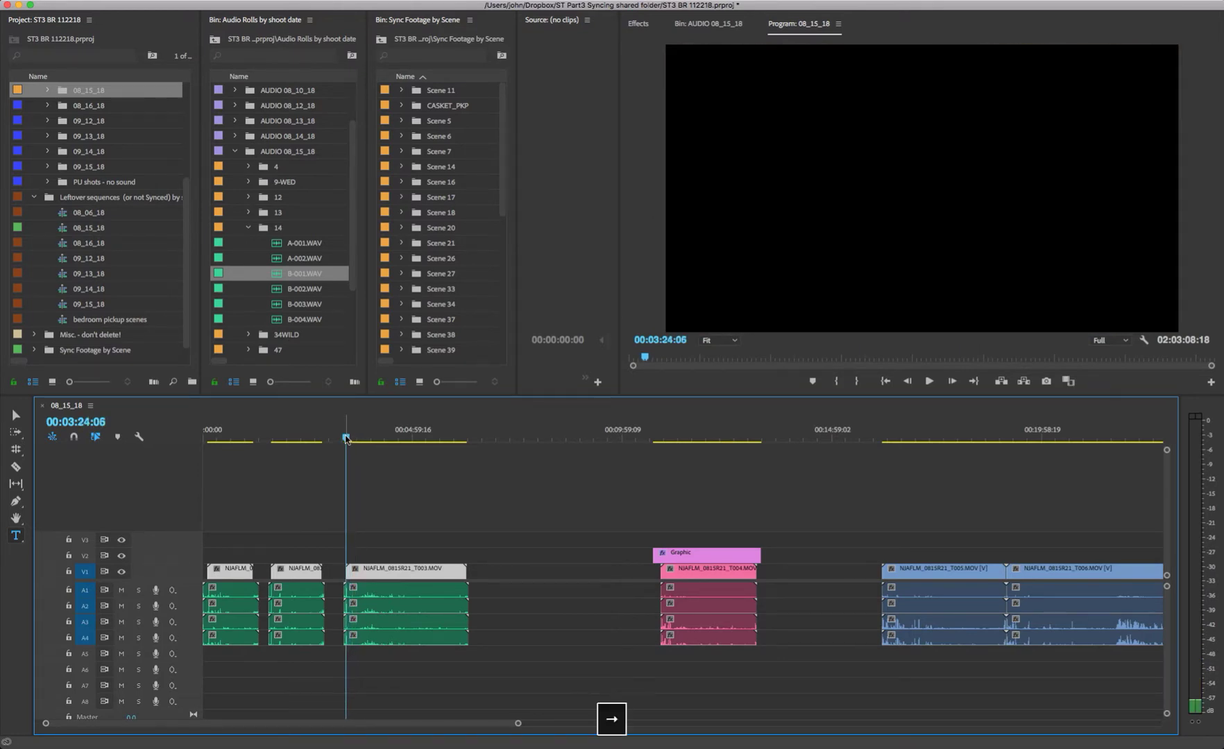
{"action": "key", "text": "space"}
{"action": "key", "text": "space"}
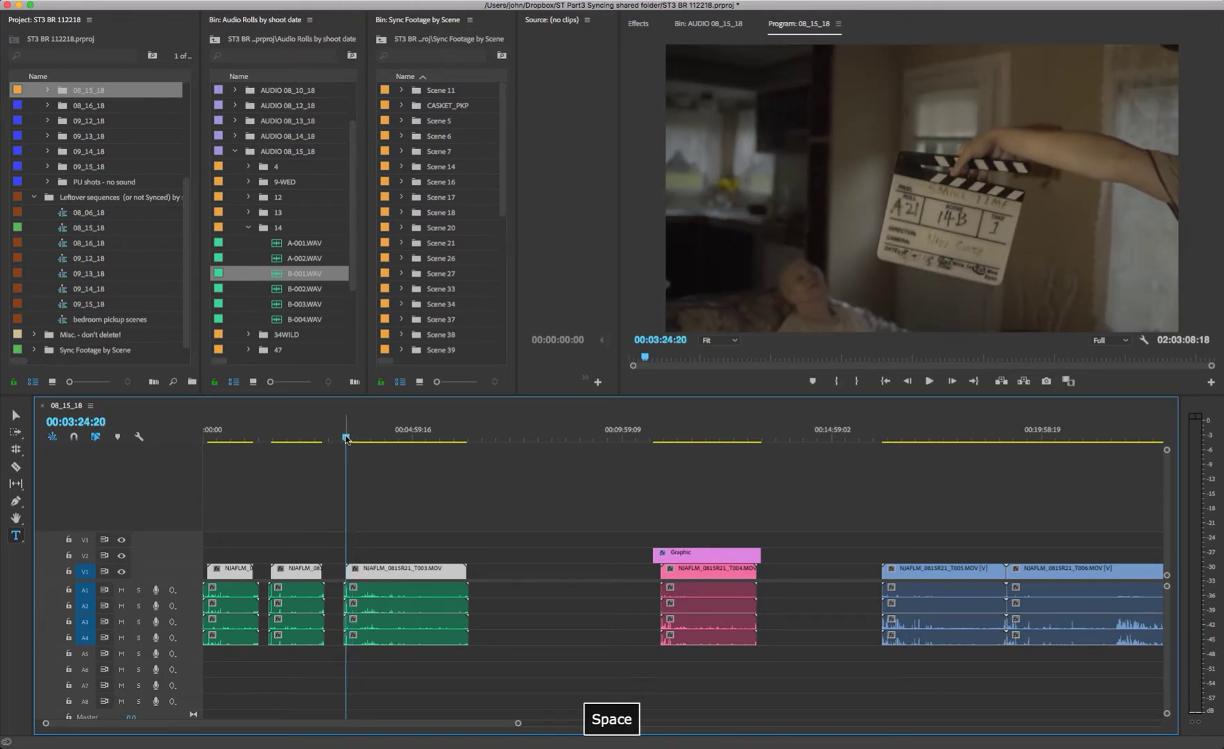
{"action": "key", "text": "Right"}
{"action": "key", "text": "Right"}
{"action": "key", "text": "Right"}
{"action": "key", "text": "Right"}
{"action": "key", "text": "Right"}
{"action": "key", "text": "Right"}
{"action": "key", "text": "Right"}
{"action": "key", "text": "Right"}
{"action": "key", "text": "Right"}
{"action": "key", "text": "Right"}
{"action": "key", "text": "Right"}
{"action": "key", "text": "Right"}
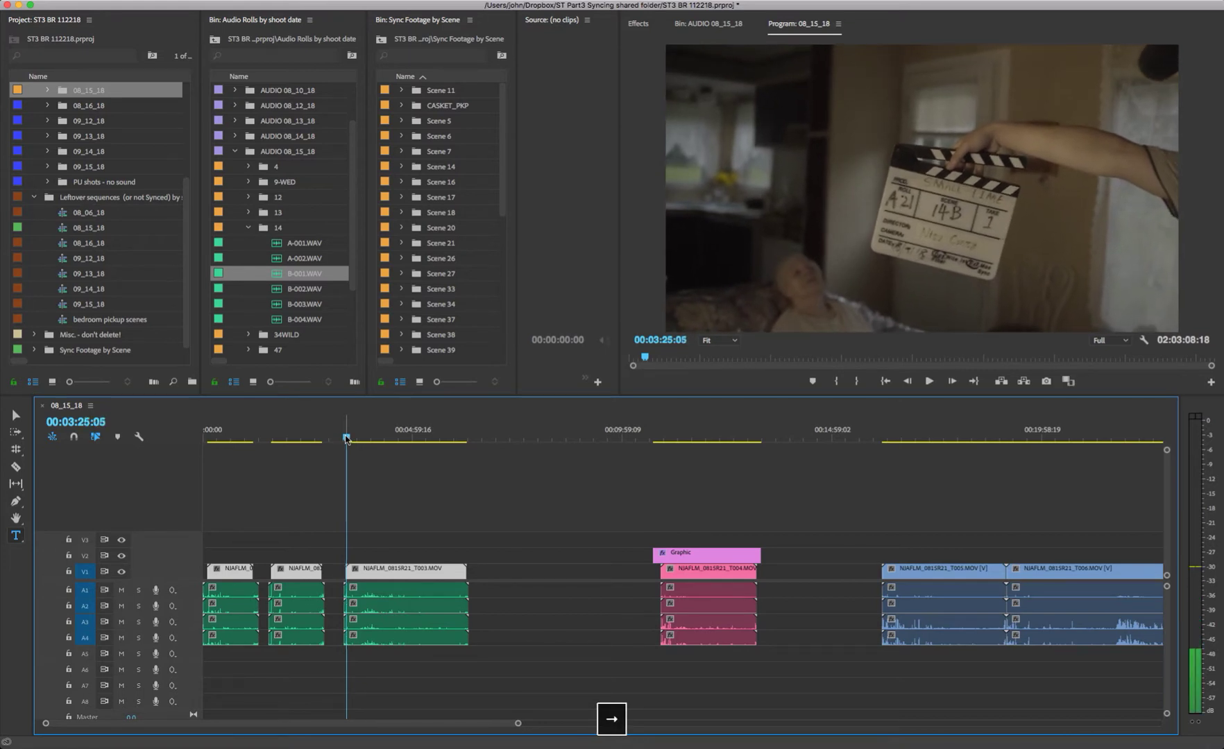
{"action": "key", "text": "Right"}
{"action": "key", "text": "Right"}
{"action": "key", "text": "Right"}
{"action": "key", "text": "Right"}
{"action": "key", "text": "Right"}
{"action": "key", "text": "Right"}
{"action": "key", "text": "Right"}
{"action": "key", "text": "Right"}
{"action": "key", "text": "Right"}
{"action": "key", "text": "Right"}
{"action": "key", "text": "Right"}
{"action": "key", "text": "Right"}
{"action": "key", "text": "Right"}
{"action": "key", "text": "Right"}
{"action": "key", "text": "Right"}
{"action": "key", "text": "Right"}
{"action": "key", "text": "Right"}
{"action": "key", "text": "Right"}
{"action": "key", "text": "Right"}
{"action": "key", "text": "Right"}
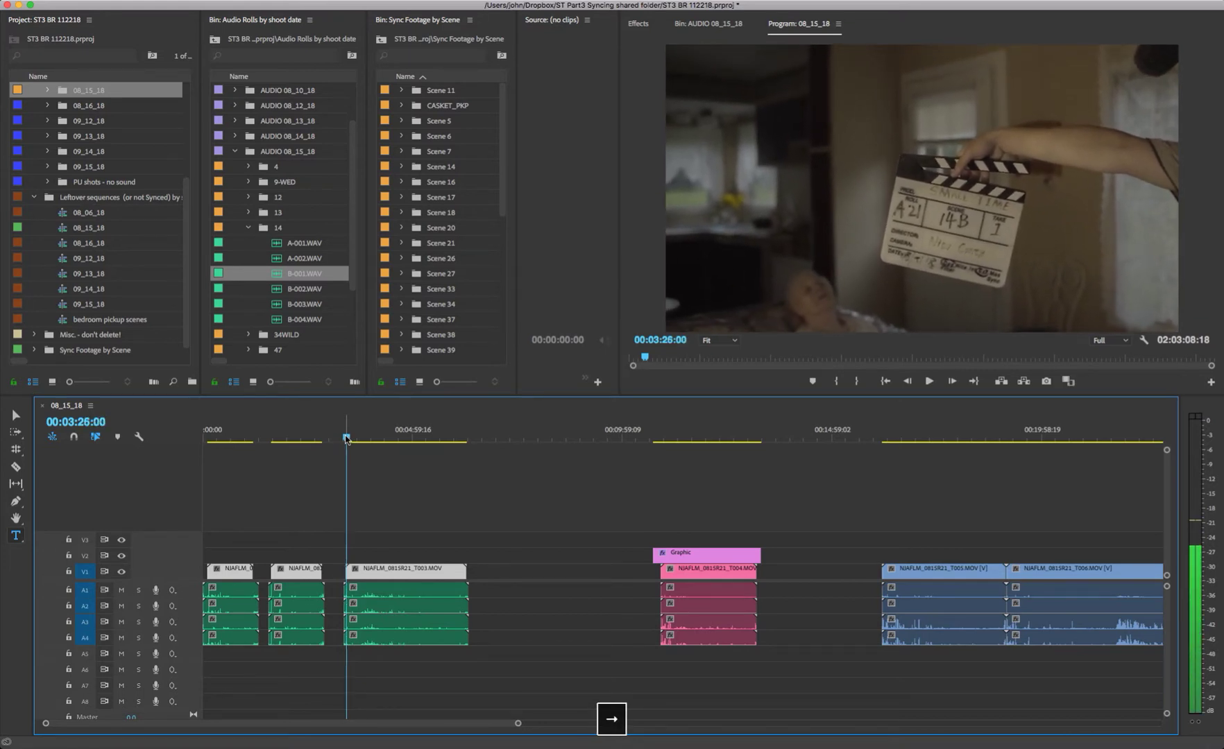
{"action": "key", "text": "Right"}
{"action": "key", "text": "Right"}
{"action": "key", "text": "Right"}
{"action": "key", "text": "Right"}
{"action": "key", "text": "Right"}
{"action": "key", "text": "Right"}
{"action": "key", "text": "Right"}
{"action": "key", "text": "Right"}
{"action": "key", "text": "Right"}
{"action": "key", "text": "Right"}
- Step back and forth around 00:03:26:15 to check the nudged T003 picture against the clap sound
{"action": "key", "text": "Left"}
{"action": "key", "text": "Left"}
{"action": "key", "text": "Left"}
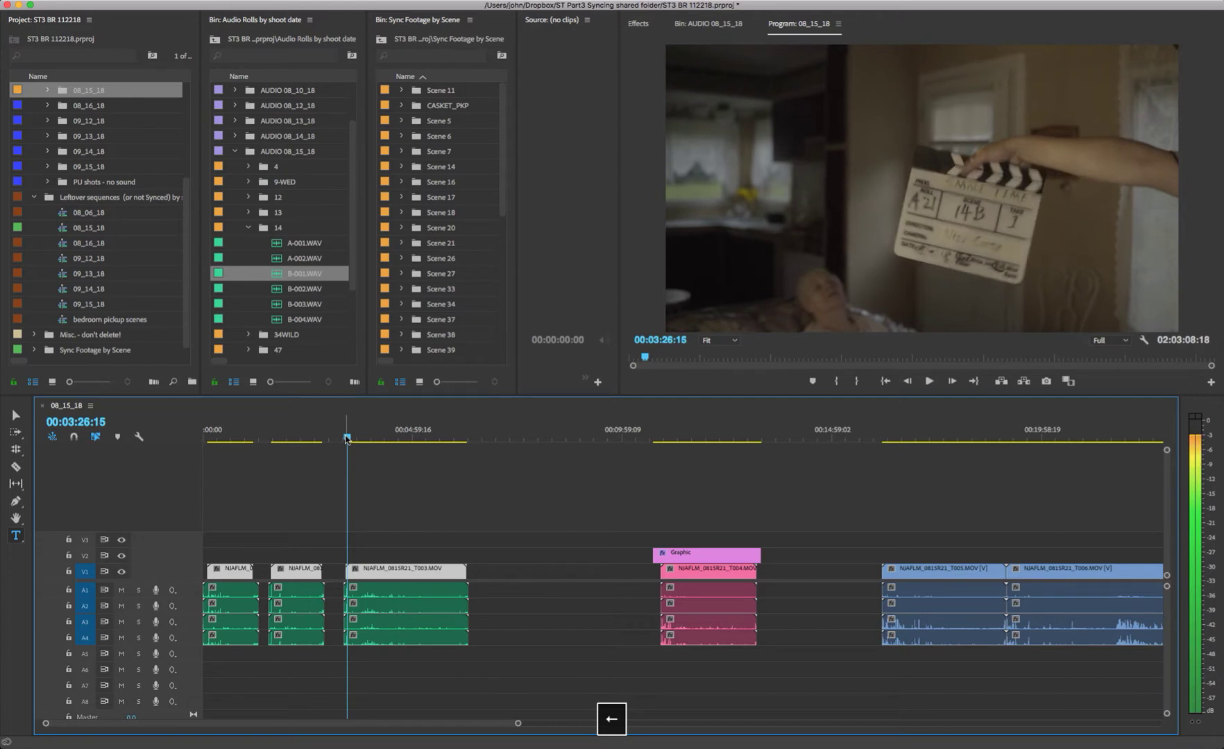
{"action": "key", "text": "Left"}
{"action": "key", "text": "Right"}
{"action": "key", "text": "Right"}
{"action": "key", "text": "Right"}
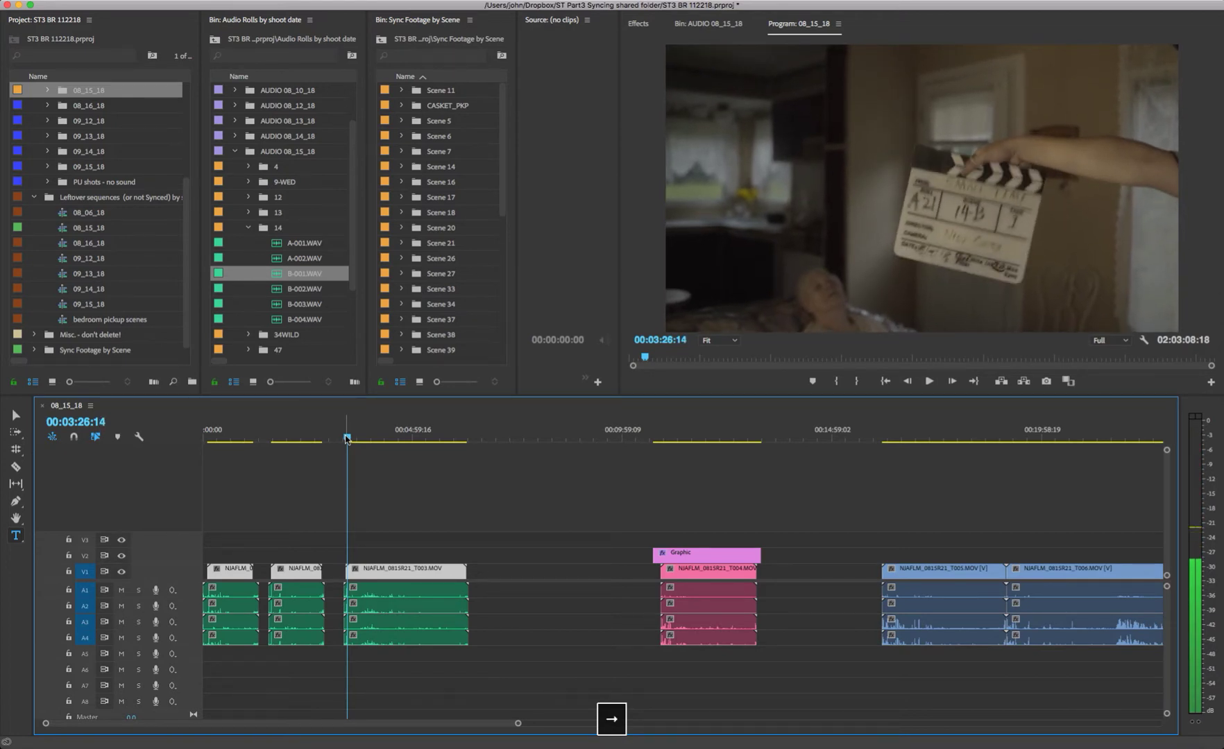
{"action": "key", "text": "Left"}
{"action": "key", "text": "Left"}
{"action": "key", "text": "Left"}
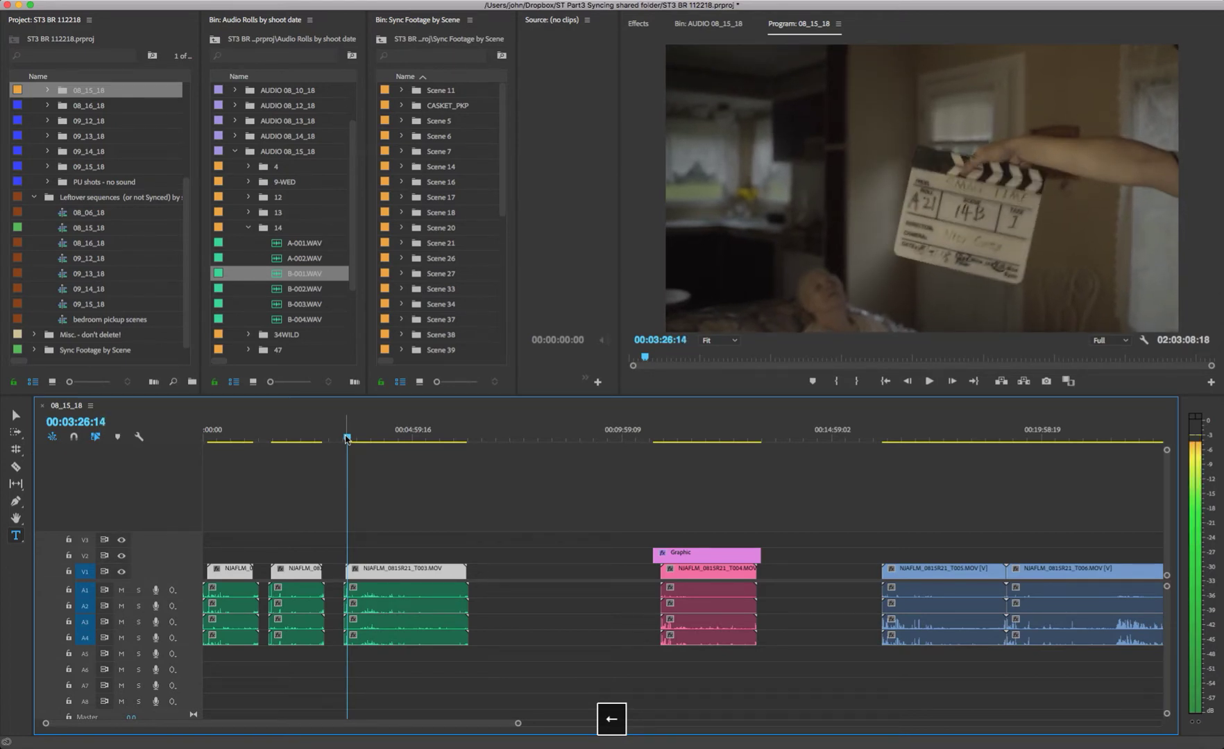
{"action": "key", "text": "Right"}
{"action": "key", "text": "Right"}
{"action": "key", "text": "Right"}
{"action": "key", "text": "Right"}
{"action": "key", "text": "Right"}
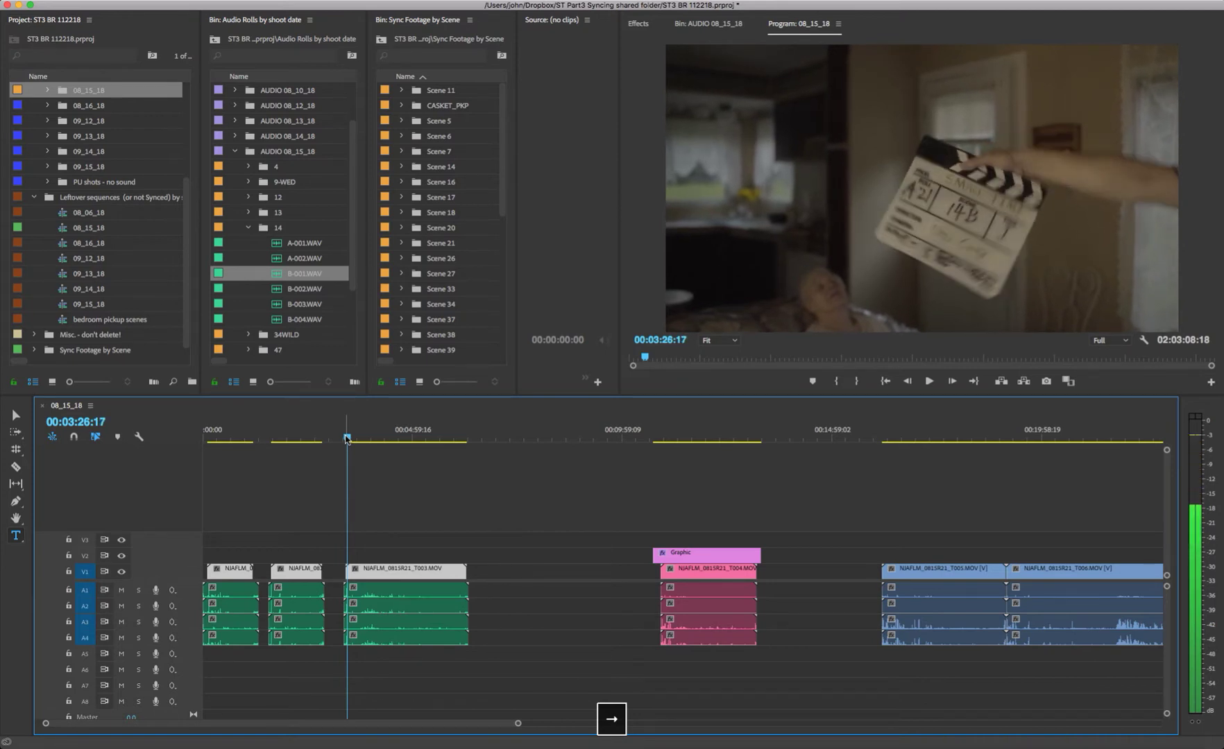
{"action": "key", "text": "Left"}
{"action": "key", "text": "Left"}
{"action": "key", "text": "Left"}
{"action": "key", "text": "Left"}
{"action": "key", "text": "Right"}
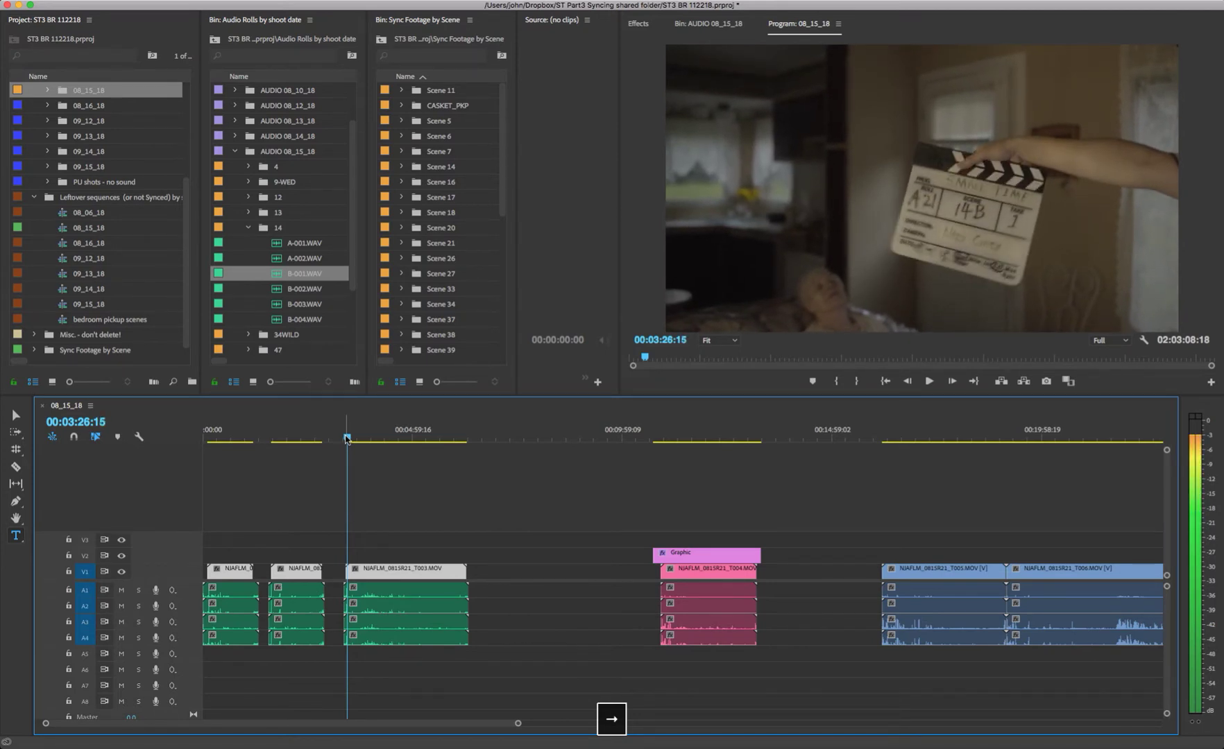
{"action": "key", "text": "Left"}
{"action": "key", "text": "Right"}
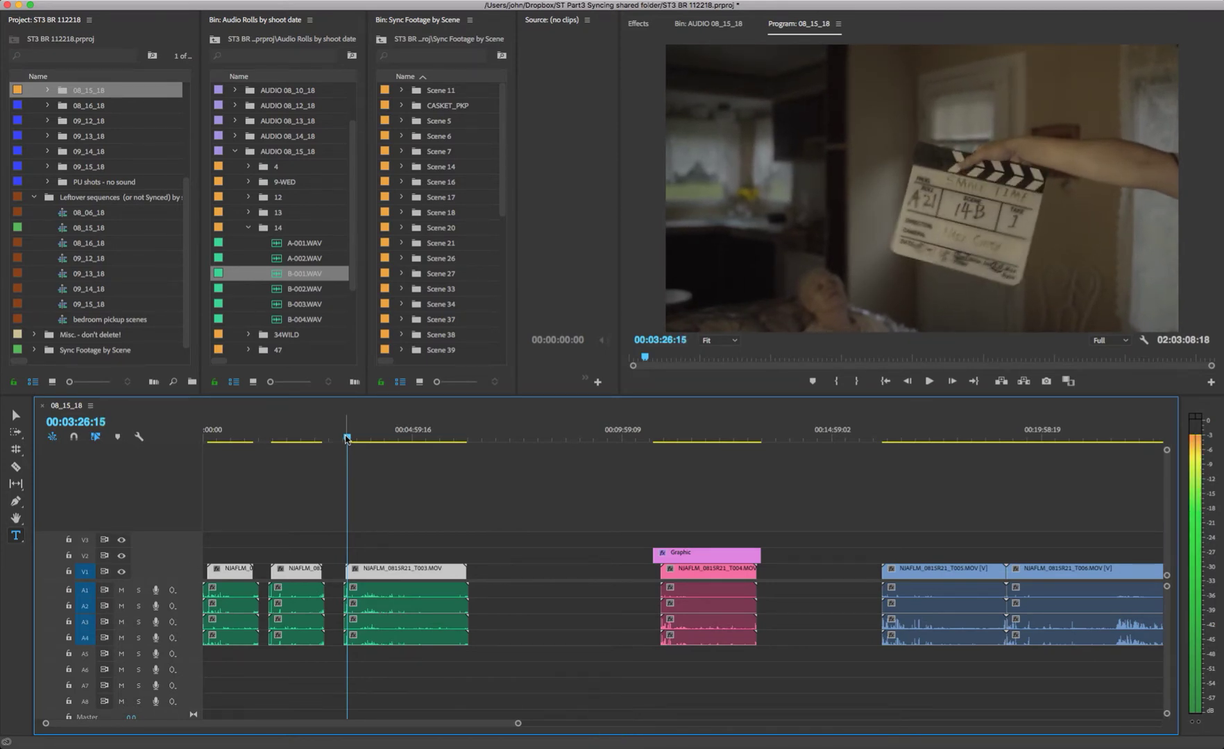
- Play from just before T002 and step frame by frame around its clap to check the picture against the clap sound
{"action": "left_click_drag", "start_coordinate": [286, 440], "coordinate": [271, 441]}
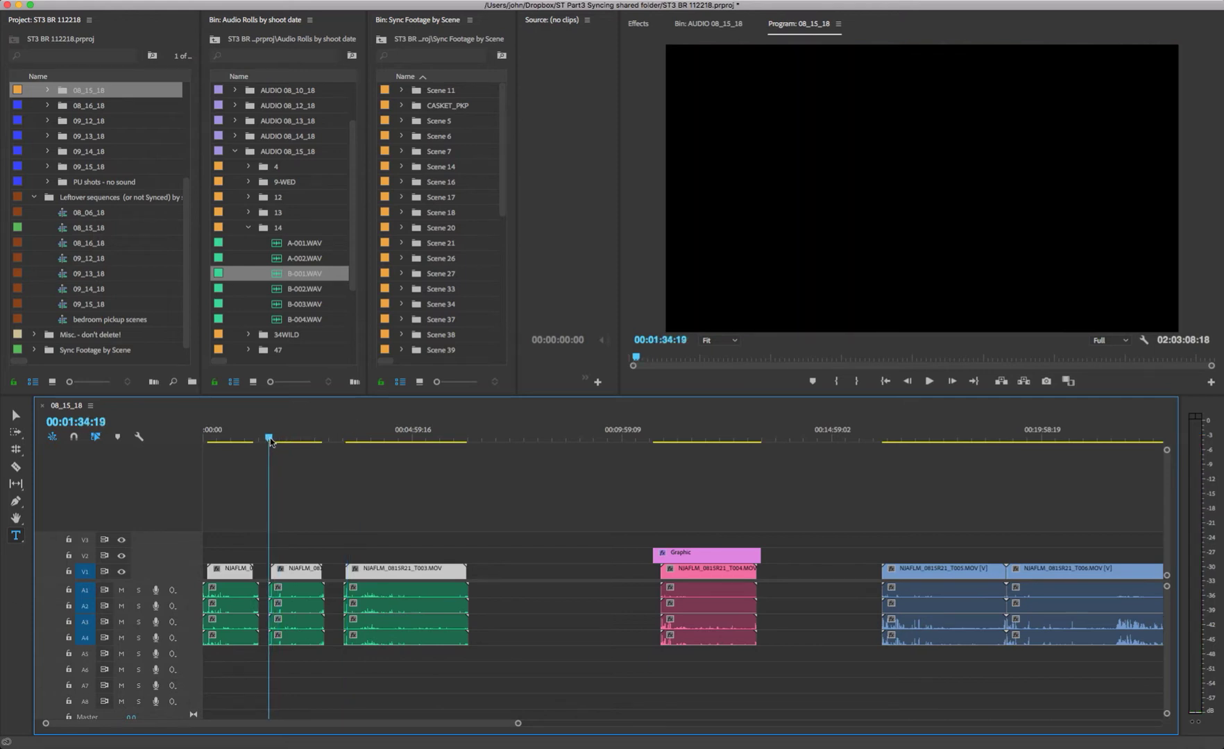
{"action": "key", "text": "space"}
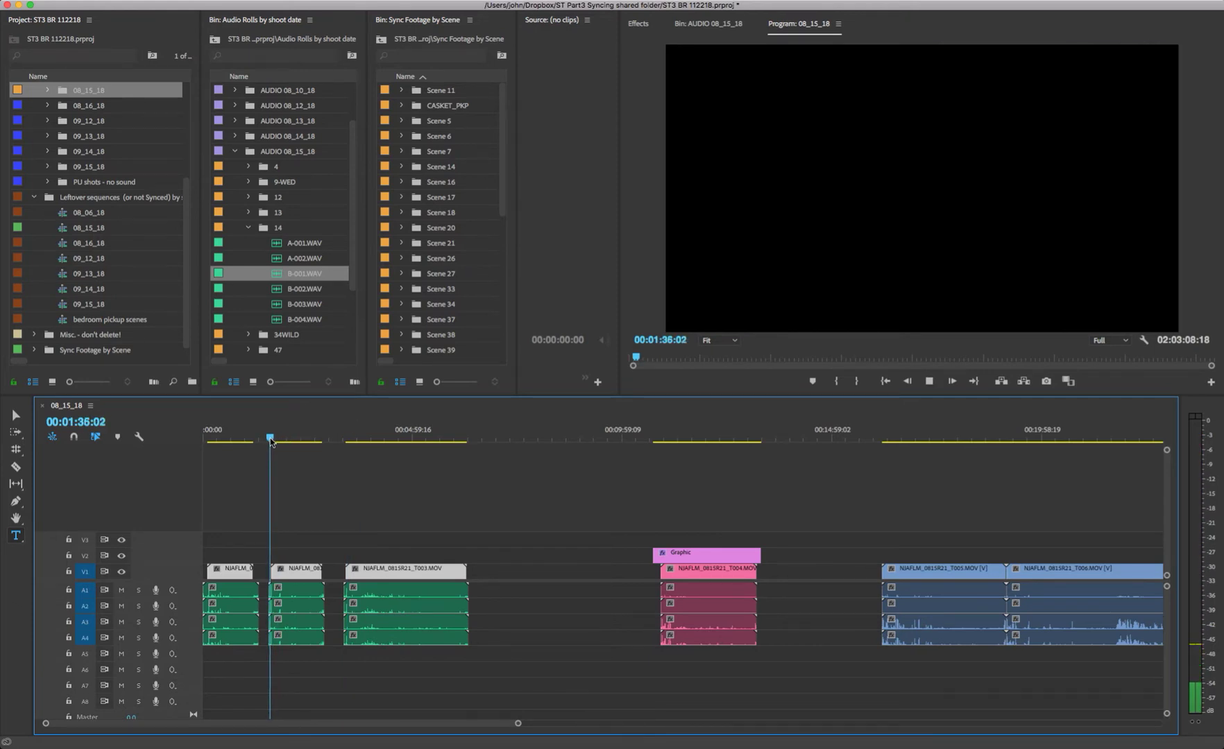
{"action": "key", "text": "space"}
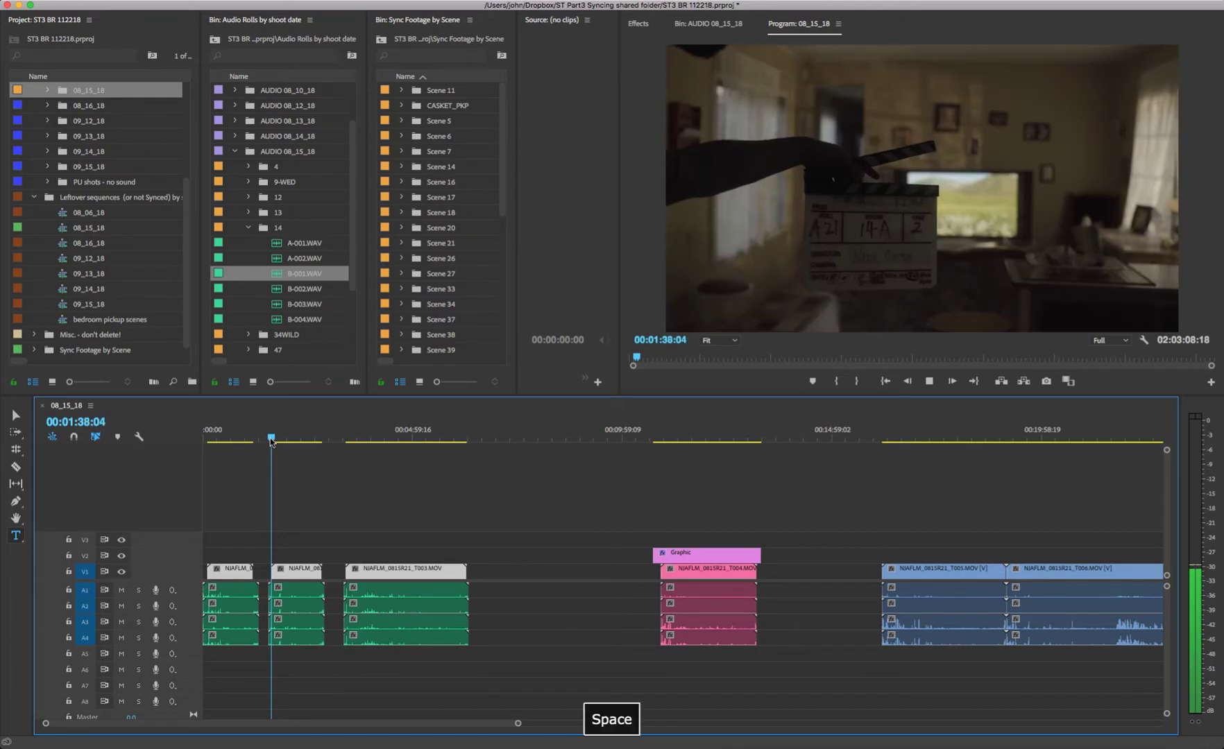
{"action": "key", "text": "space"}
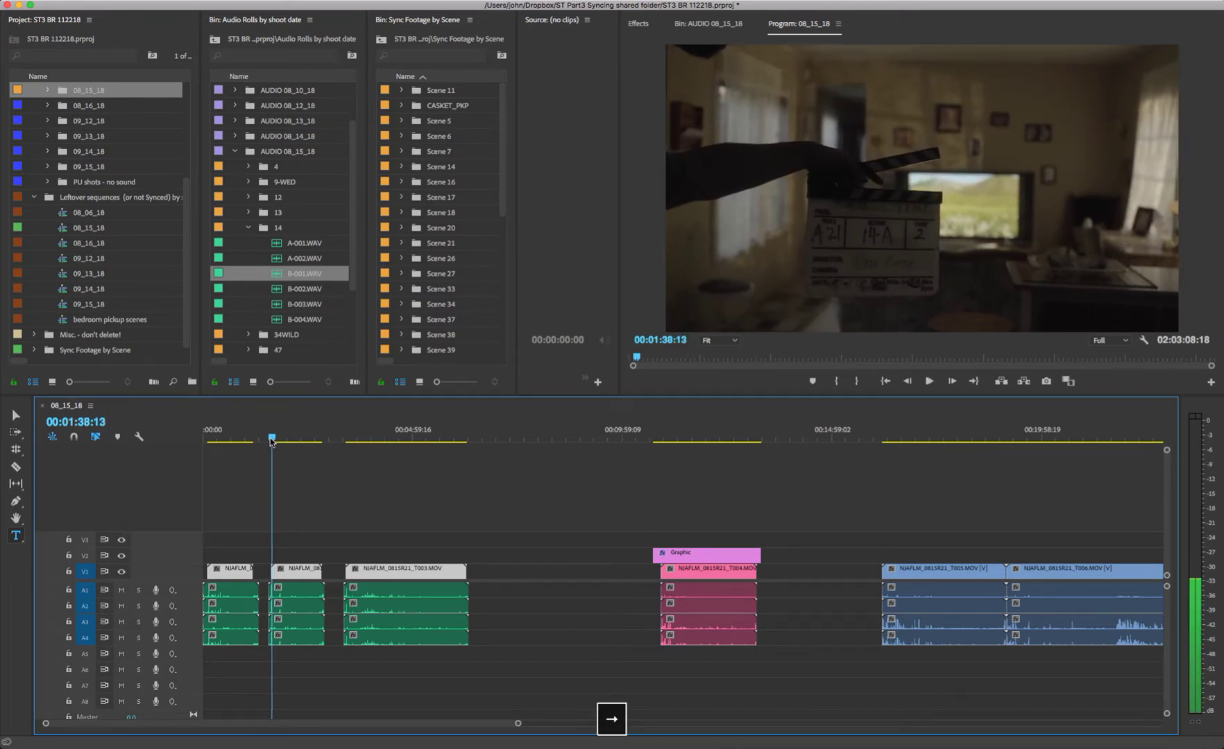
{"action": "key", "text": "Right"}
{"action": "key", "text": "Right"}
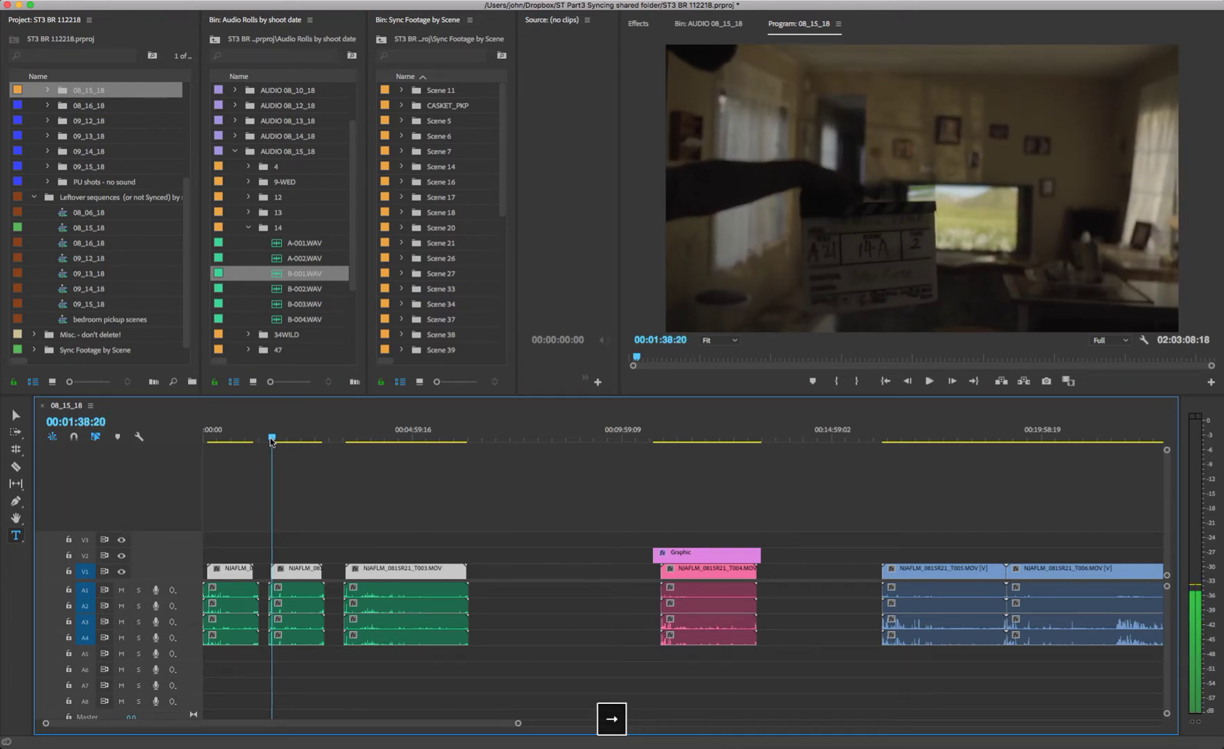
{"action": "key", "text": "Left"}
{"action": "key", "text": "Left"}
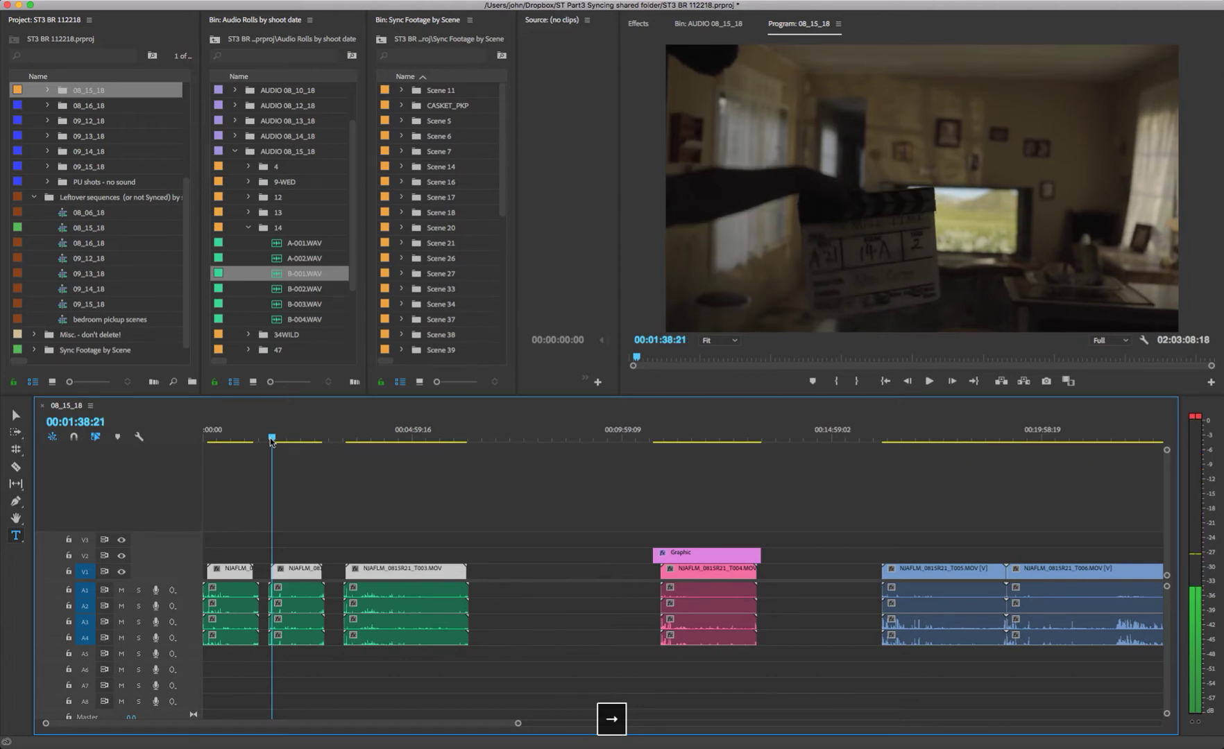
{"action": "key", "text": "Right"}
{"action": "key", "text": "Right"}
{"action": "key", "text": "Right"}
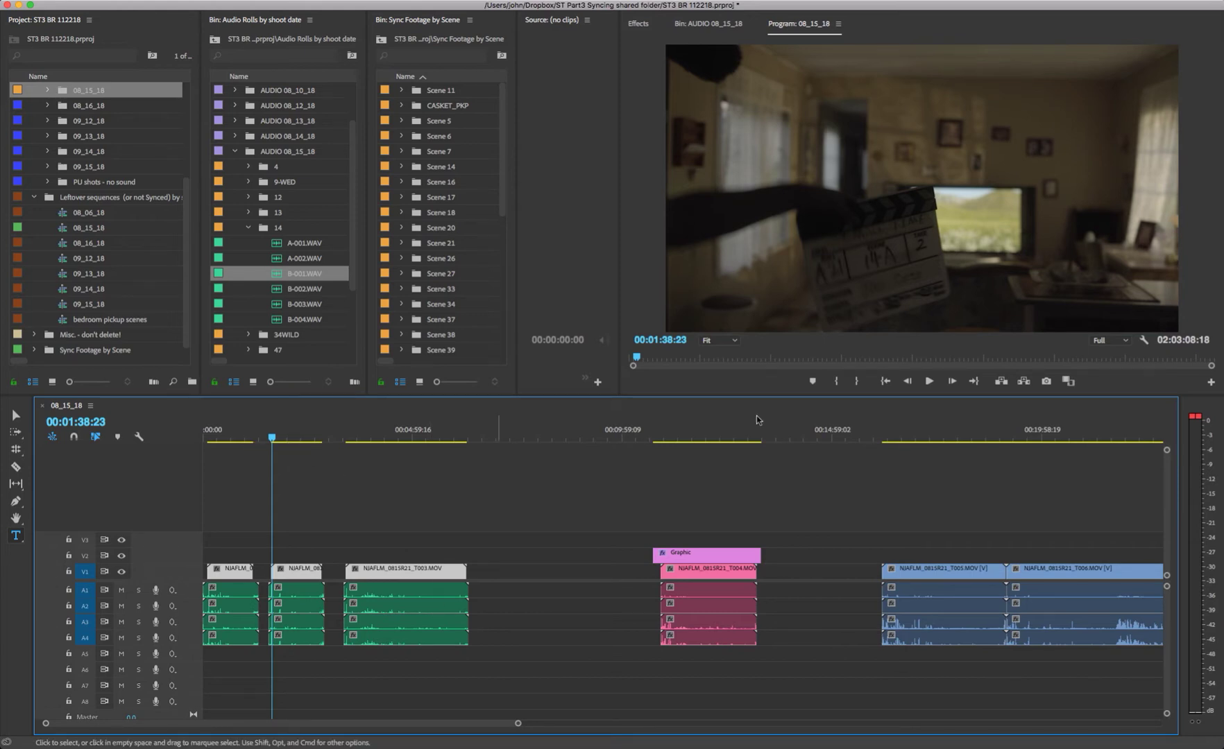
- Check the T001 slate and merge the T001 video with its four audio tracks into the Scene 14 bin as 14A-1
{"action": "left_click", "coordinate": [210, 434]}
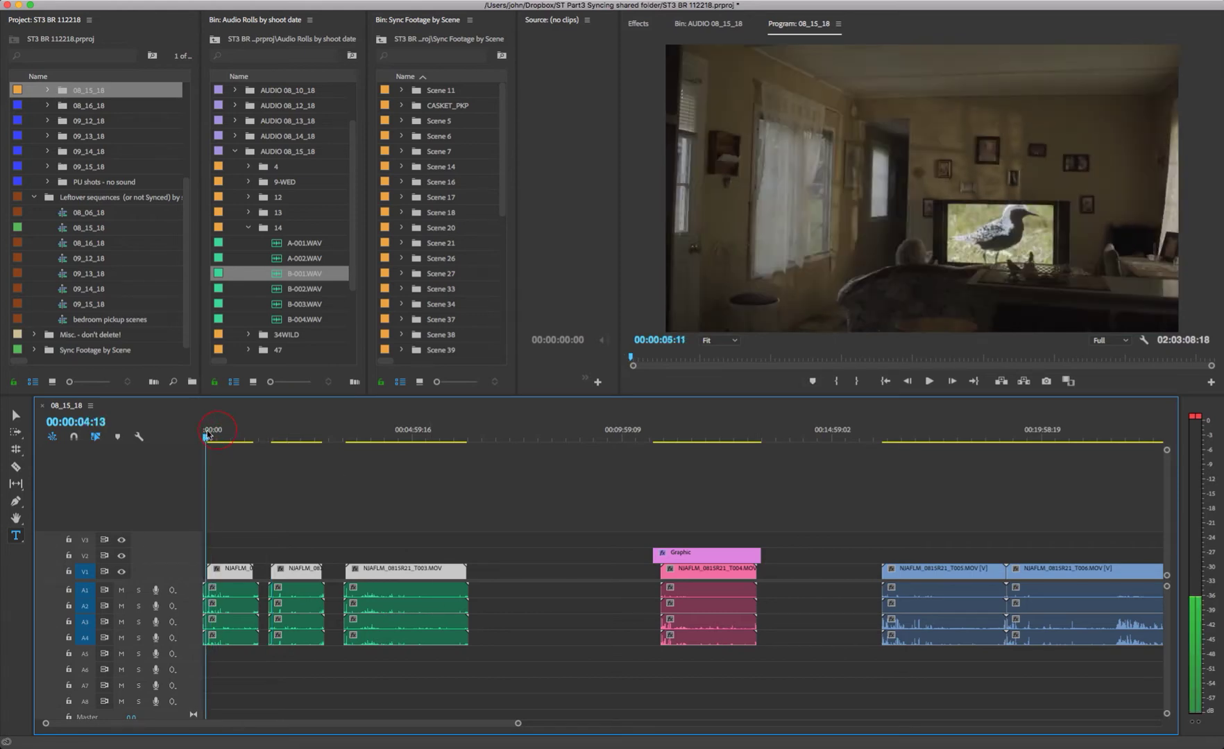
{"action": "left_click_drag", "start_coordinate": [211, 434], "coordinate": [207, 433]}
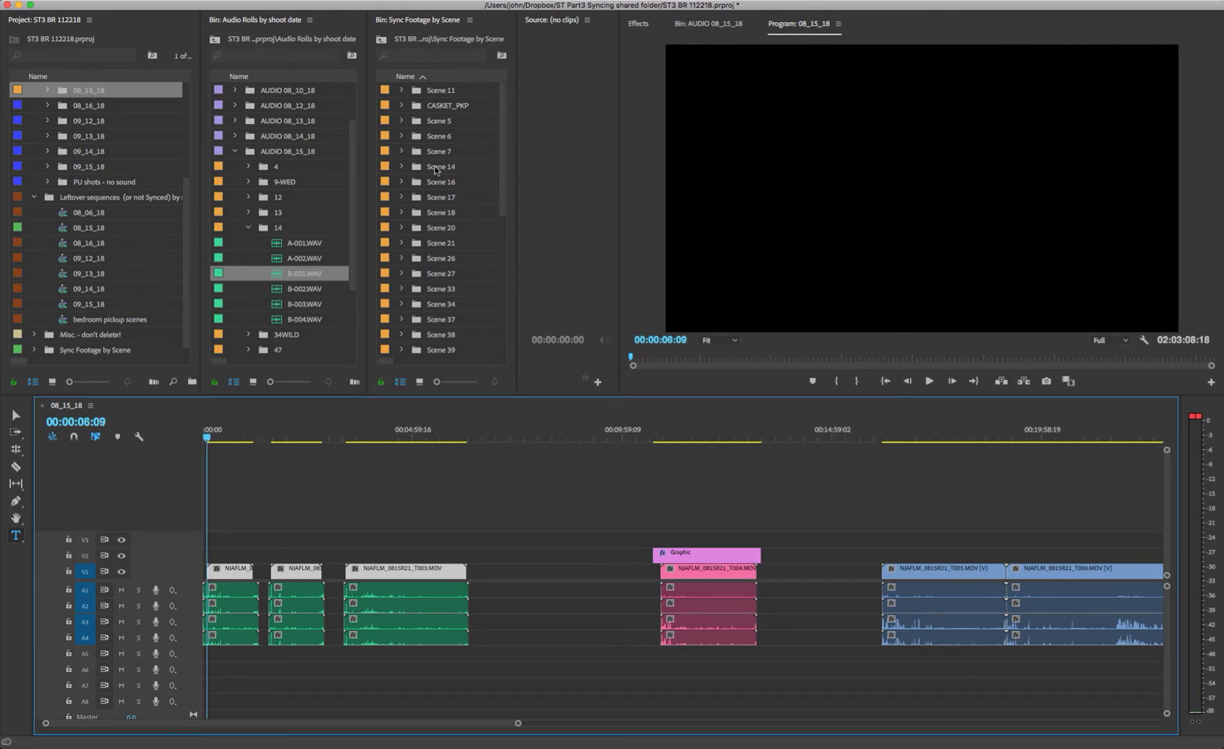
{"action": "left_click", "coordinate": [402, 168]}
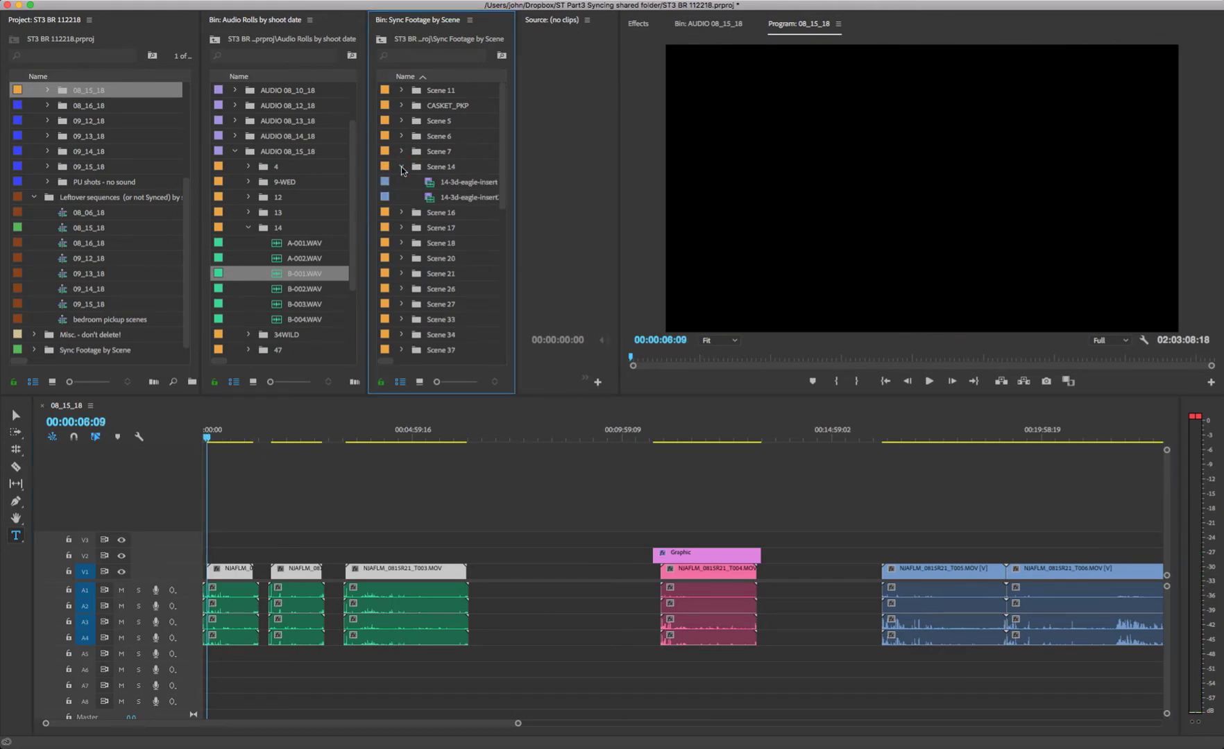
{"action": "left_click", "coordinate": [244, 574]}
{"action": "left_click_drag", "start_coordinate": [235, 575], "coordinate": [428, 169]}
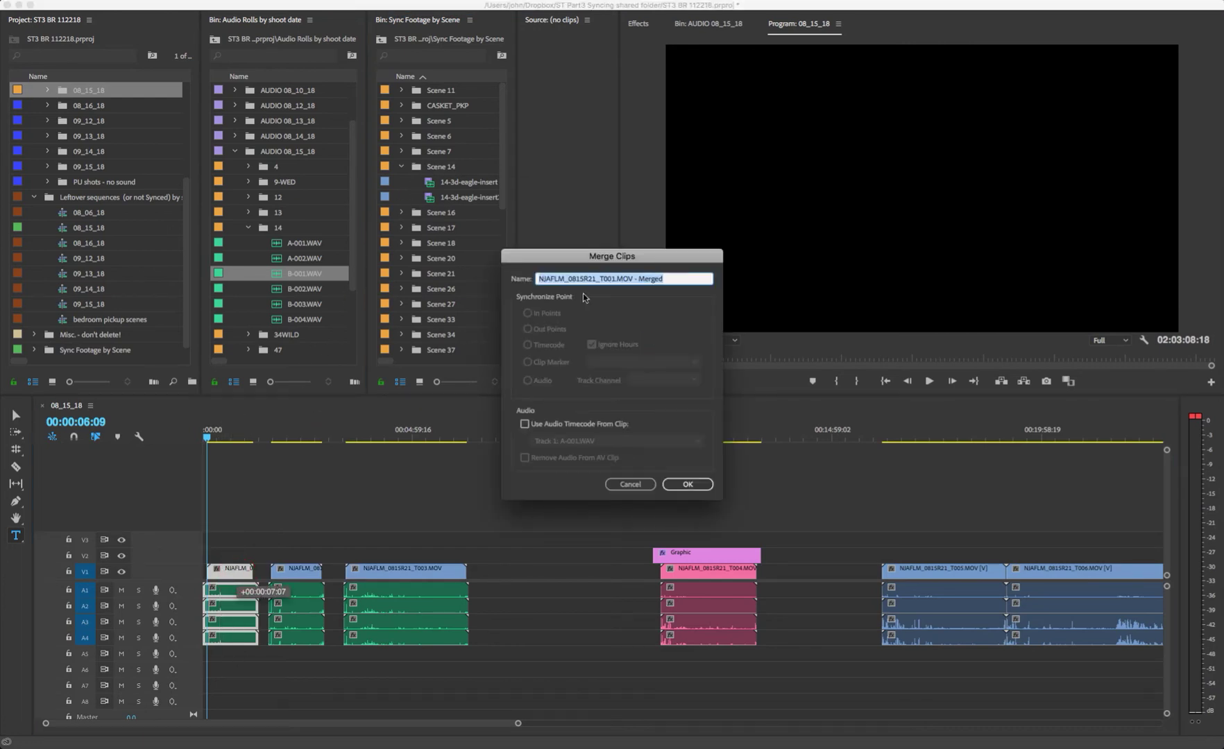
{"action": "type", "text": "14A-1"}
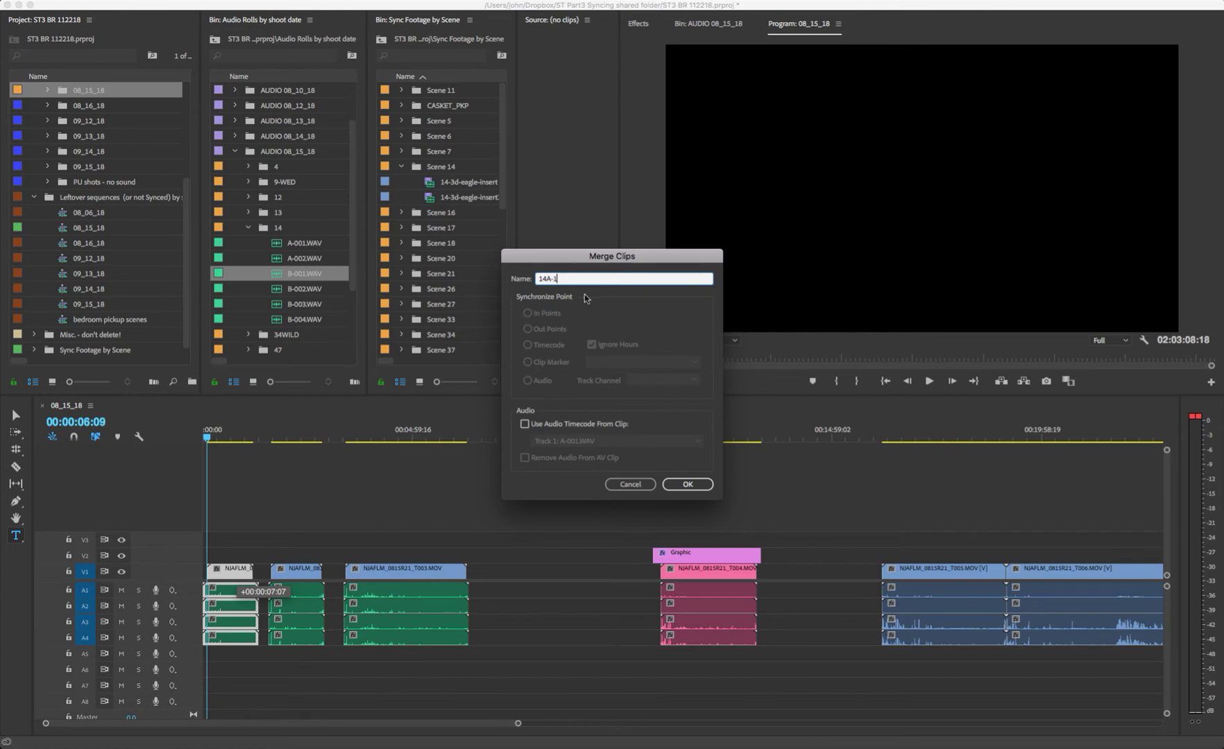
{"action": "left_click", "coordinate": [696, 488]}
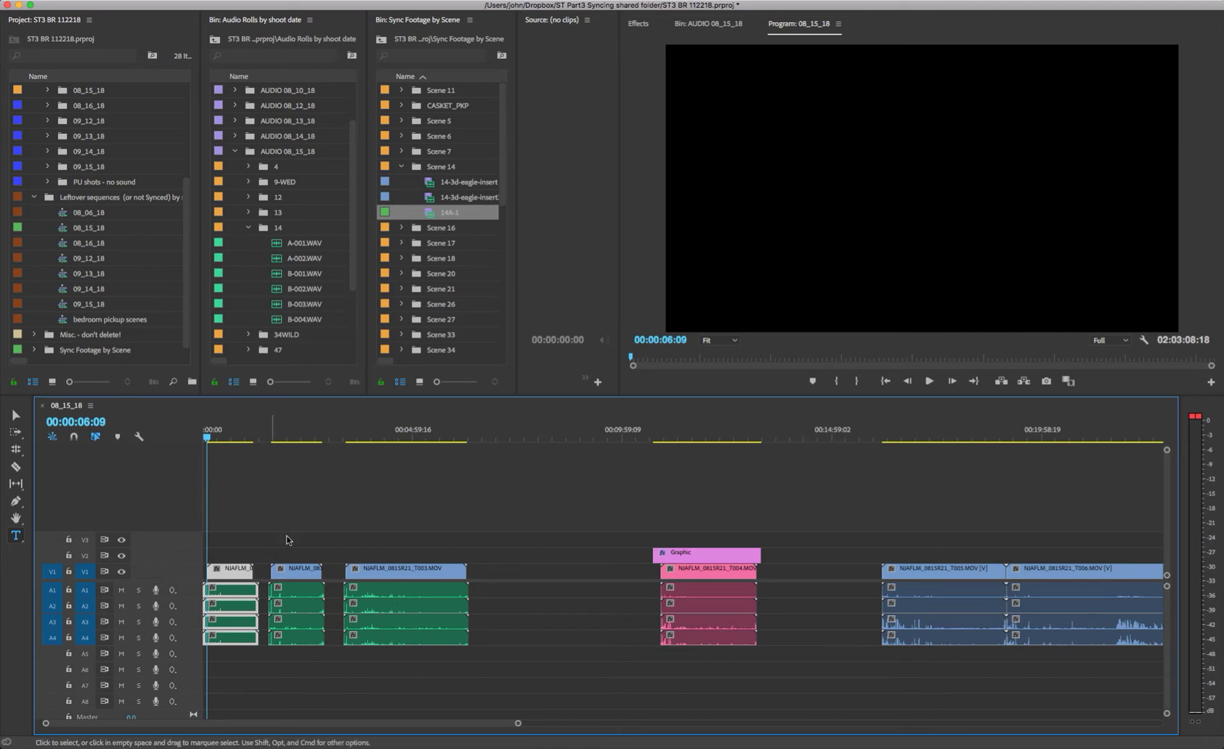
- Merge the T002 video with its four audio tracks into the Scene 14 bin as 14A-2
{"action": "left_click", "coordinate": [306, 570]}
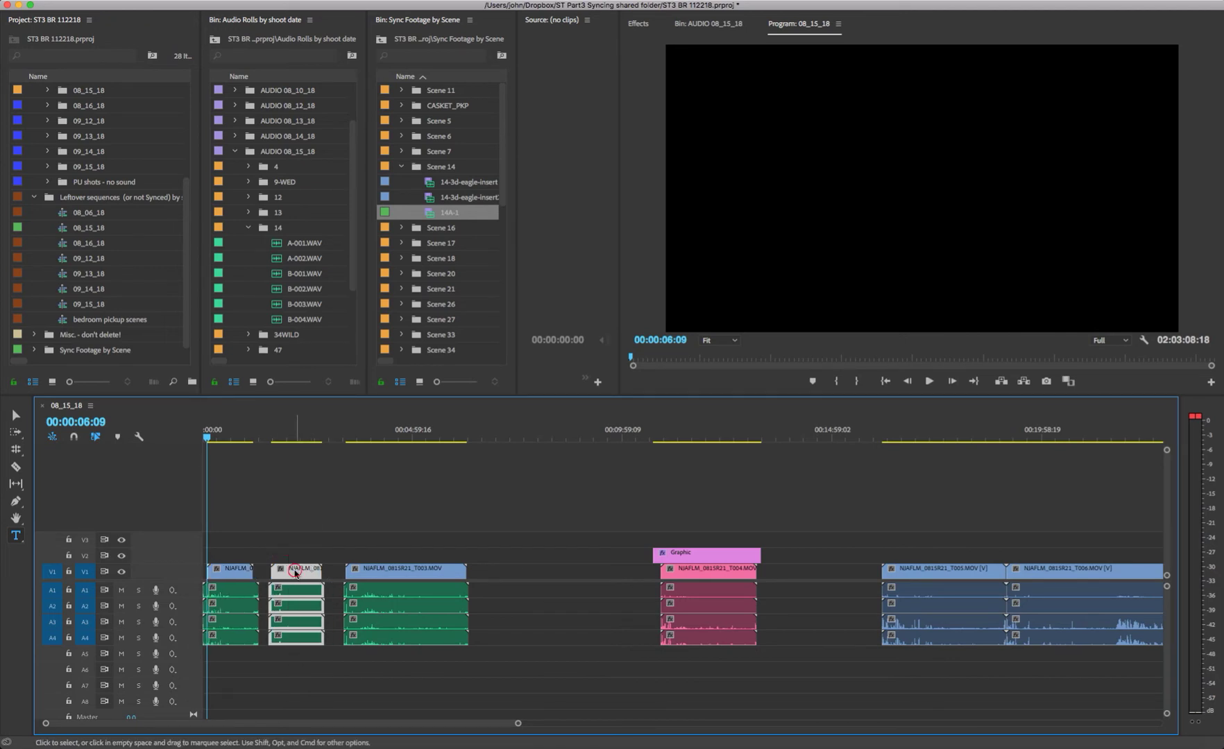
{"action": "left_click_drag", "start_coordinate": [295, 573], "coordinate": [437, 169]}
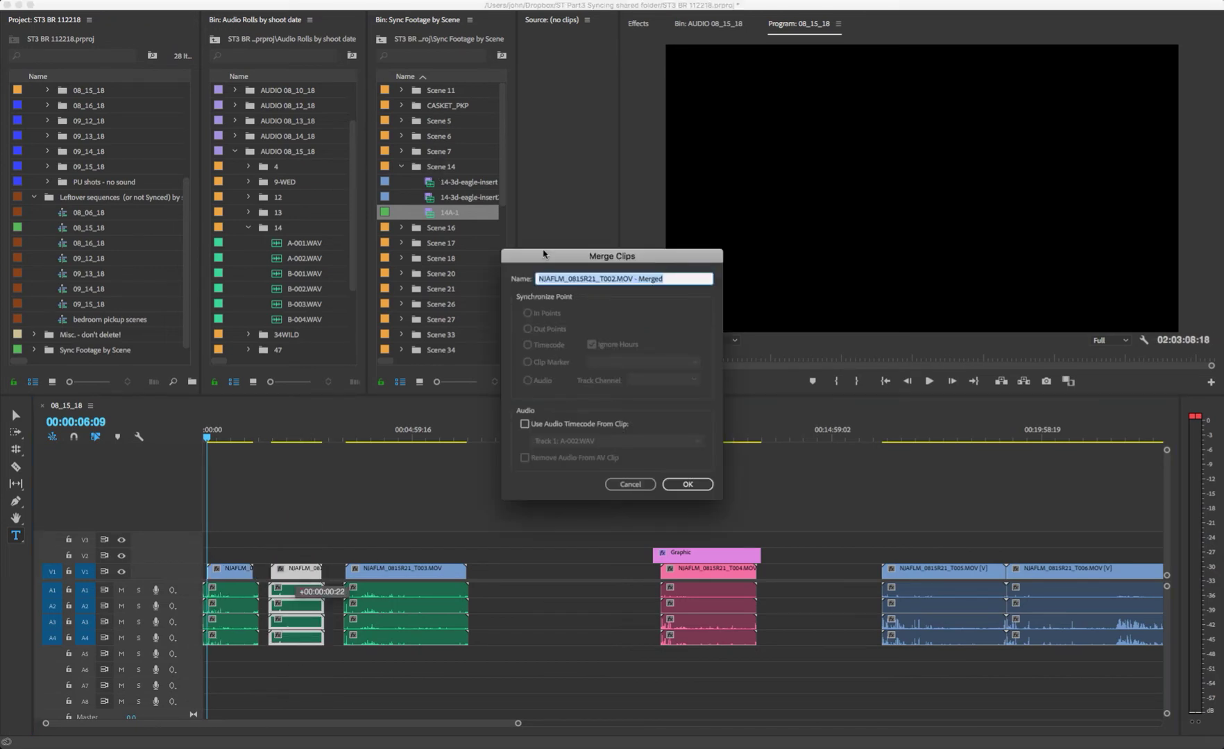
{"action": "type", "text": "14A-2"}
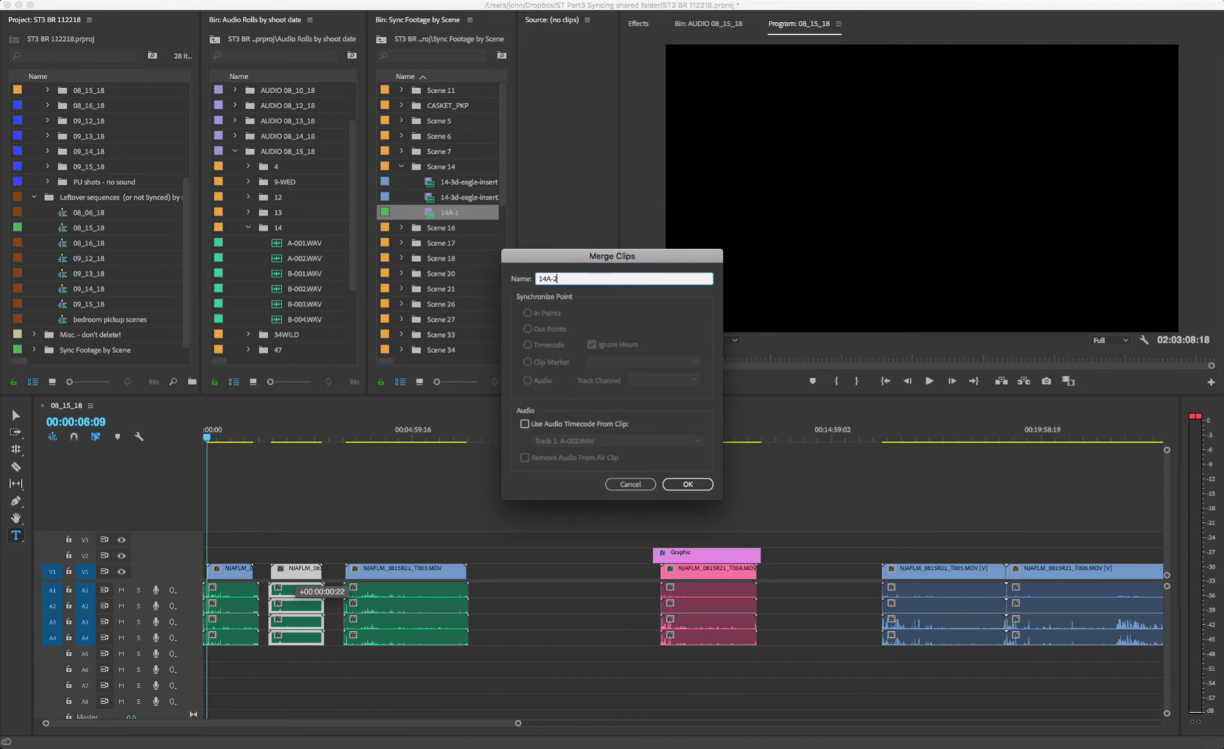
{"action": "key", "text": "Return"}
- Check the T003 slate and merge the T003 video with its four audio tracks into the Scene 14 bin as 14B-1
{"action": "left_click_drag", "start_coordinate": [372, 439], "coordinate": [349, 441]}
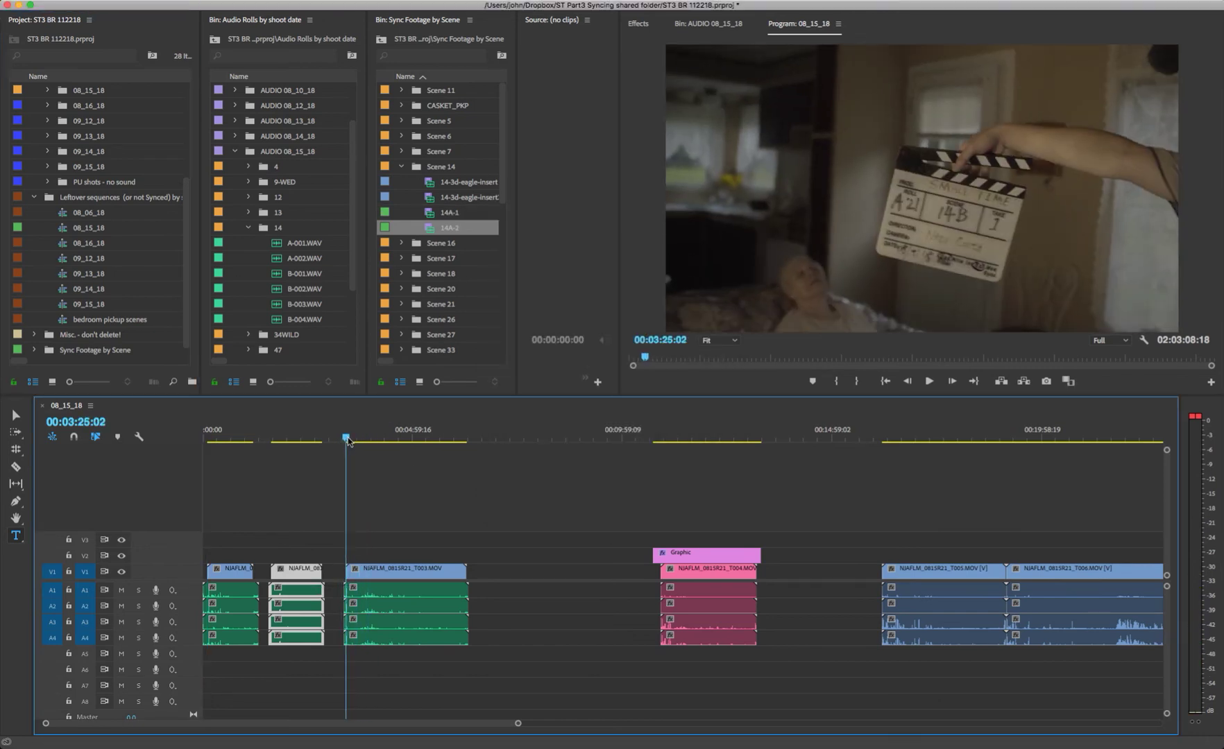
{"action": "left_click_drag", "start_coordinate": [375, 526], "coordinate": [405, 695]}
{"action": "left_click_drag", "start_coordinate": [388, 574], "coordinate": [418, 167]}
{"action": "type", "text": "14V"}
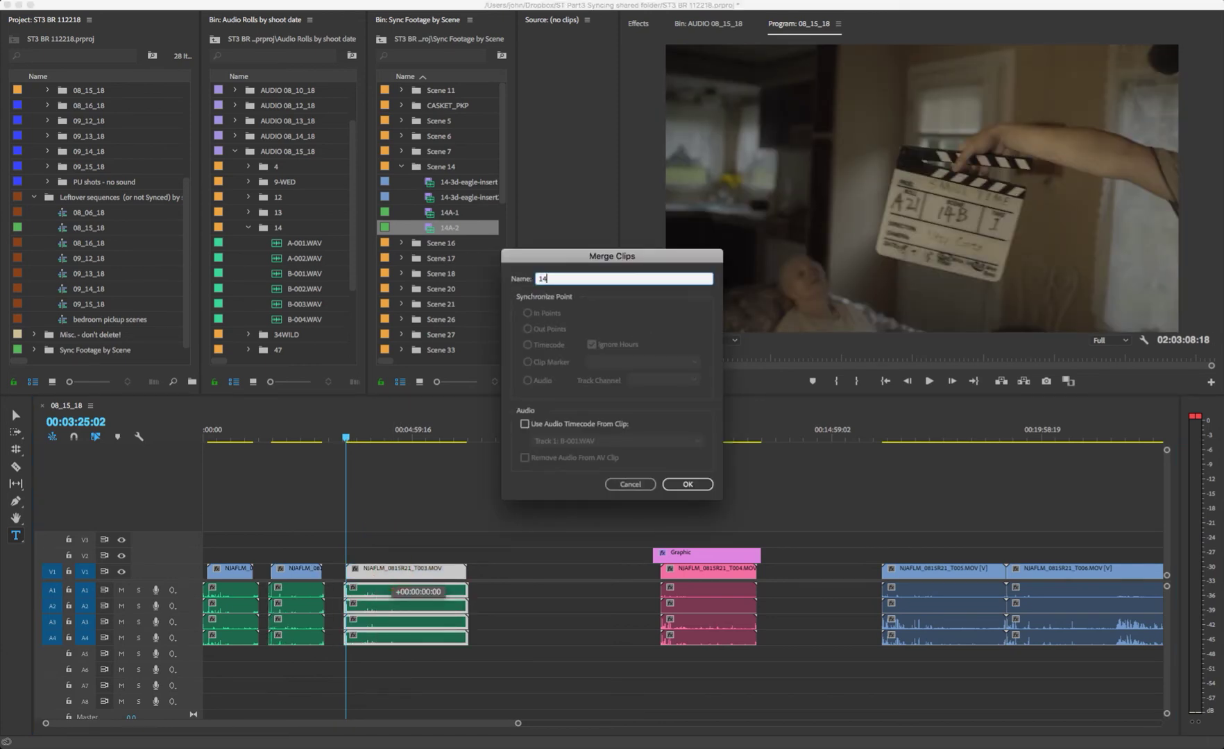
{"action": "key", "text": "Return"}
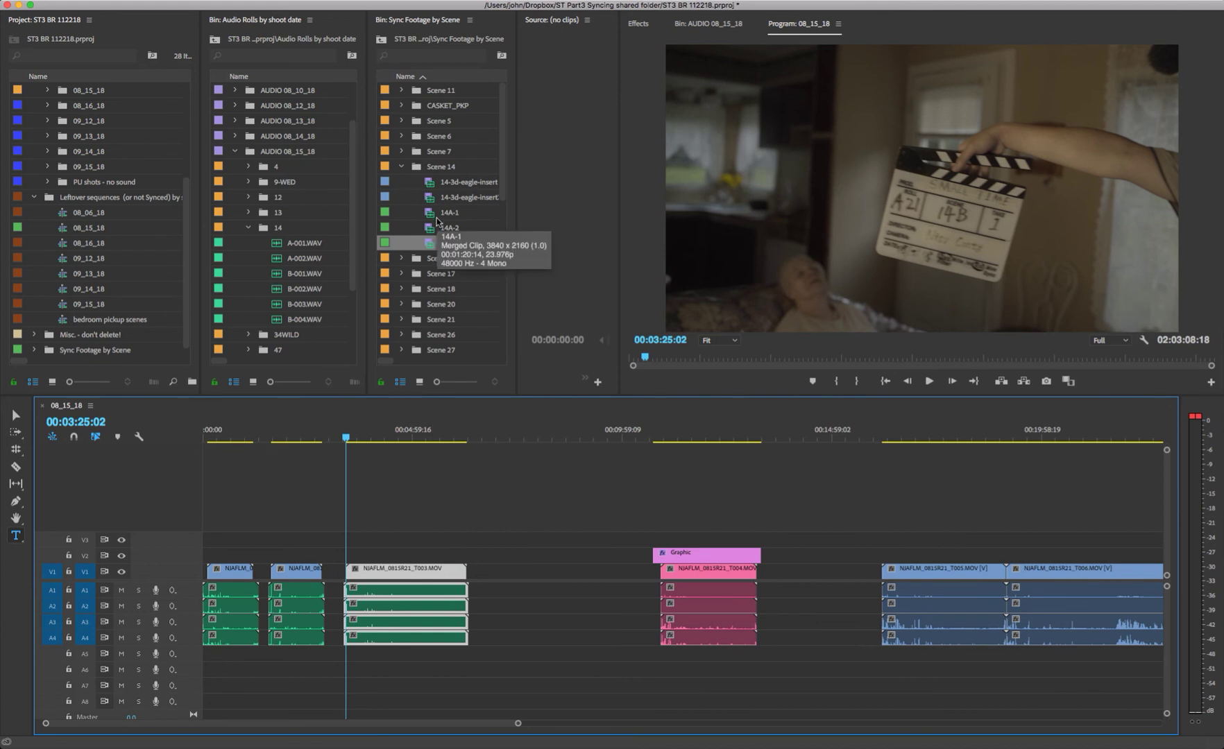
- Place the merged clip 14A-1 in the timeline gap between T003 and T004, on V1 and A1–A4
{"action": "left_click_drag", "start_coordinate": [425, 217], "coordinate": [527, 590]}
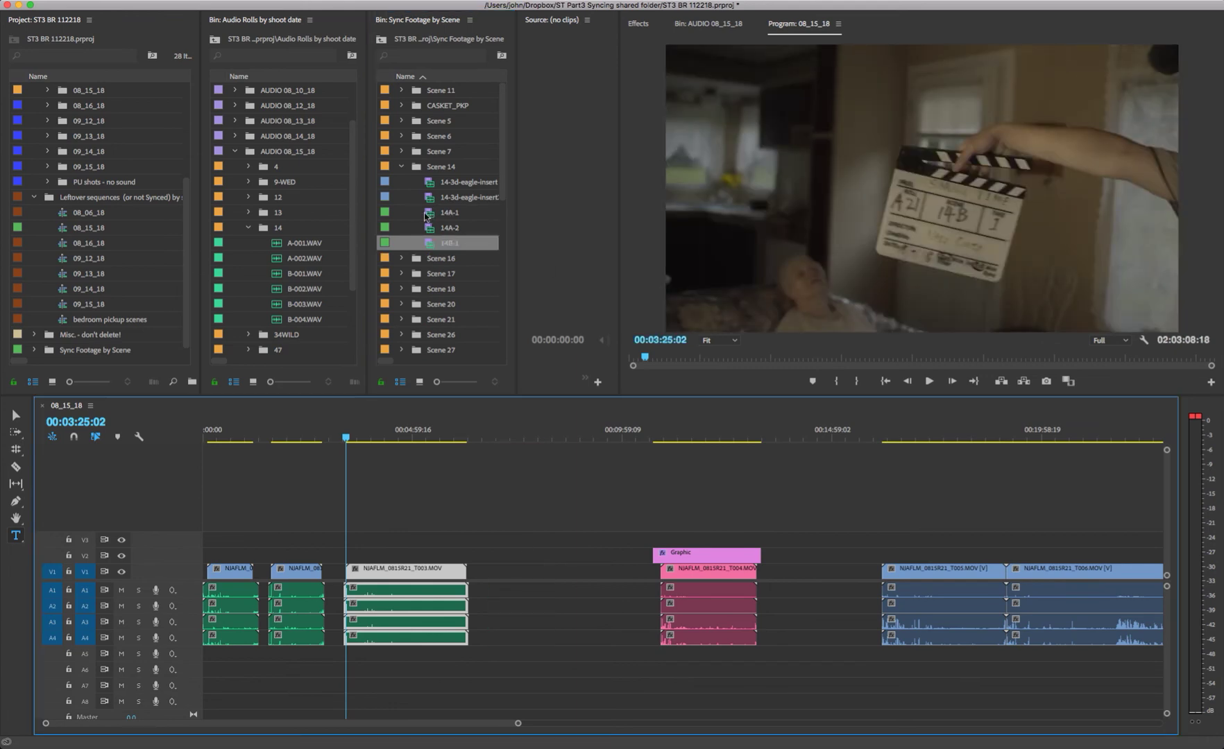
{"action": "left_click_drag", "start_coordinate": [425, 216], "coordinate": [557, 582]}
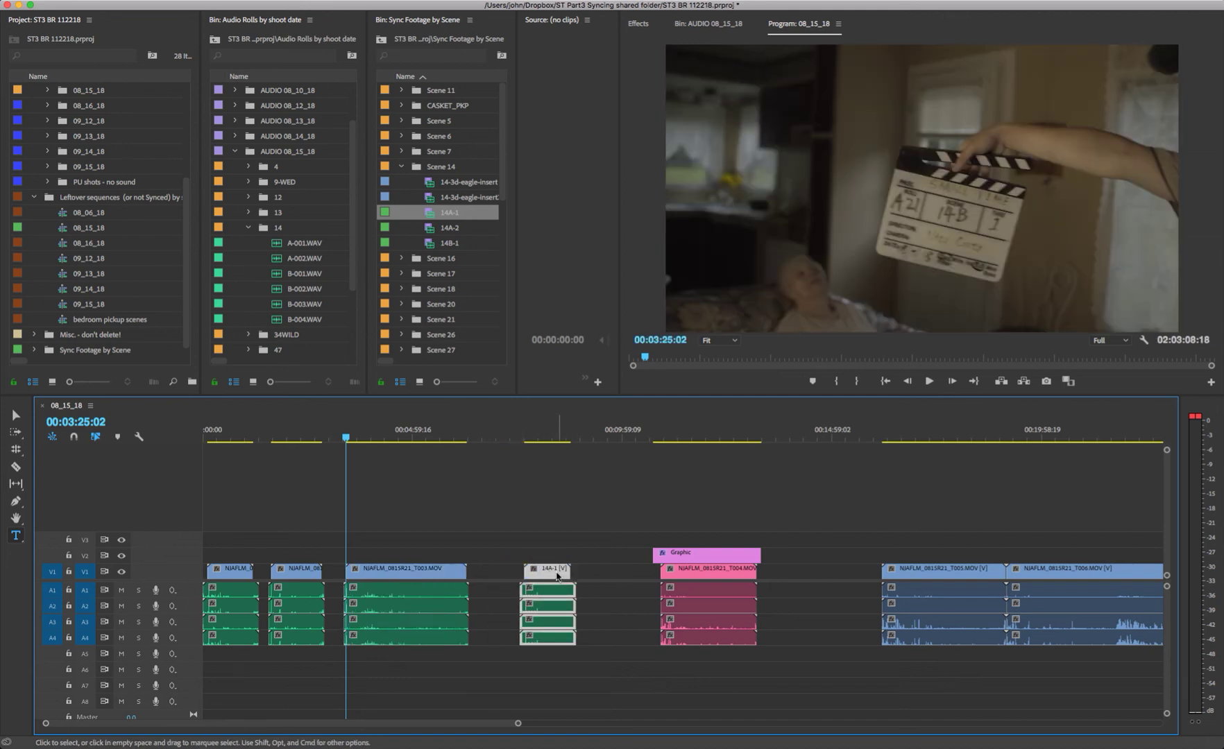